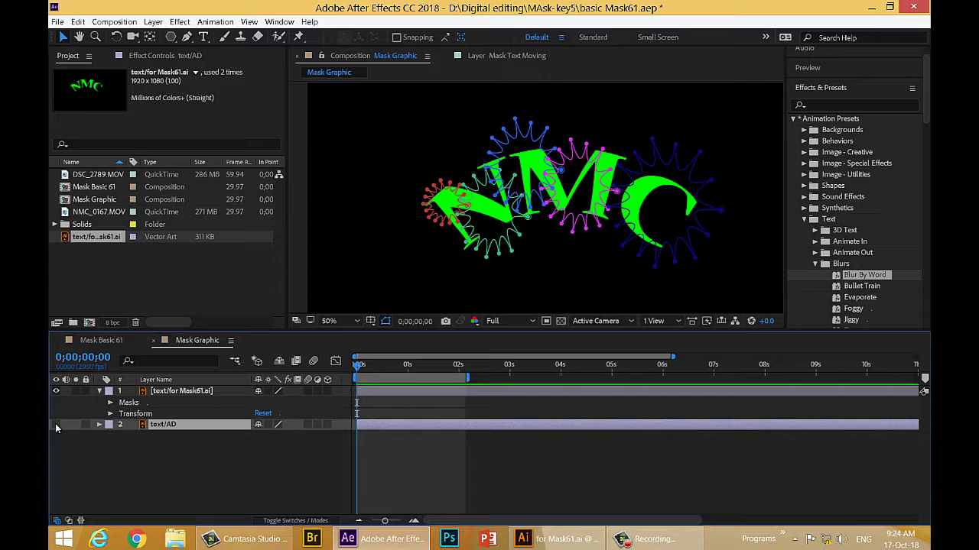
Step: Select the text/for Mask61.ai layer, reveal its masks and make it a 3D layer
left_click(188, 392)
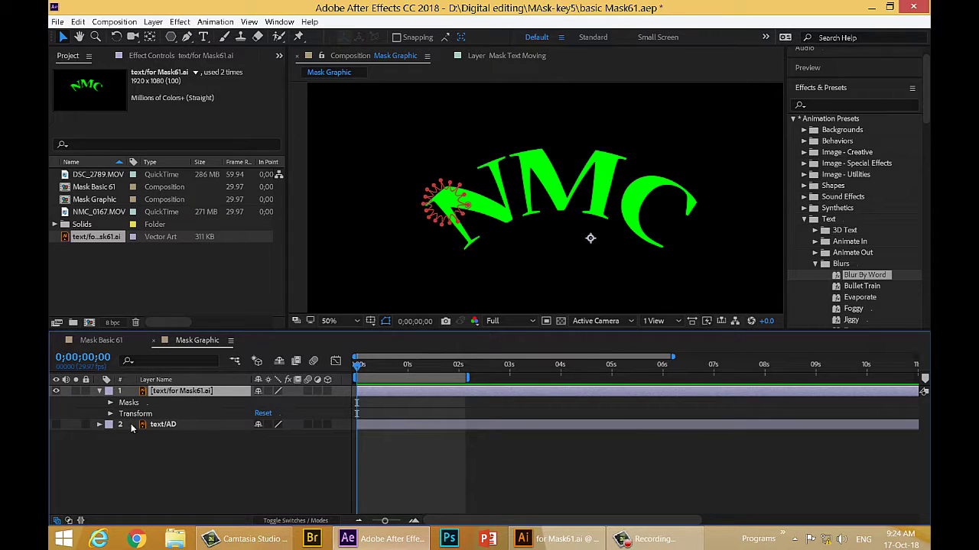
left_click(110, 404)
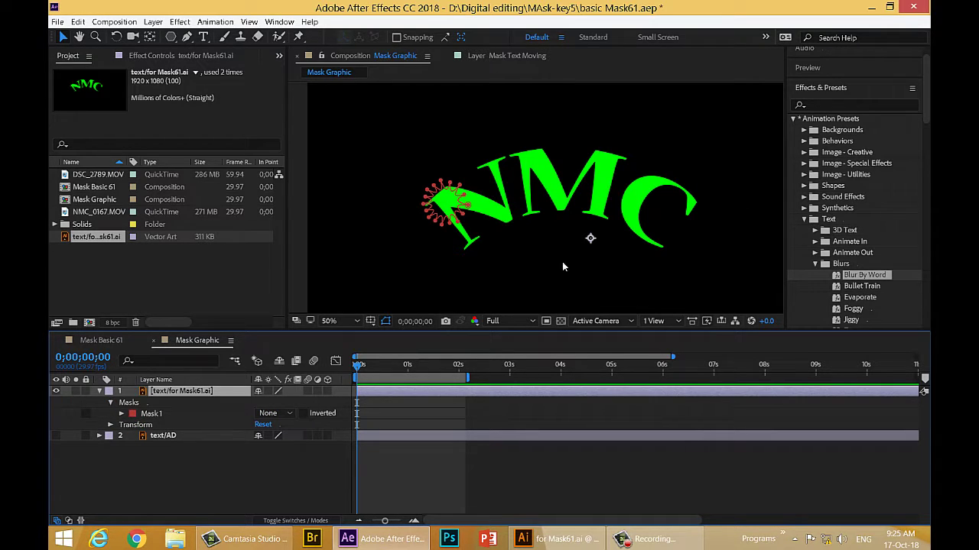
left_click(327, 391)
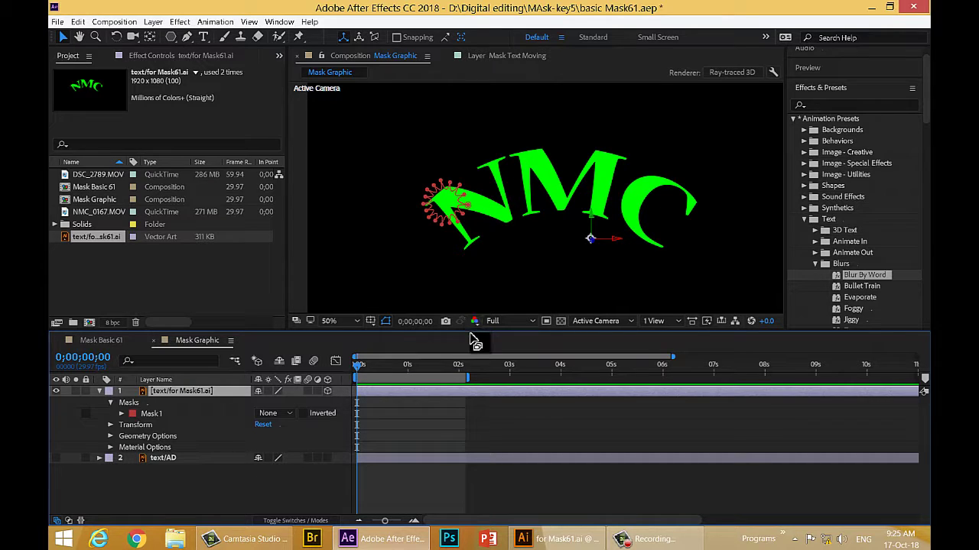
Step: Move the current time to 0;00;01;28 and extend the end of the work area to about 4 seconds
left_click_drag(363, 367, 452, 379)
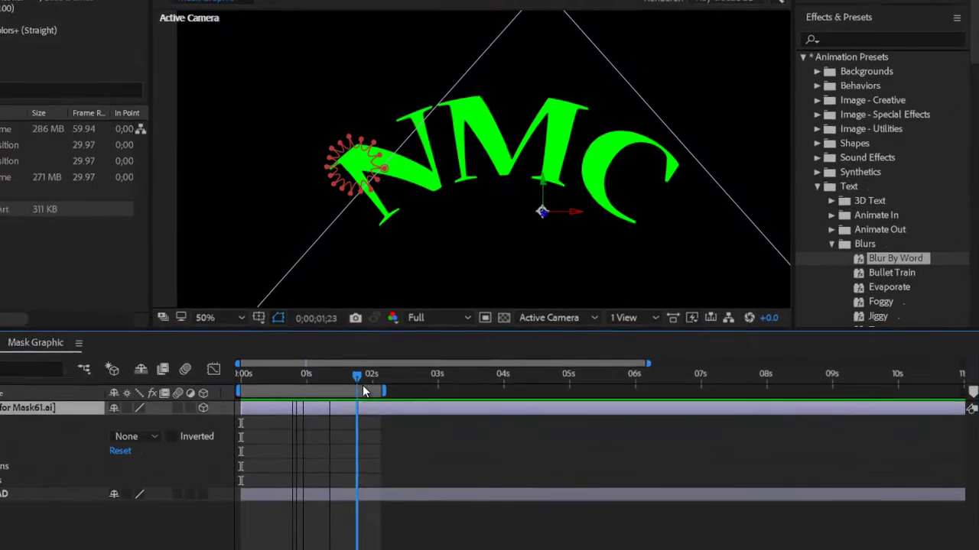
mouse_move(383, 391)
left_mouse_down()
mouse_move(388, 400)
mouse_move(467, 402)
mouse_move(437, 410)
mouse_move(481, 414)
mouse_move(473, 417)
left_mouse_up()
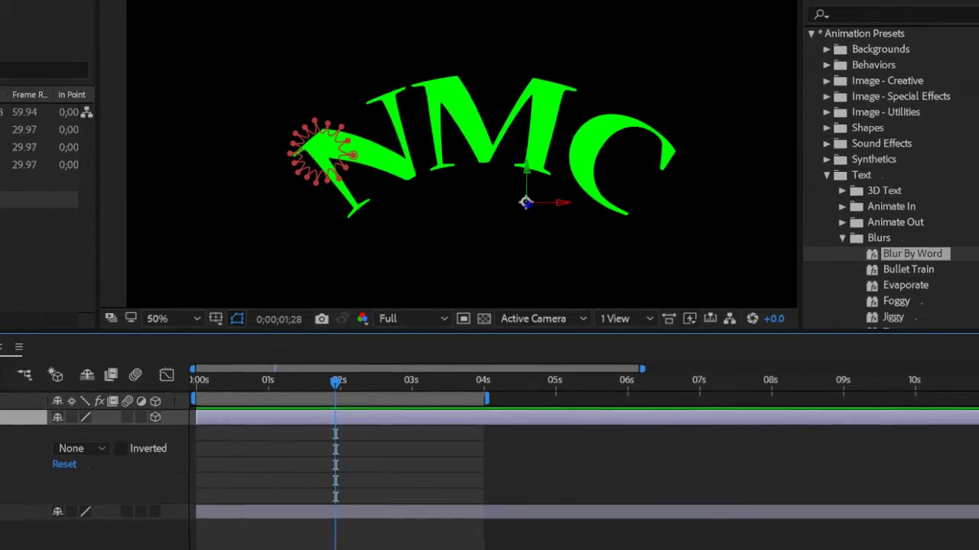
Step: Reveal the properties of Mask 1, then shrink the mask and fit it over the upper-left tip of the letter N
left_click(0, 450)
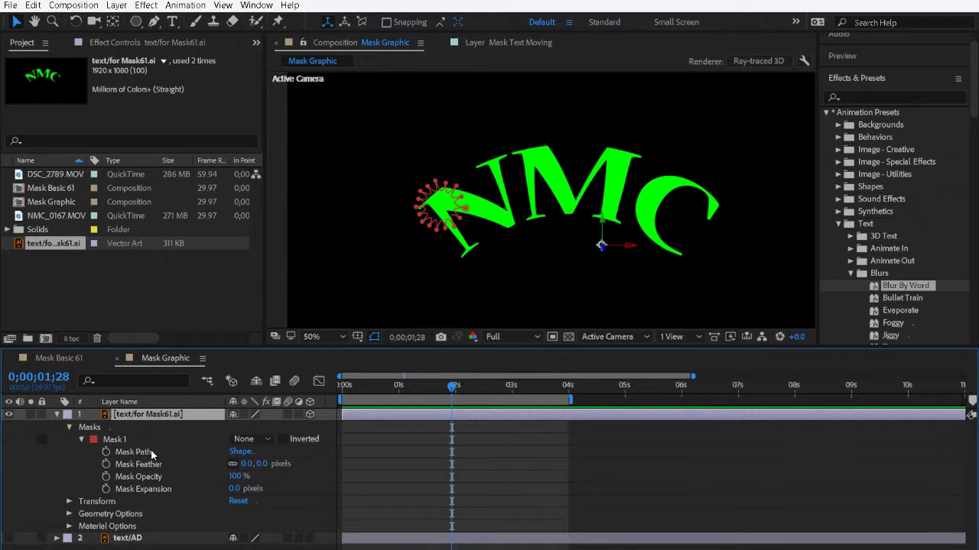
double_click(458, 221)
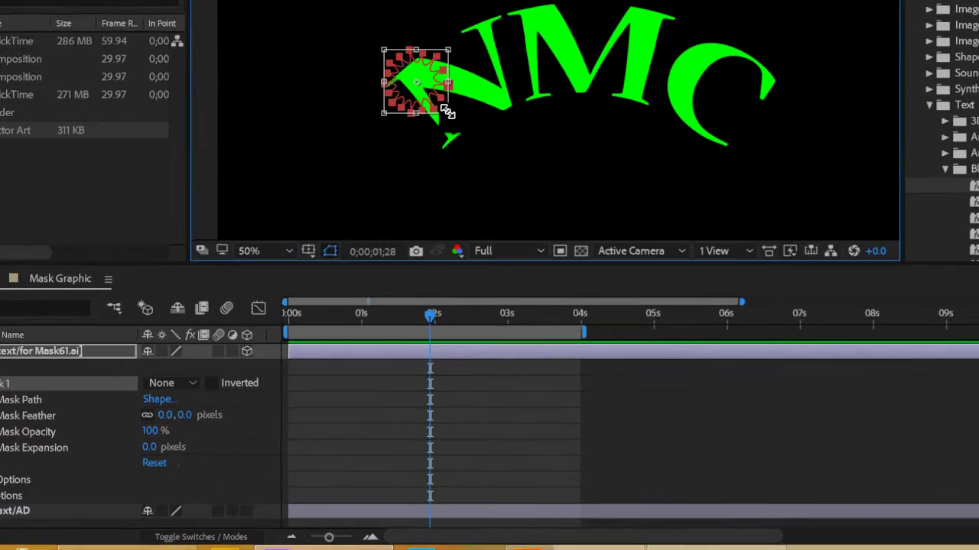
left_click_drag(464, 229, 452, 215)
mouse_move(430, 86)
left_mouse_down()
mouse_move(443, 102)
mouse_move(413, 77)
left_mouse_up()
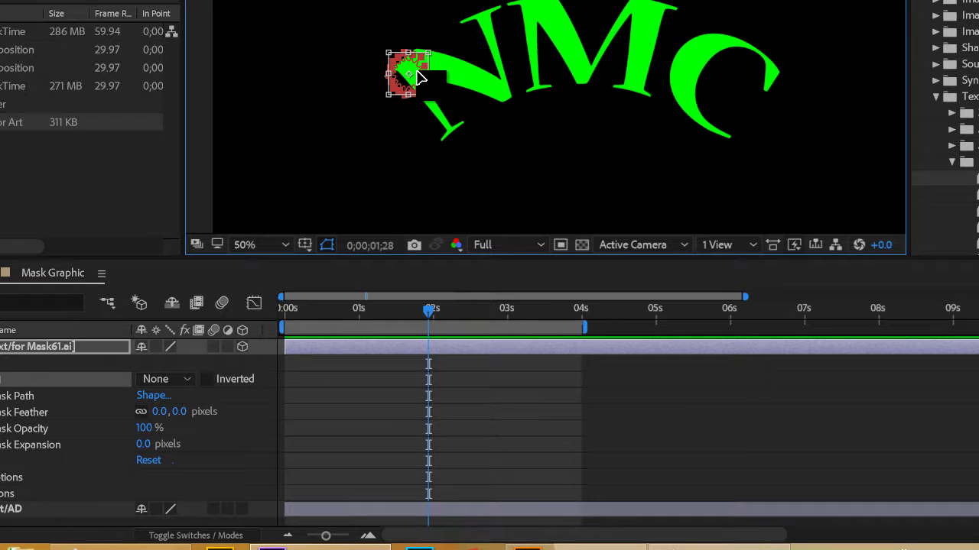
Step: Rename the top layer as text/for Mask Substract
left_click(49, 347)
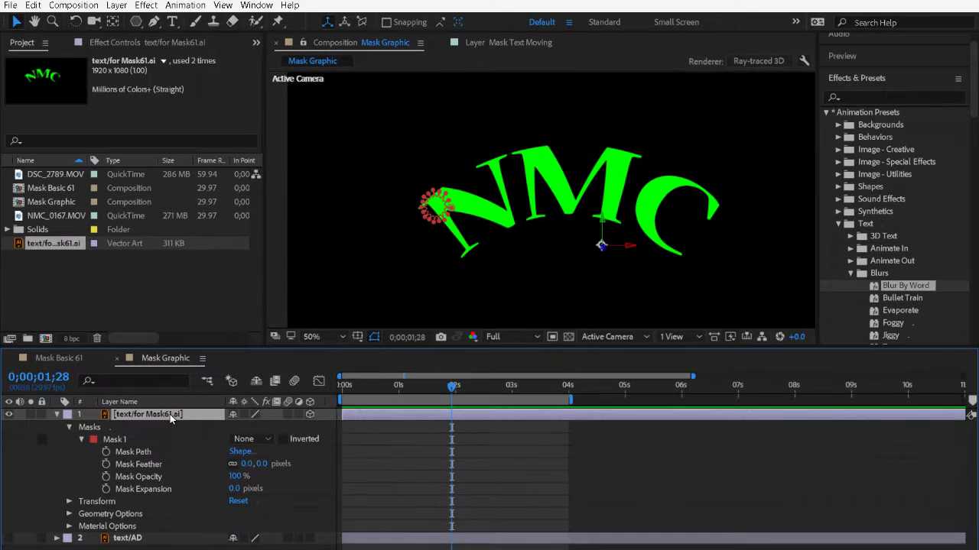
double_click(170, 415)
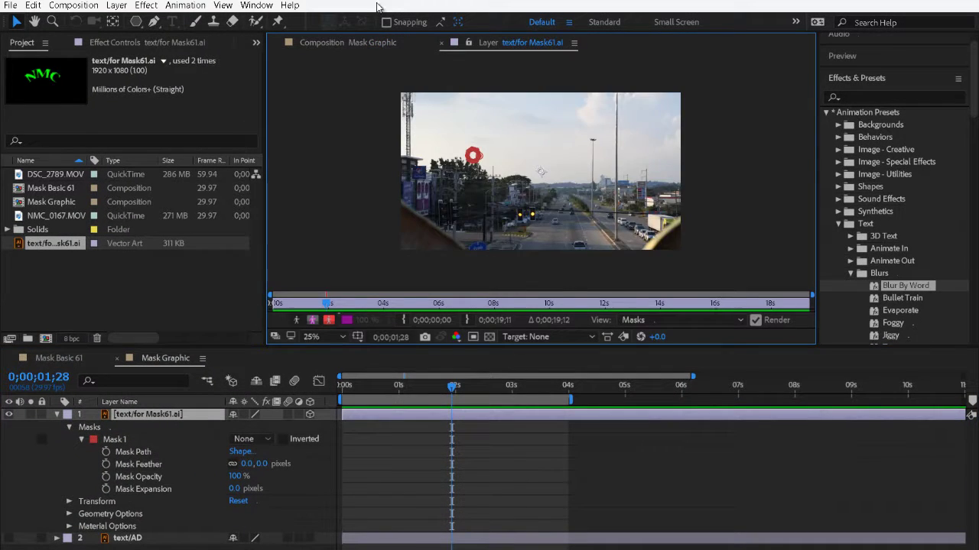
left_click(372, 42)
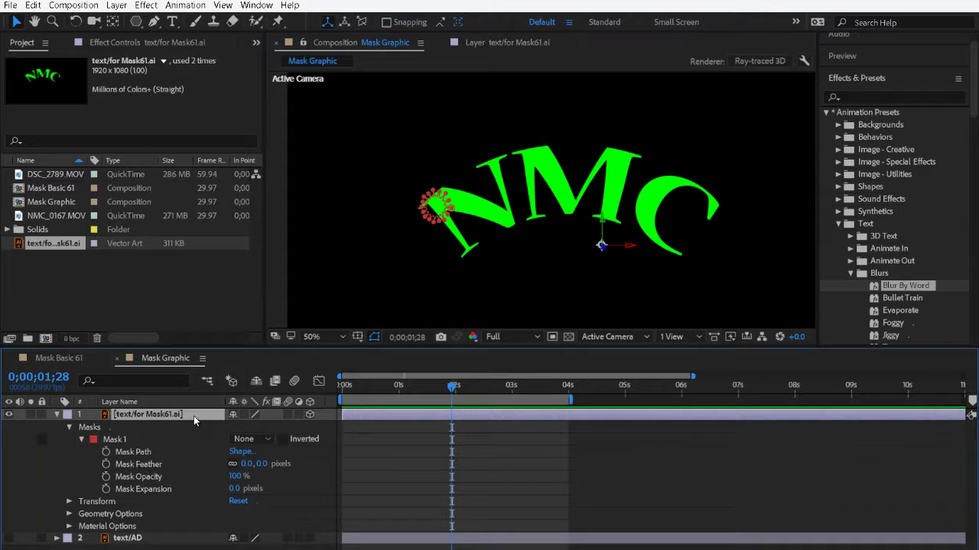
key("Return")
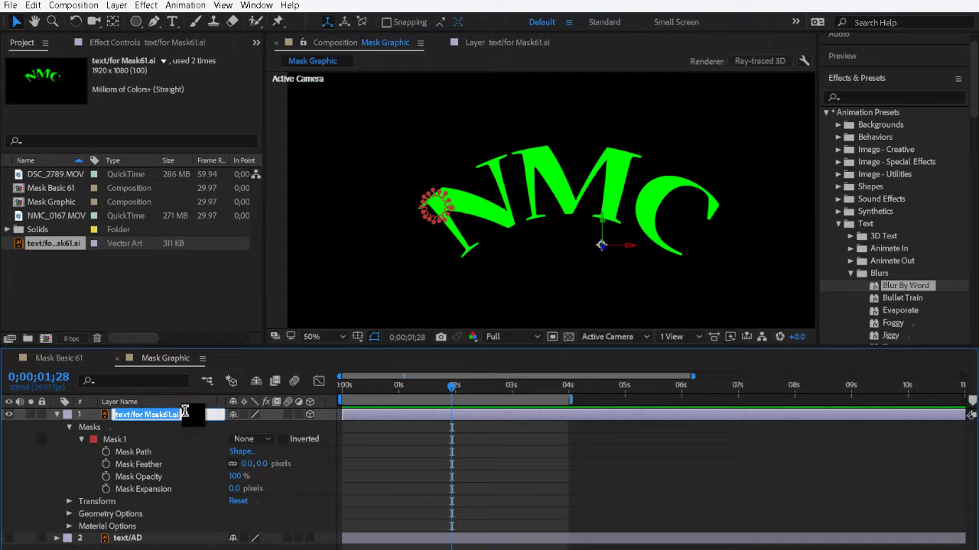
left_click(181, 414)
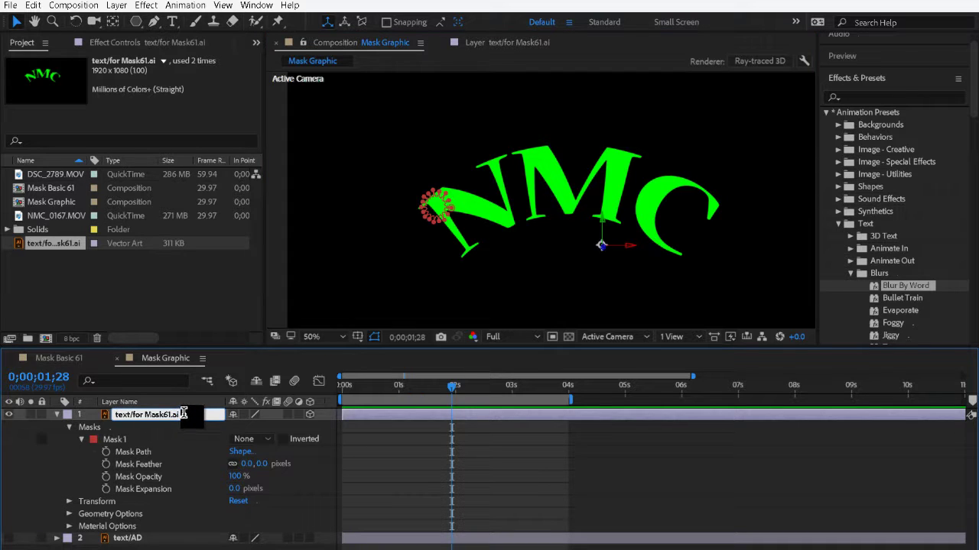
mouse_move(181, 414)
left_mouse_down()
mouse_move(133, 416)
mouse_move(168, 416)
left_mouse_up()
key("BackSpace")
type("Substract")
left_click(143, 468)
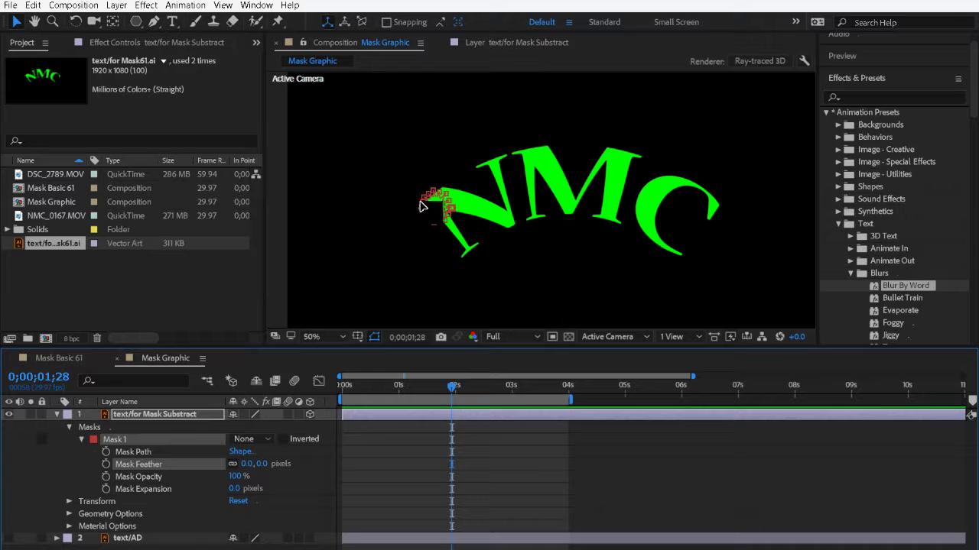
Step: Animate Mask 1's opacity with keyframes of 100% at 0;00;01;28 and 0% at 0;00;02;01
left_click(106, 476)
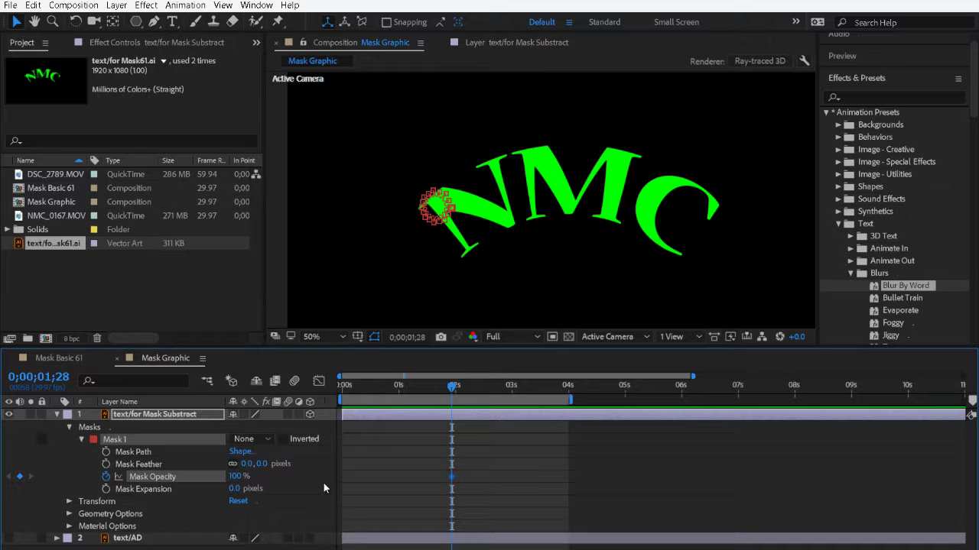
key("Page_Down")
key("Page_Down")
key("Page_Down")
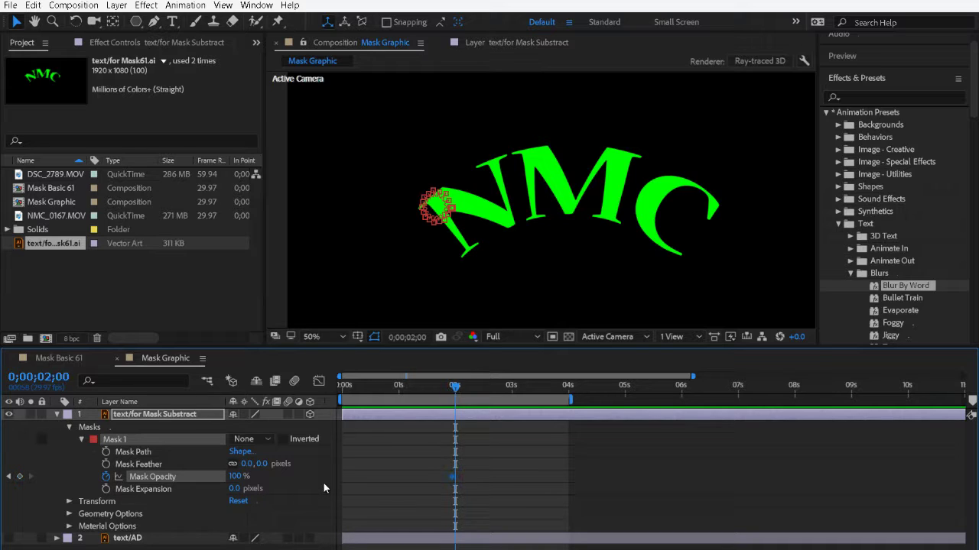
left_click(237, 476)
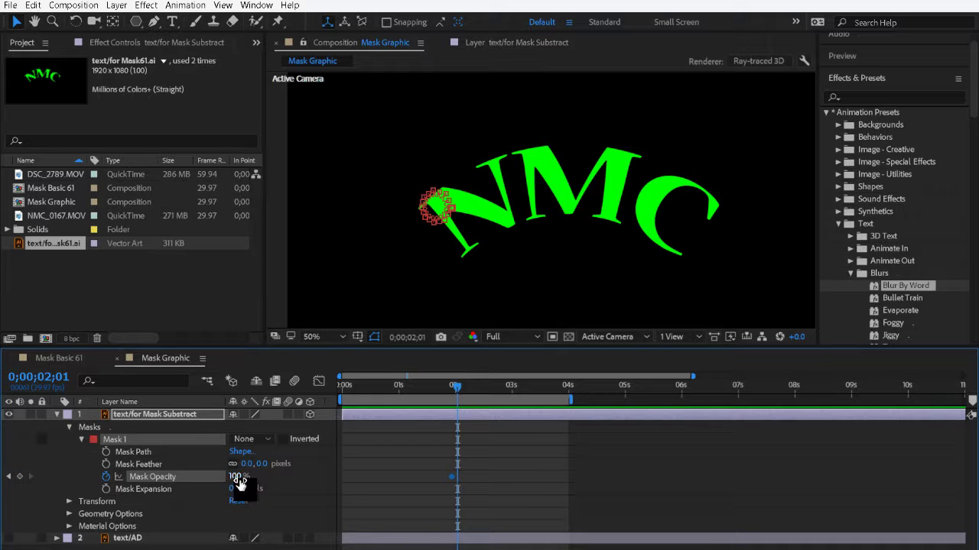
type("0")
key("Return")
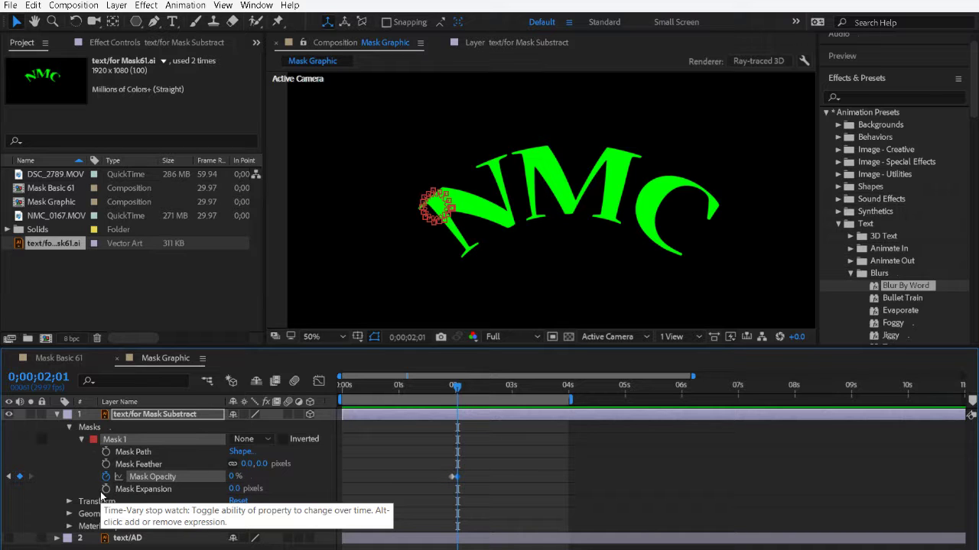
Step: Try the Subtract mode and the Add mode on Mask 1
left_click(267, 438)
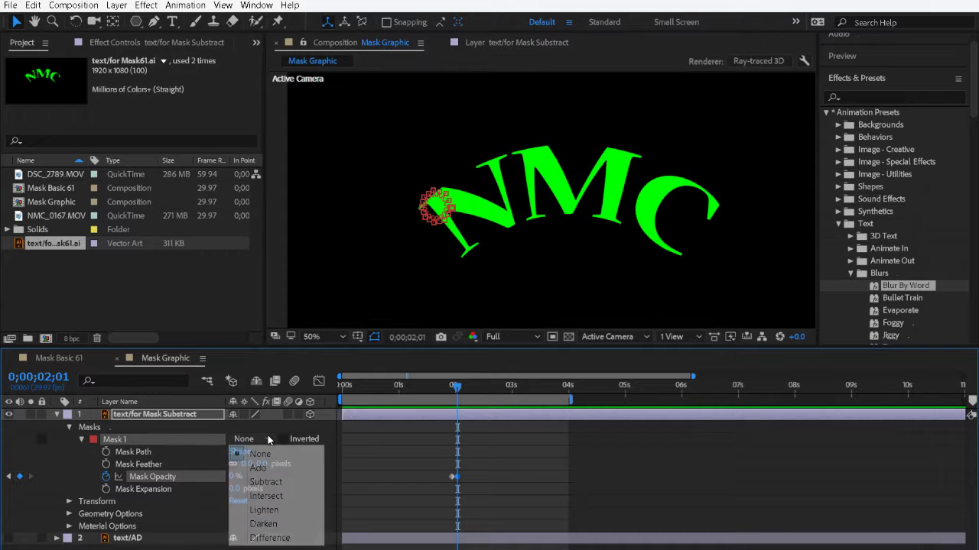
left_click(268, 482)
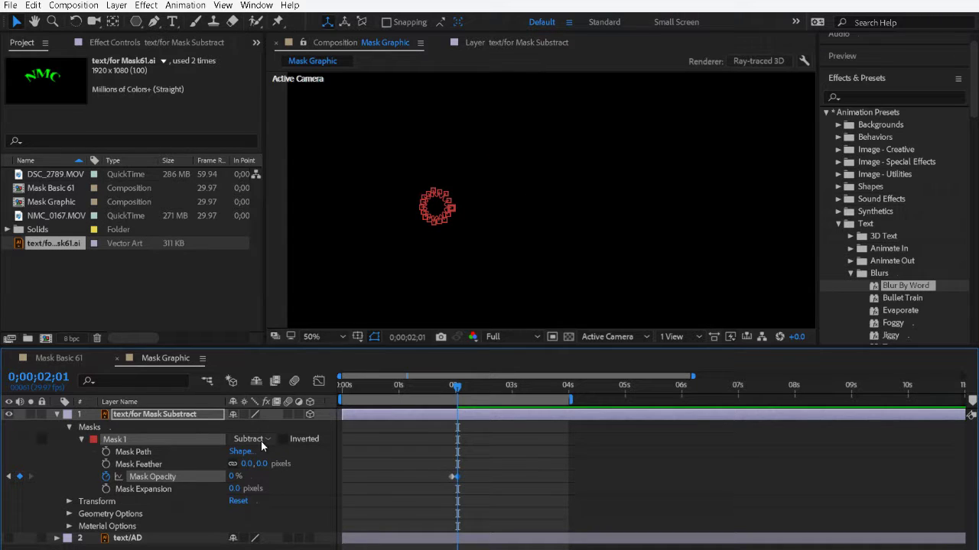
left_click(174, 416)
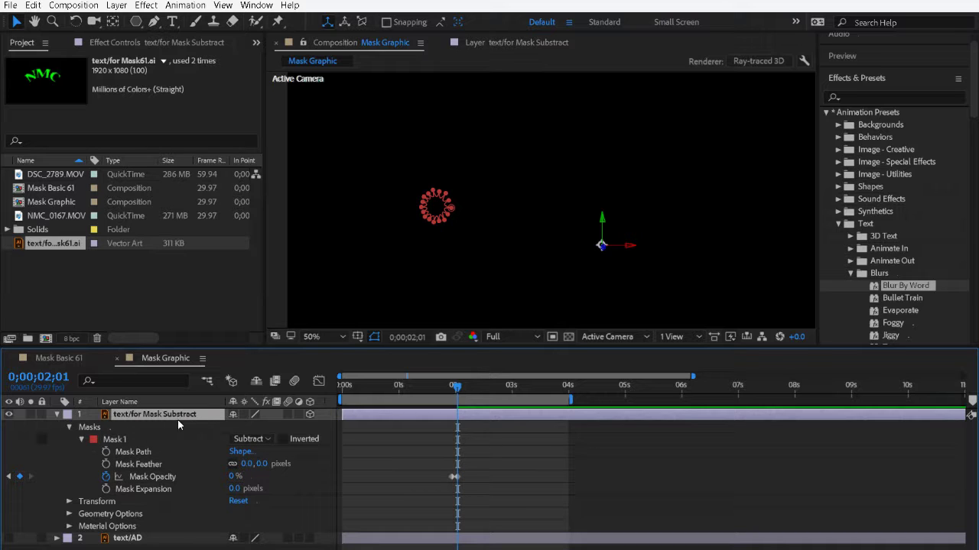
left_click(269, 441)
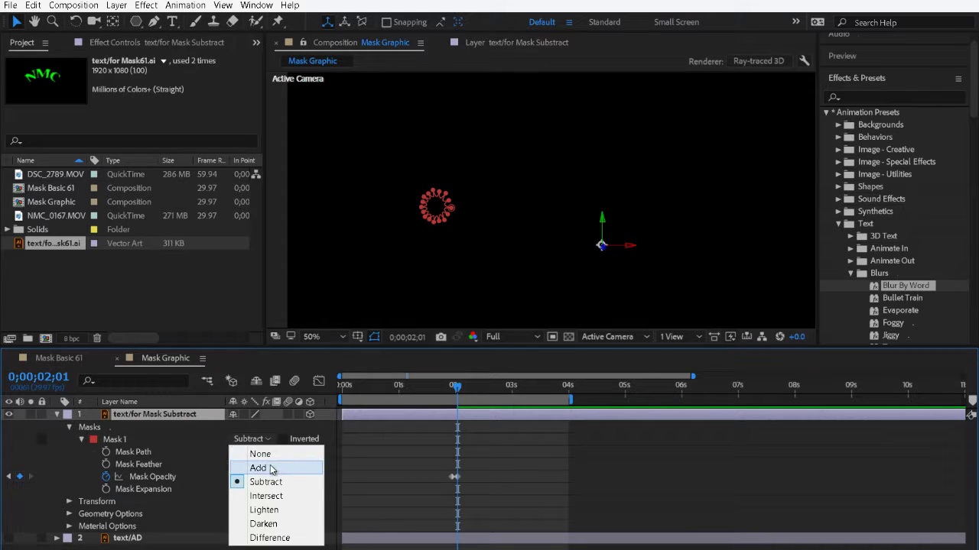
left_click(271, 469)
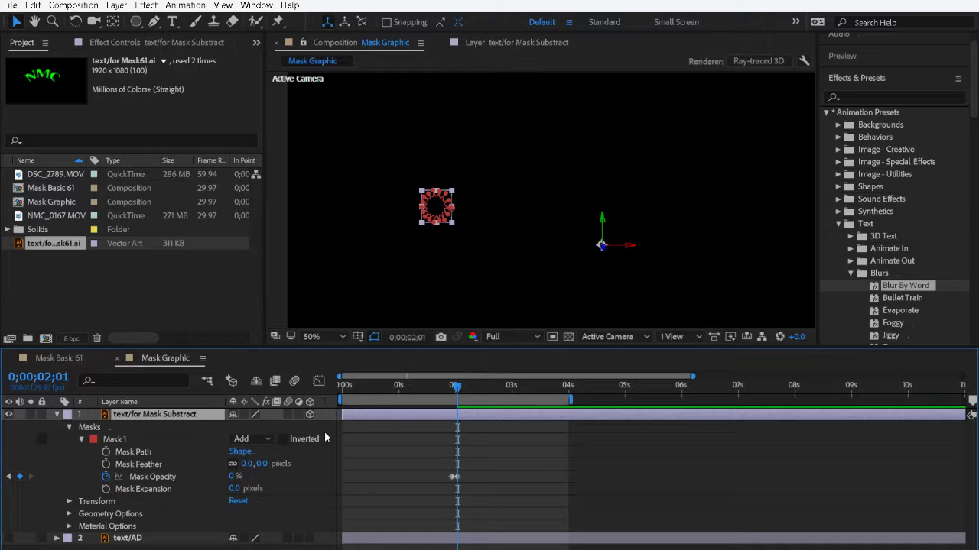
Step: Turn off 3D for the text/for Mask Substract layer and set Mask 1's mode to None
left_click(309, 414)
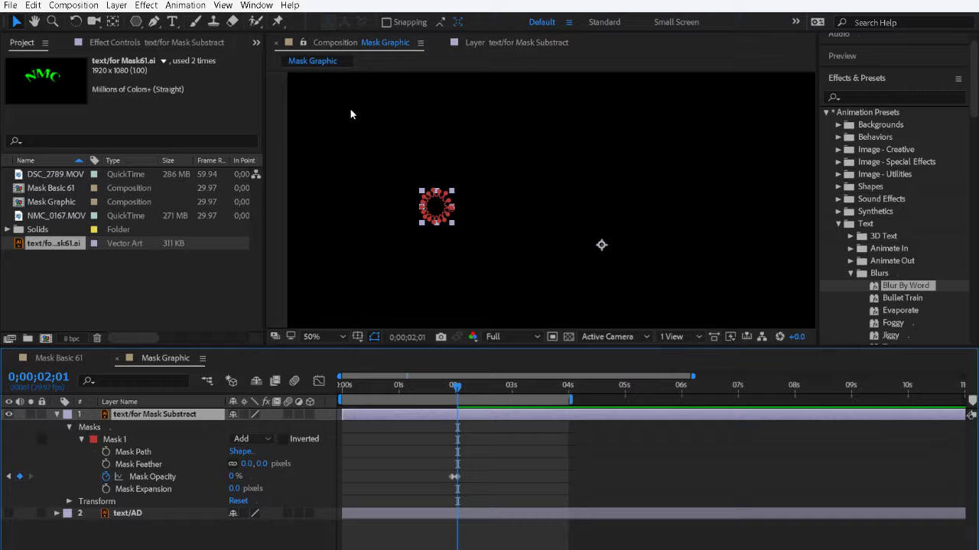
left_click(262, 438)
left_click(260, 454)
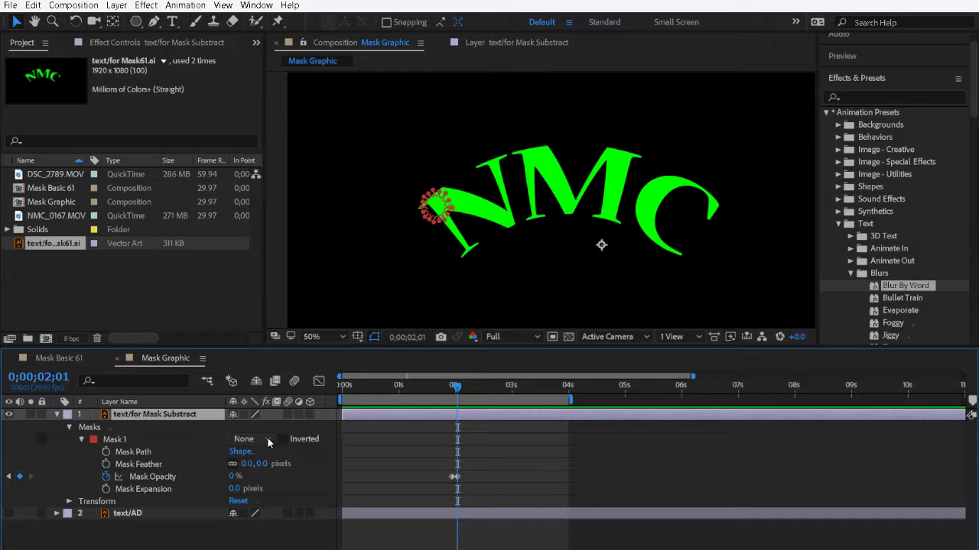
Step: Set Mask 1's opacity to 100% at 0;00;02;01 and its mode to Subtract
left_click(135, 439)
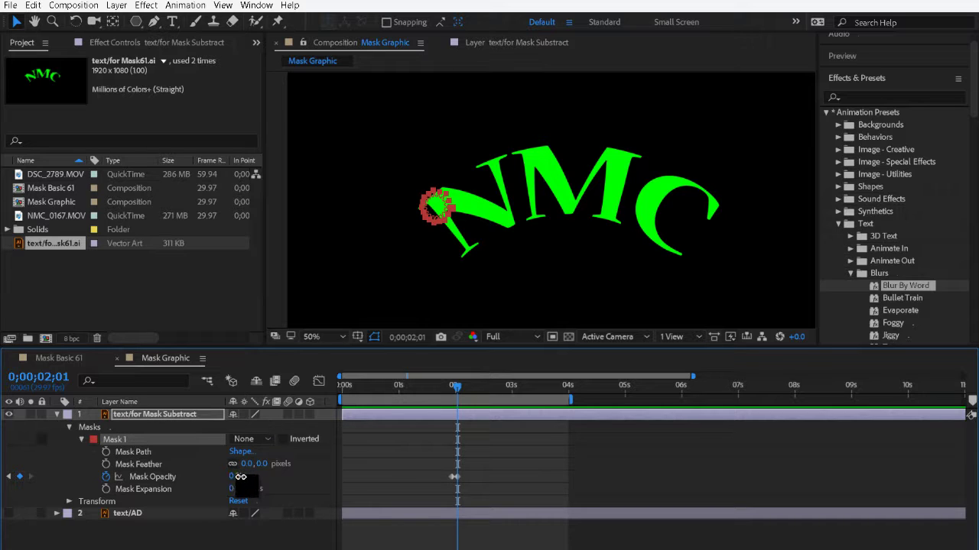
left_click_drag(241, 476, 555, 478)
left_click(266, 438)
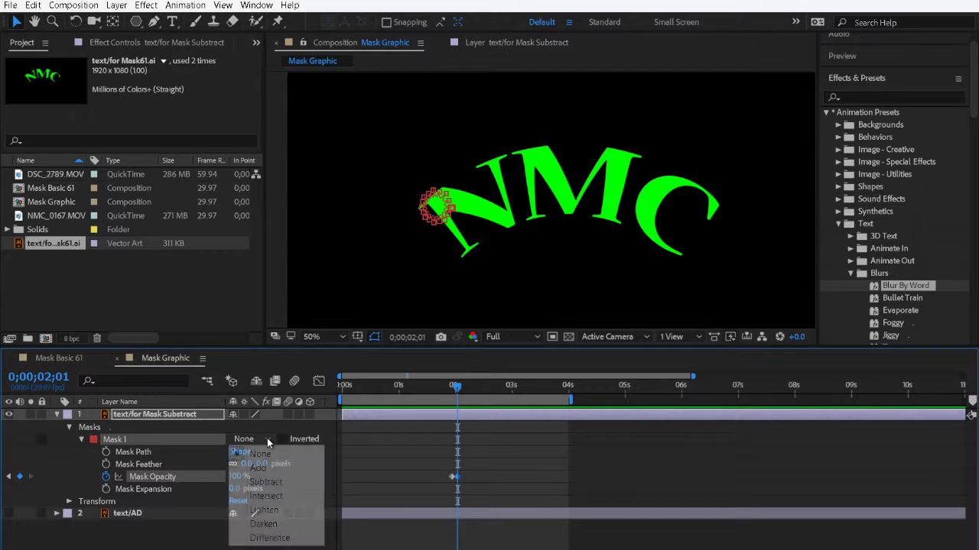
left_click(268, 482)
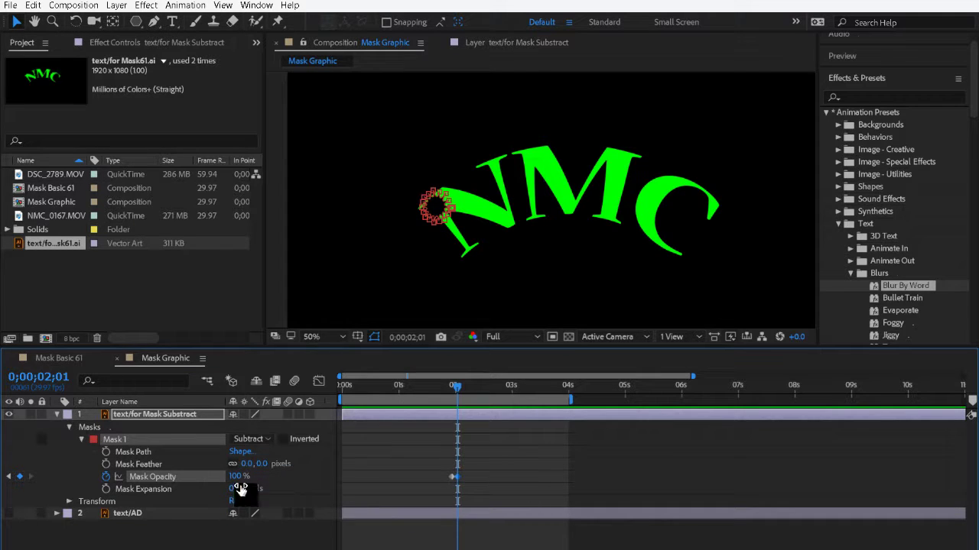
Step: Go back to the Mask Opacity keyframe at 0;00;01;28 and set its value to 0%
left_click_drag(456, 387, 450, 393)
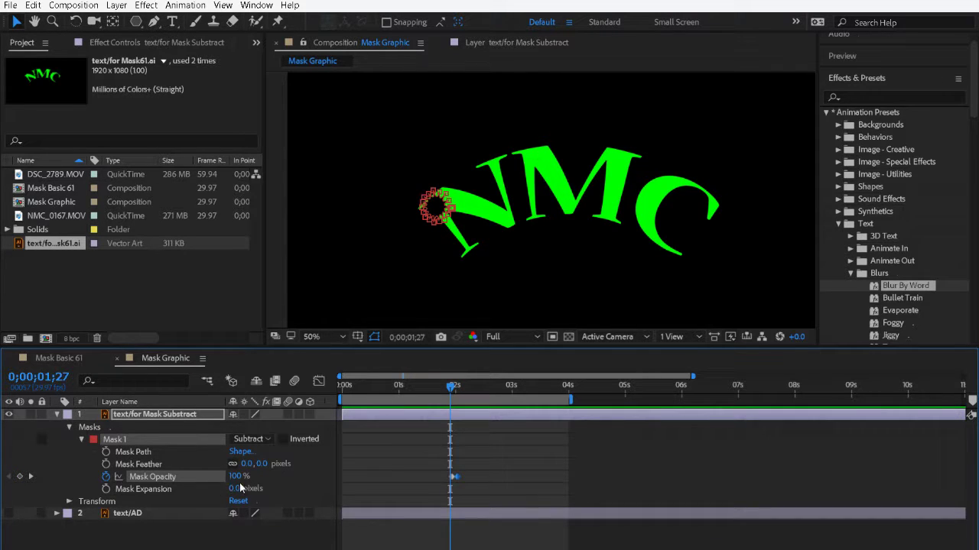
left_click(31, 477)
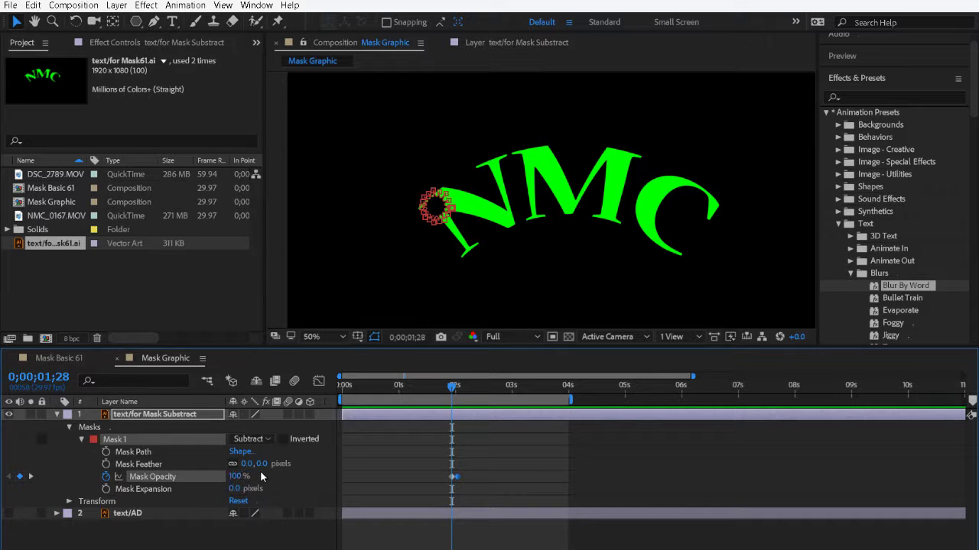
left_click(31, 476)
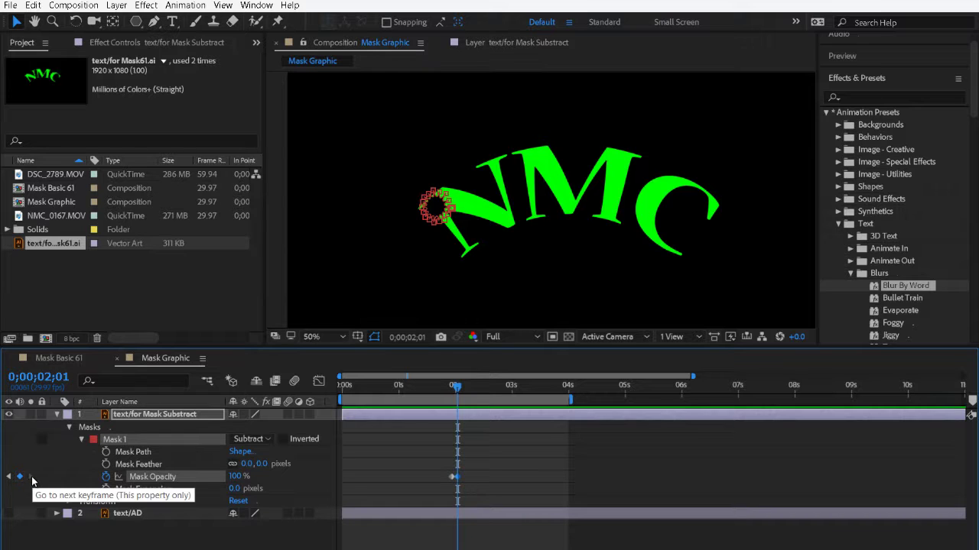
left_click(7, 477)
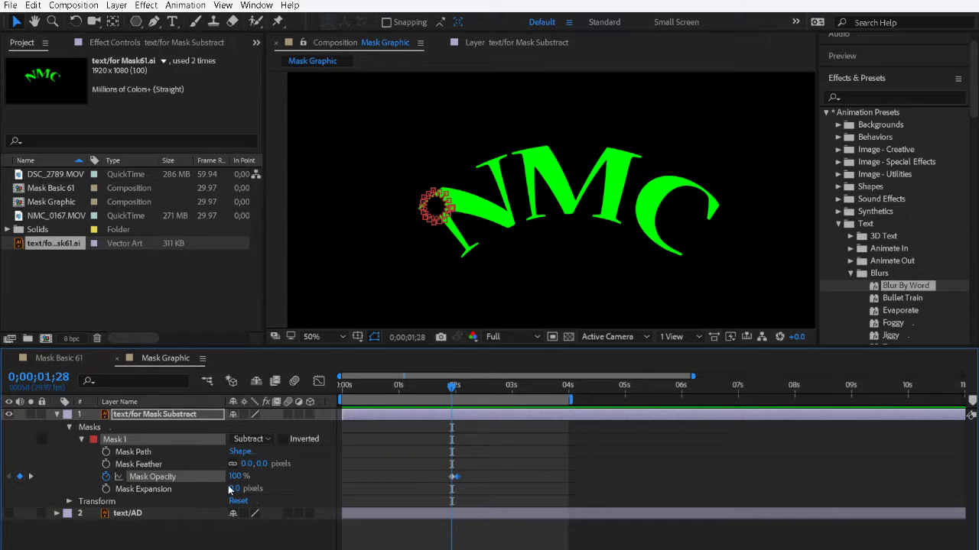
left_click_drag(236, 477, 115, 486)
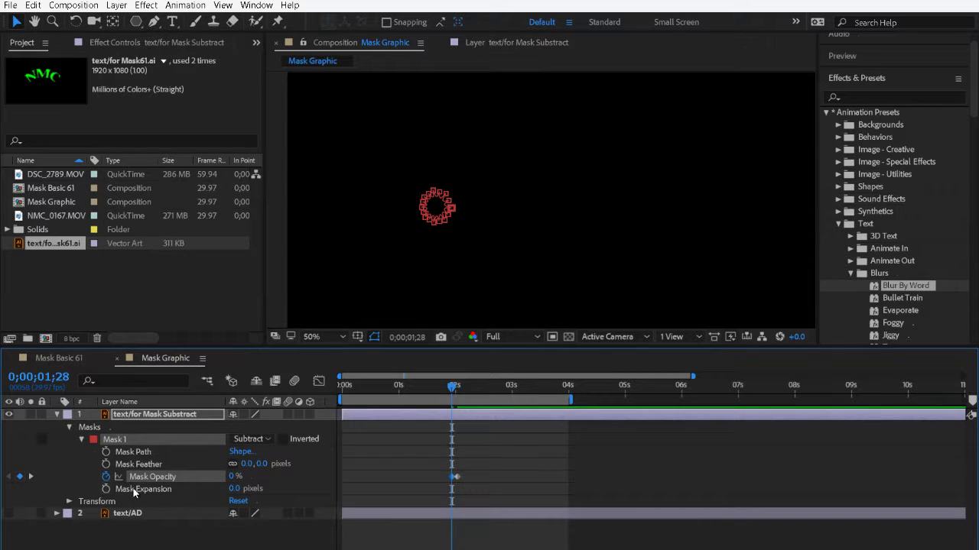
Step: Go to the Mask Opacity keyframe at 0;00;02;01 and try the Difference, Intersect and Add modes on Mask 1
left_click(31, 476)
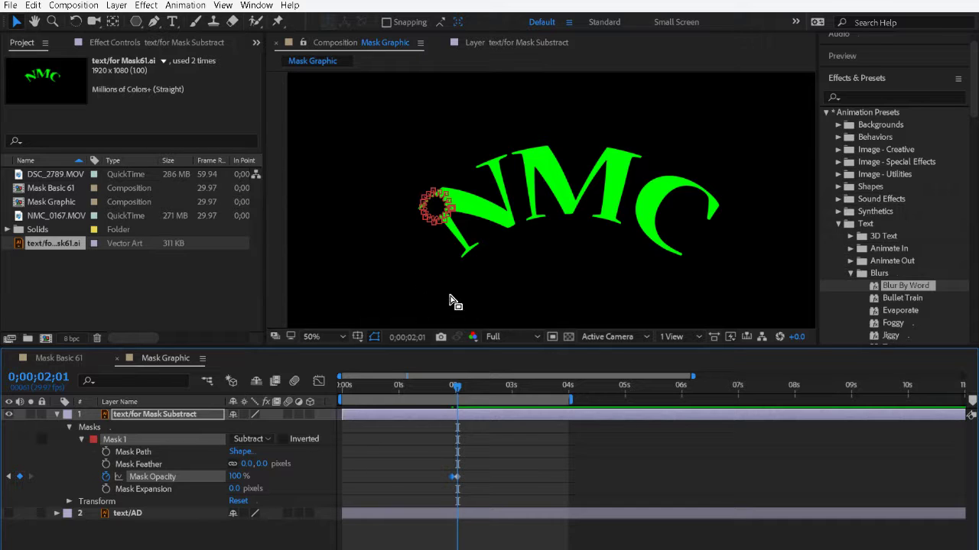
left_click(256, 439)
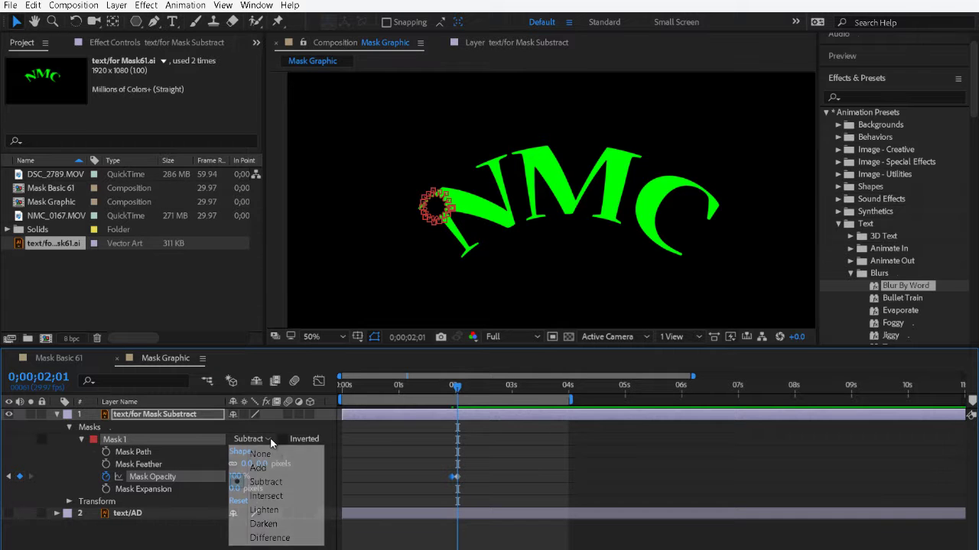
left_click(286, 538)
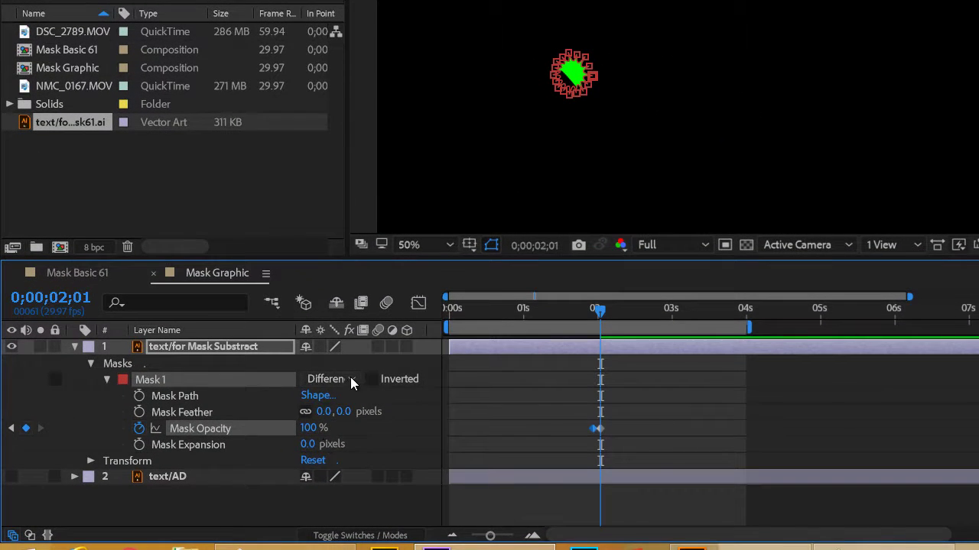
left_click(351, 377)
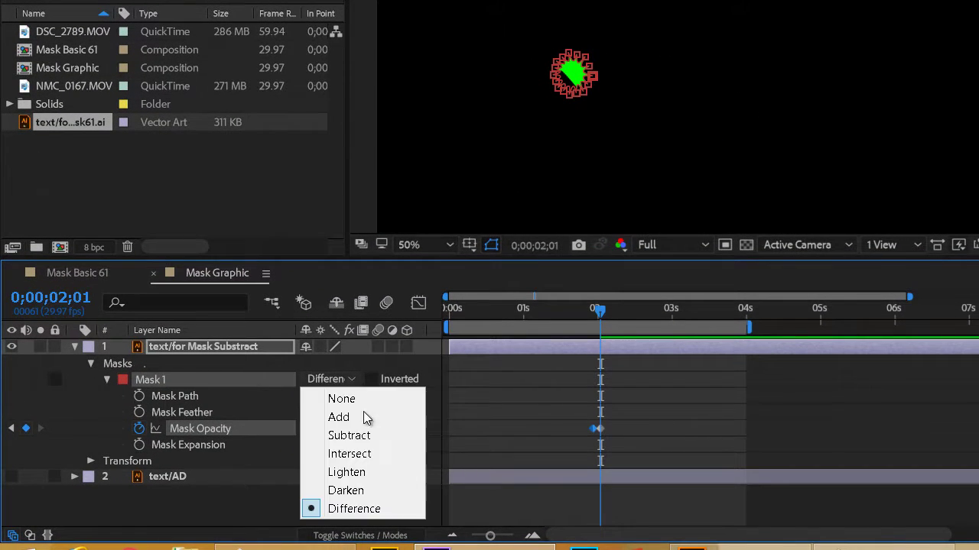
left_click(375, 457)
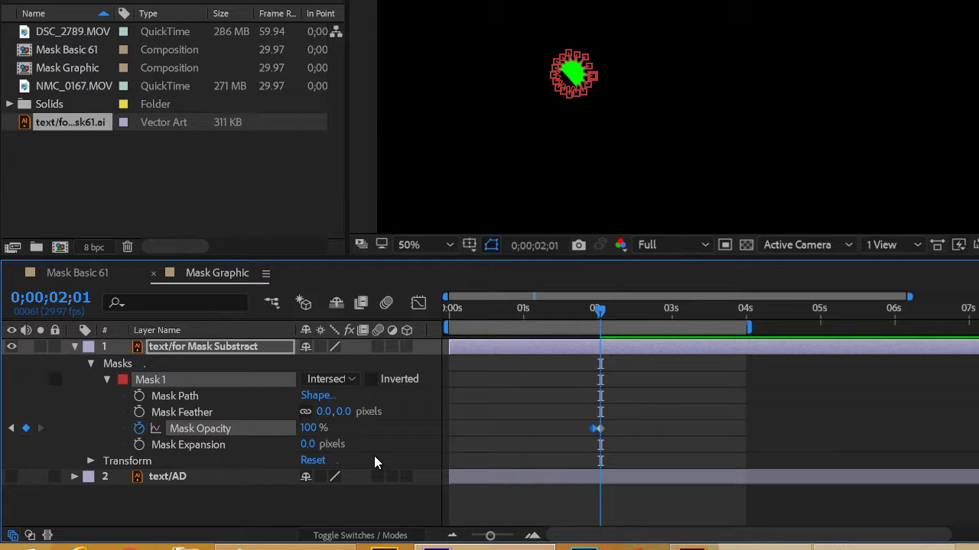
left_click(354, 379)
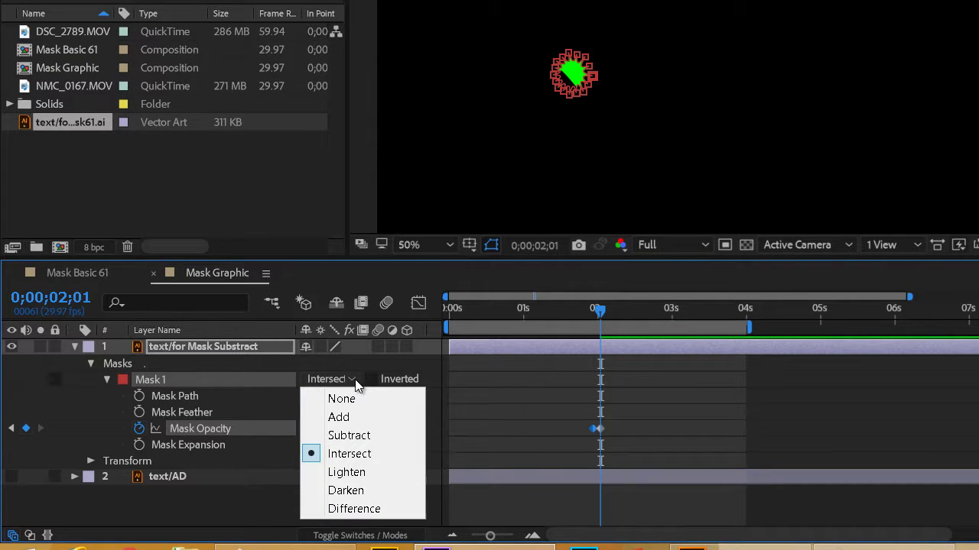
left_click(366, 417)
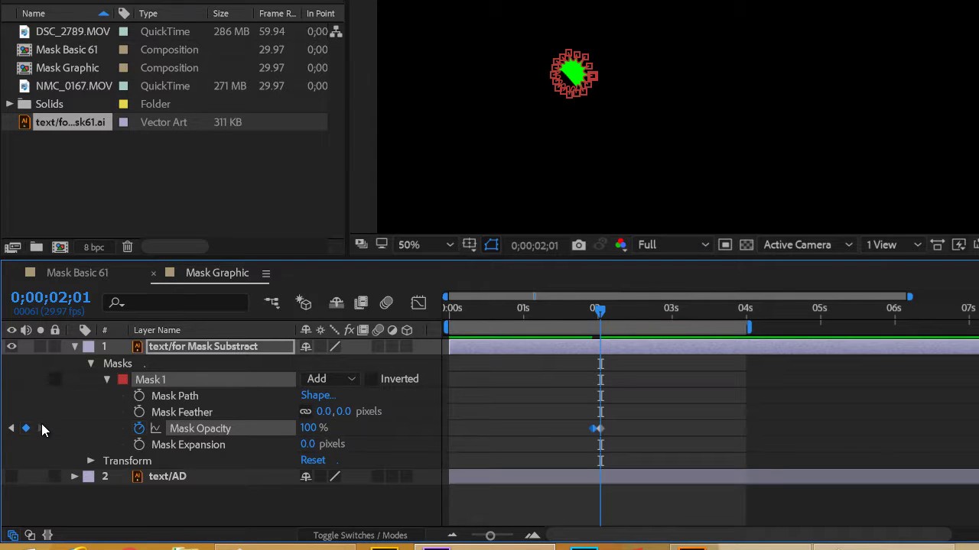
Step: Return to the Mask Opacity keyframe at 0;00;01;28 and set Mask 1's mode to Subtract
left_click(12, 429)
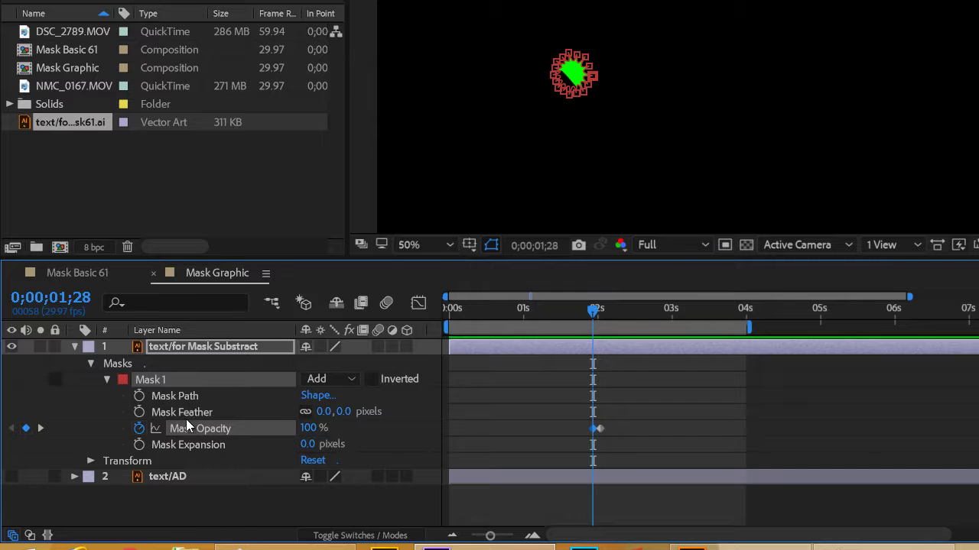
left_click(351, 378)
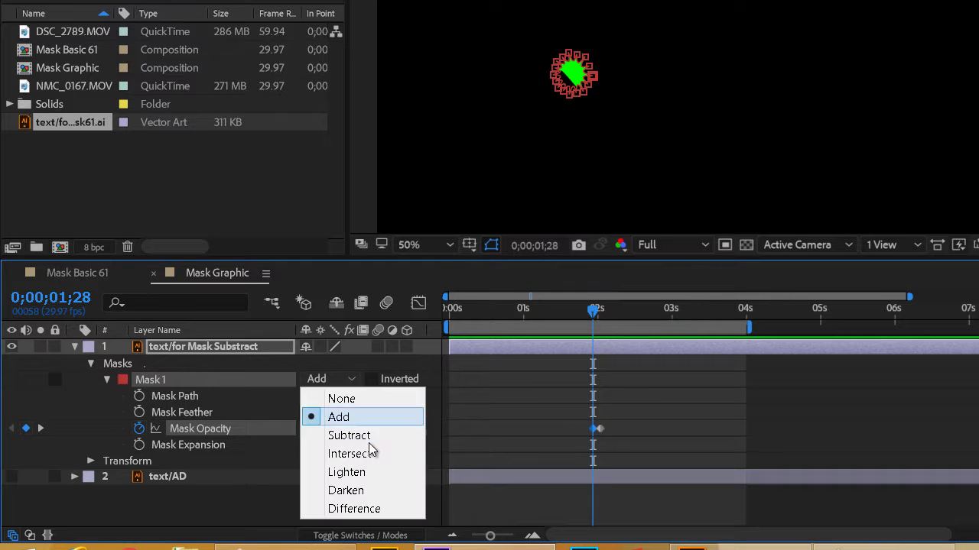
left_click(366, 438)
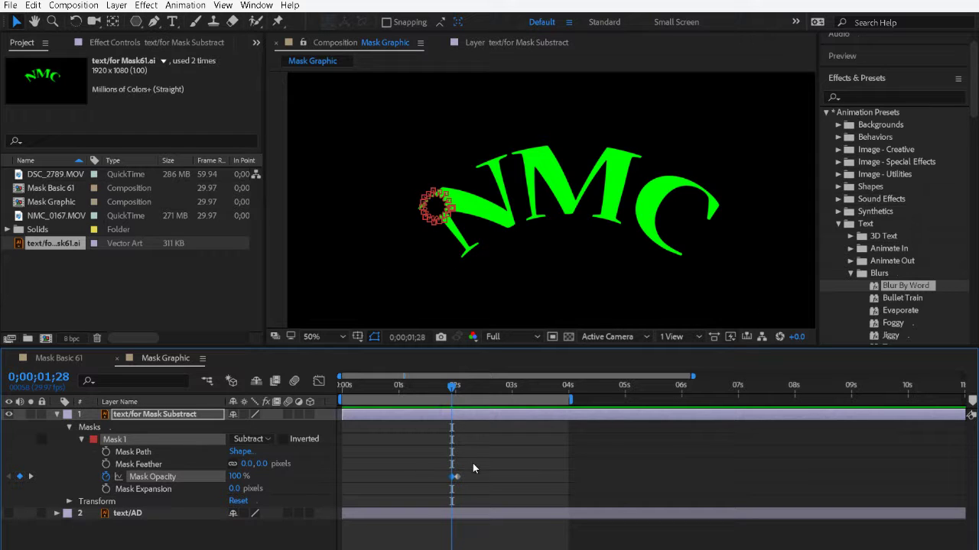
Step: Duplicate Mask 1 at 0;00;01;29 and move the copy along the N's diagonal stroke, beside the original cutout
mouse_move(451, 393)
left_mouse_down()
mouse_move(461, 388)
mouse_move(454, 395)
left_mouse_up()
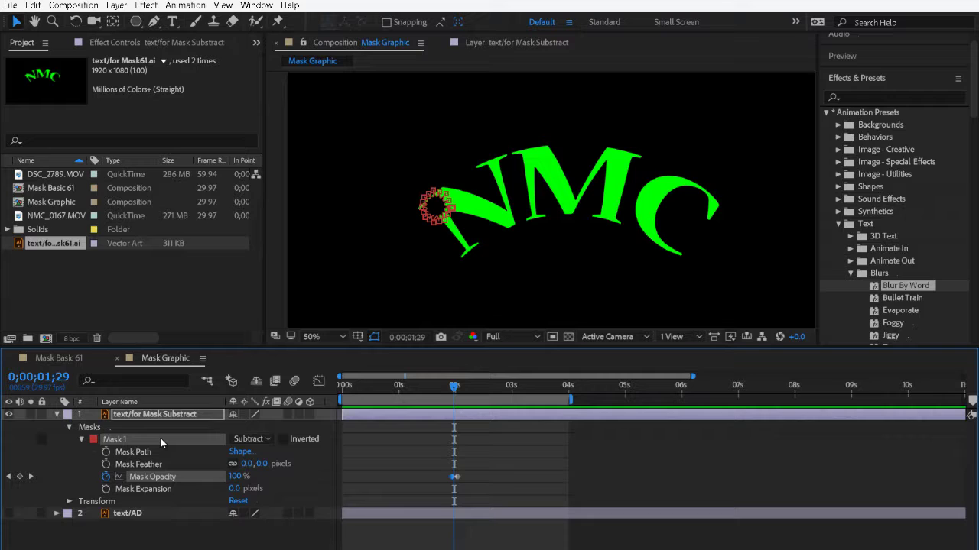
key("ctrl+d")
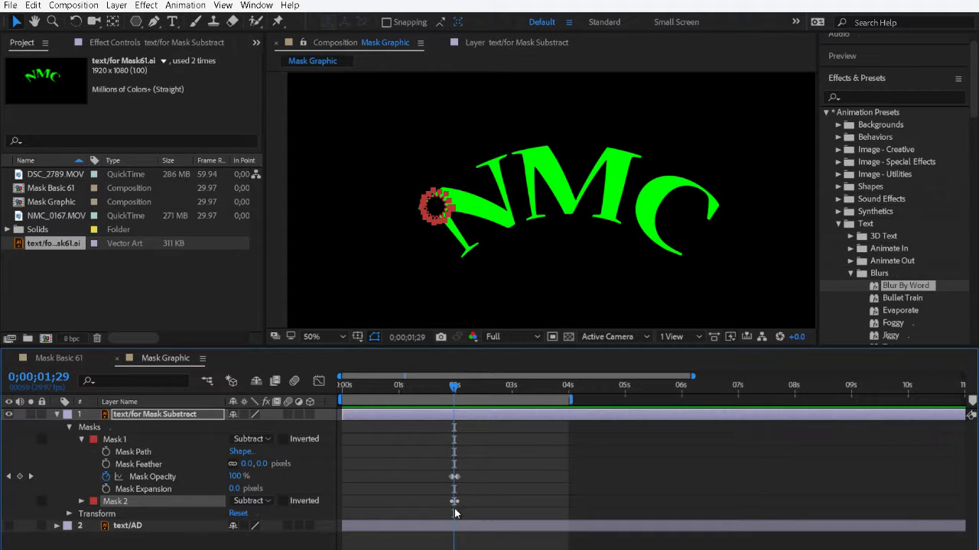
mouse_move(457, 231)
left_mouse_down()
mouse_move(448, 215)
mouse_move(479, 211)
left_mouse_up()
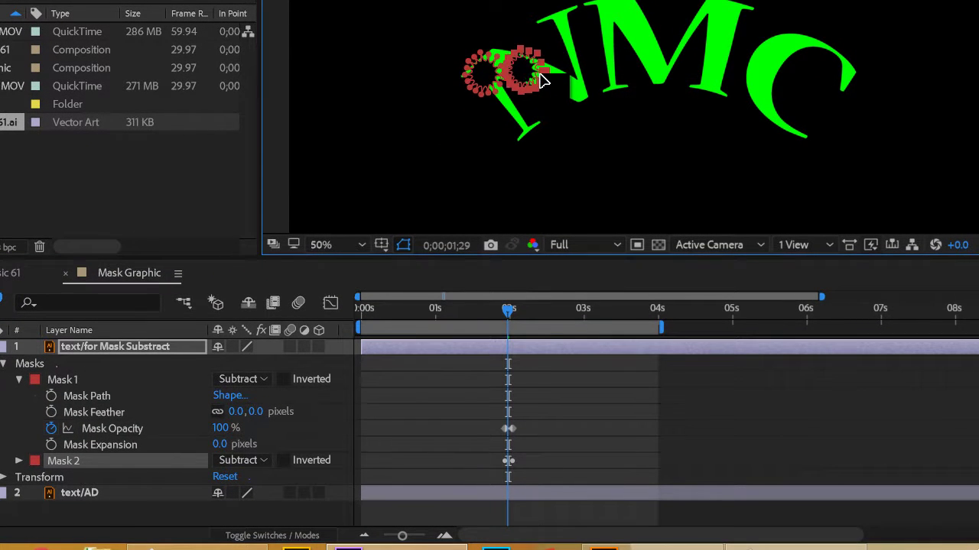
left_click_drag(541, 79, 541, 91)
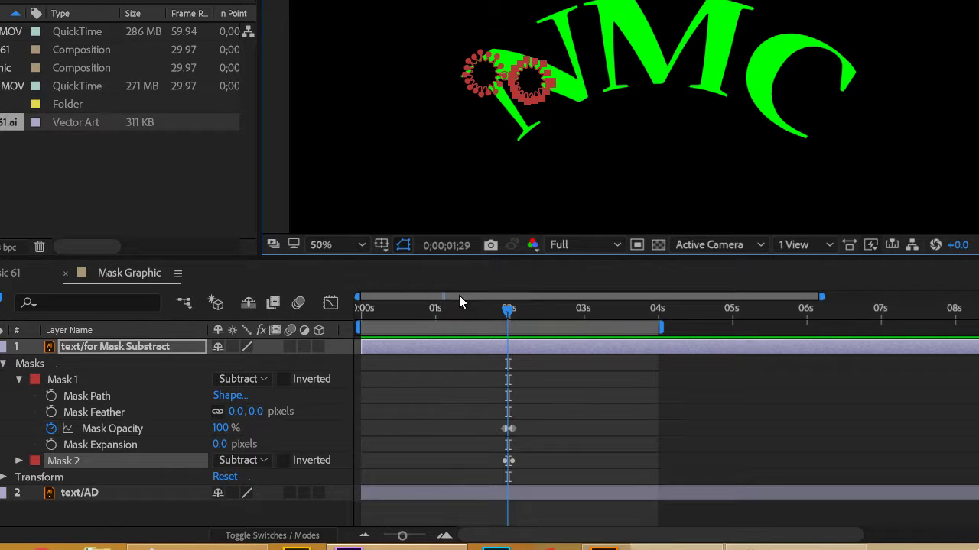
left_click(546, 86)
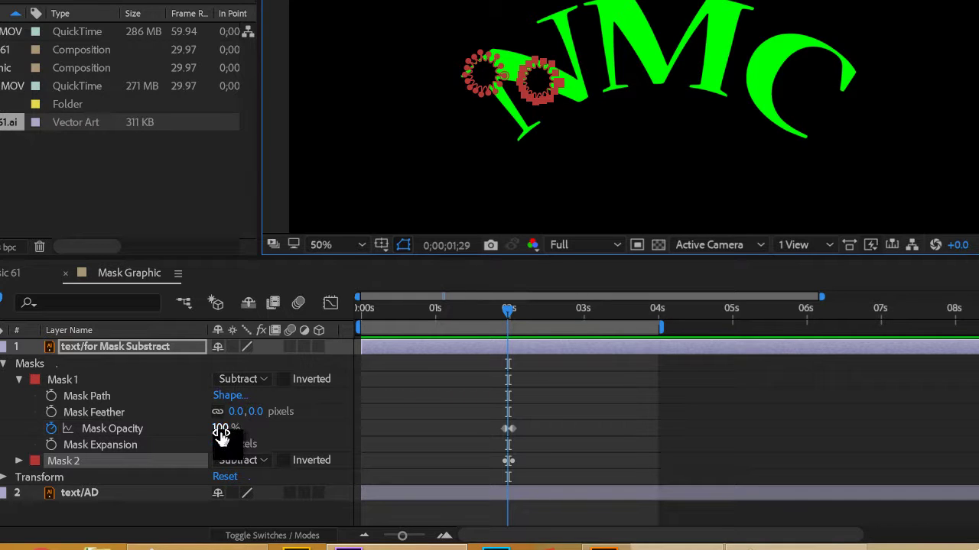
Step: Expand Mask 2 and shift both of its Mask Opacity keyframes to just before the 3-second mark
left_click_drag(220, 435, 313, 438)
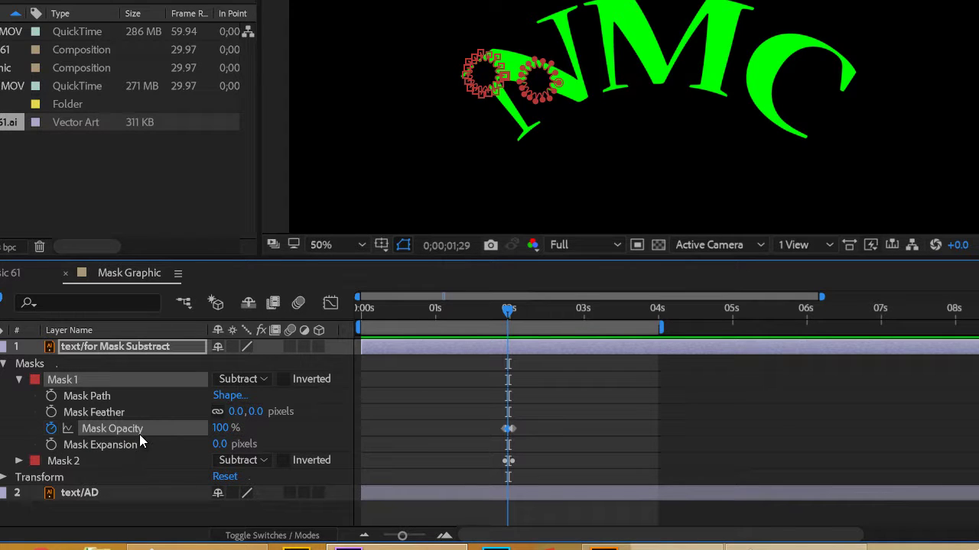
left_click(18, 461)
scroll(198, 461, "down", 3)
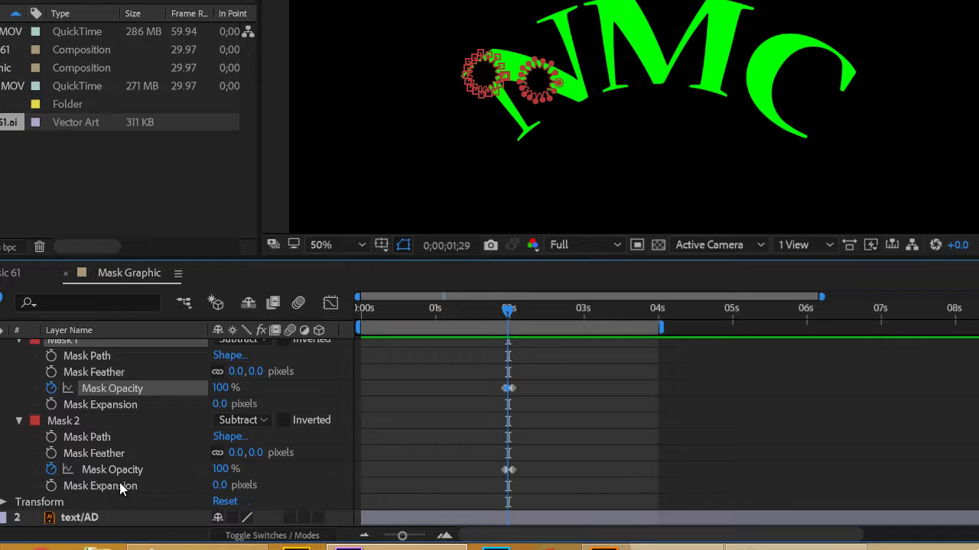
left_click(129, 470)
left_click_drag(529, 483, 582, 471)
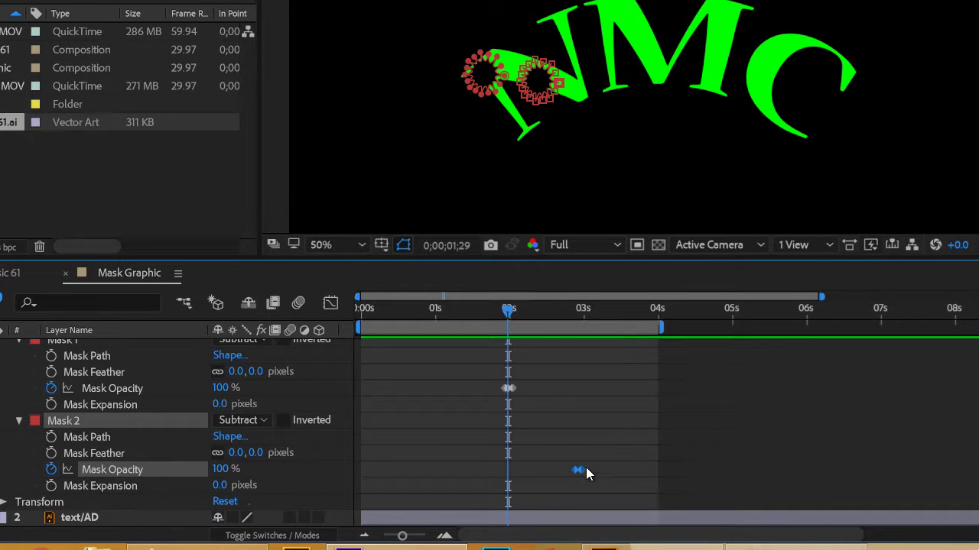
Step: Add a Mask Path keyframe to Mask 2 at 0;00;03;00 and shrink the path to a tiny shape at 0;00;02;27
left_click_drag(508, 309, 575, 325)
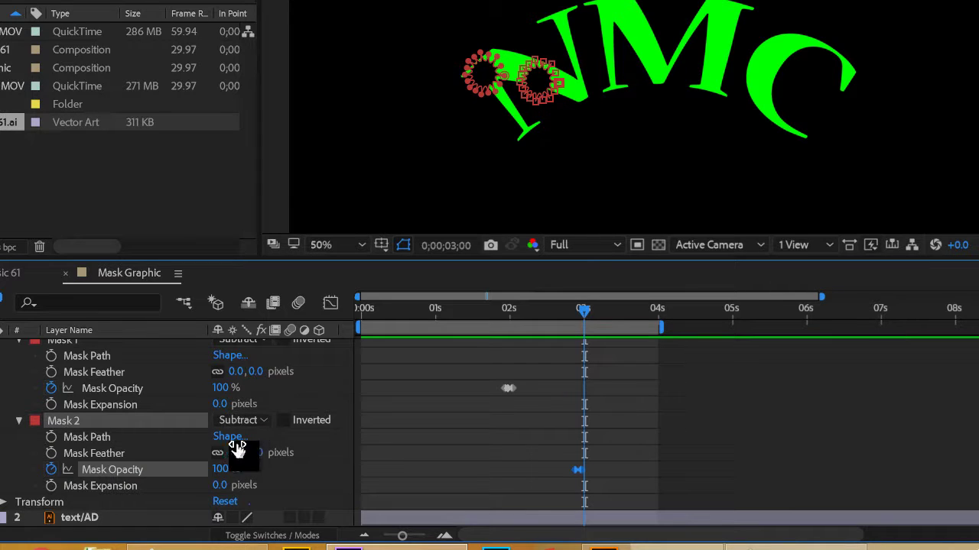
left_click(51, 438)
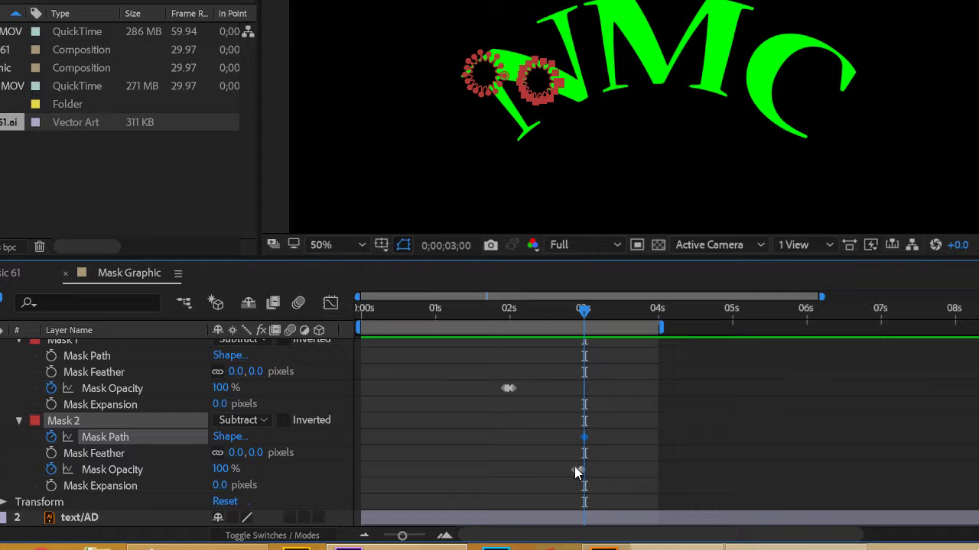
left_click(579, 312)
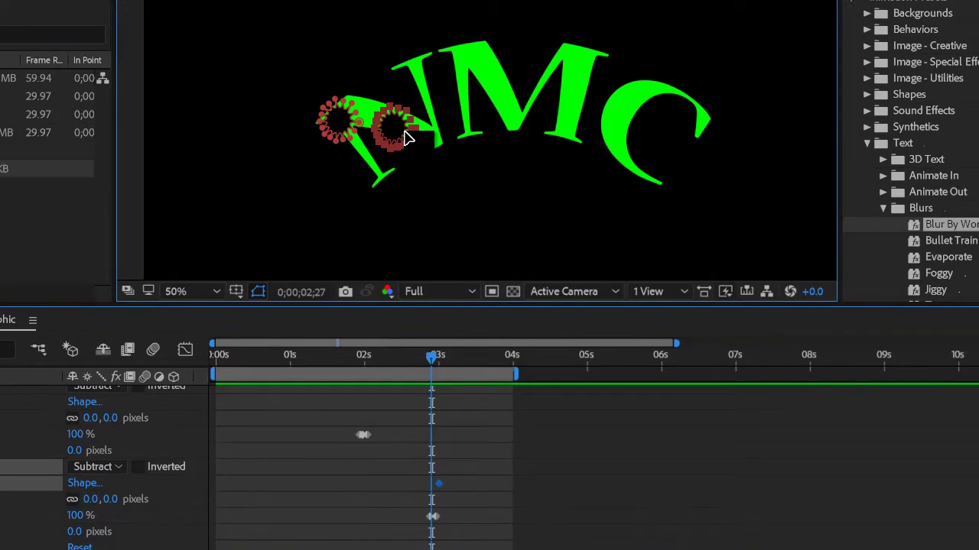
double_click(535, 83)
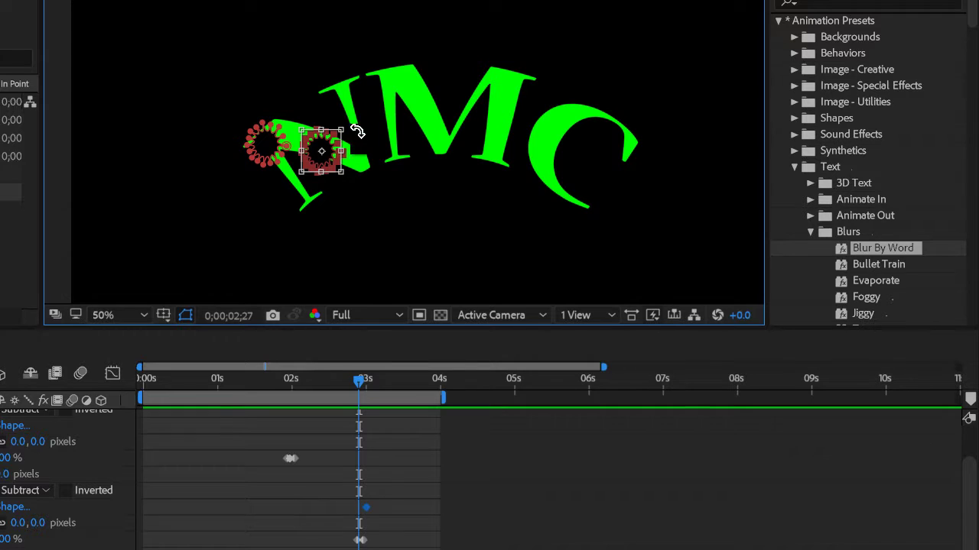
left_click_drag(341, 130, 301, 169)
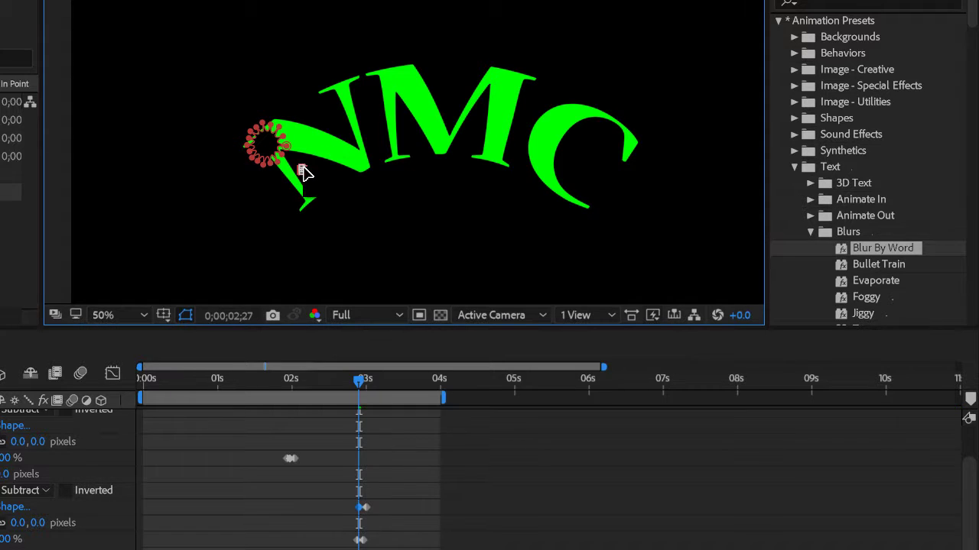
Step: Move the shrunken Mask 2 path up onto the green diagonal stroke of the N at 0;00;02;27
scroll(313, 160, "up", 4)
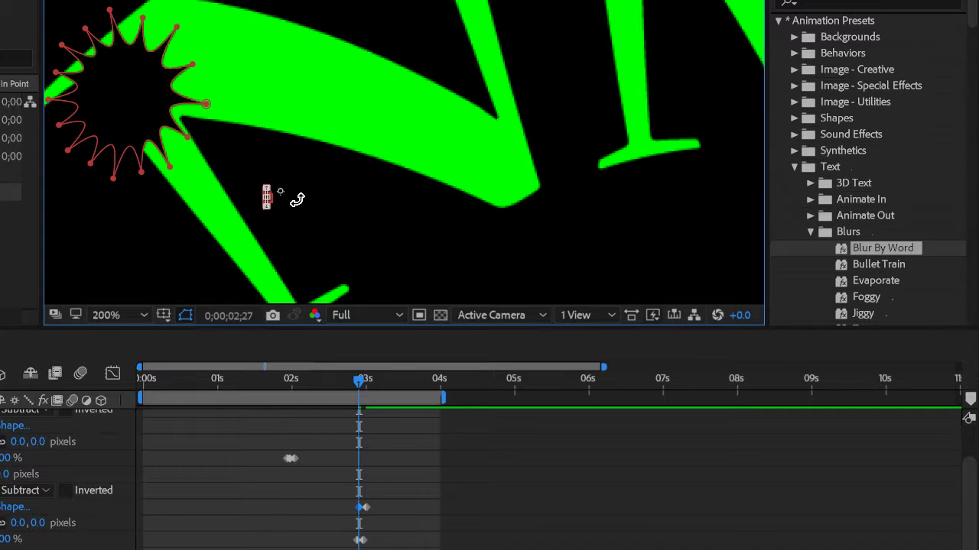
scroll(295, 203, "up", 2)
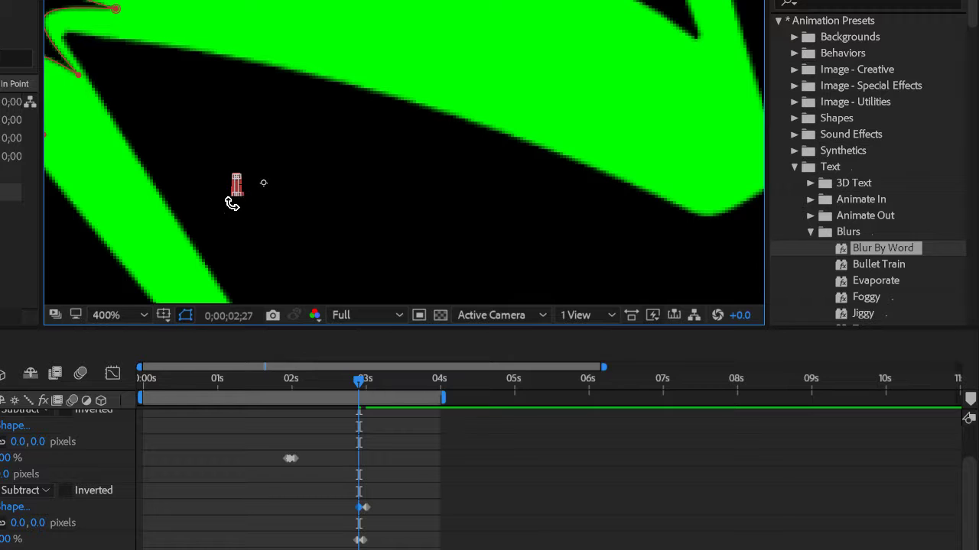
left_click(236, 207)
left_click_drag(237, 208, 353, 55)
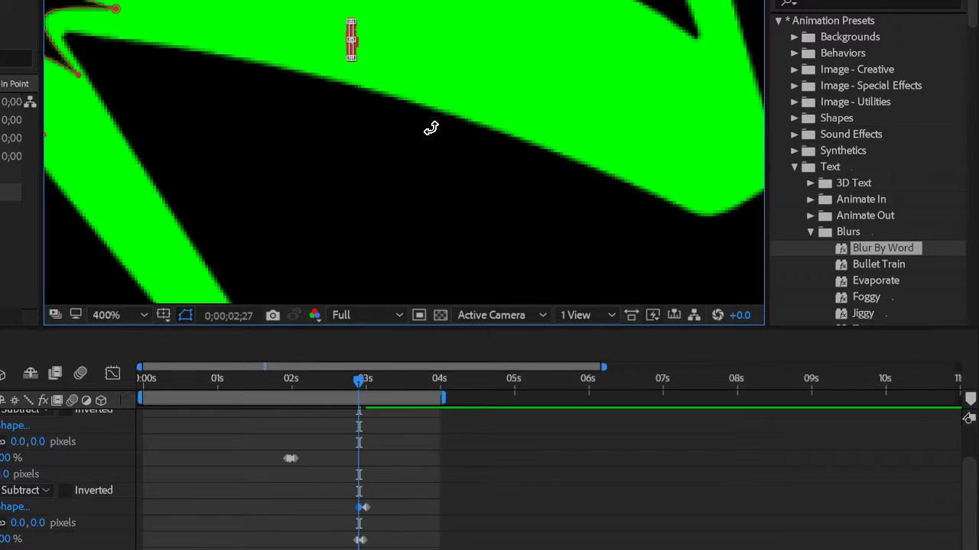
Step: Scrub over Mask 2's Mask Path keyframes up to 0;00;03;01 to check the shape animation
left_click_drag(359, 384, 372, 381)
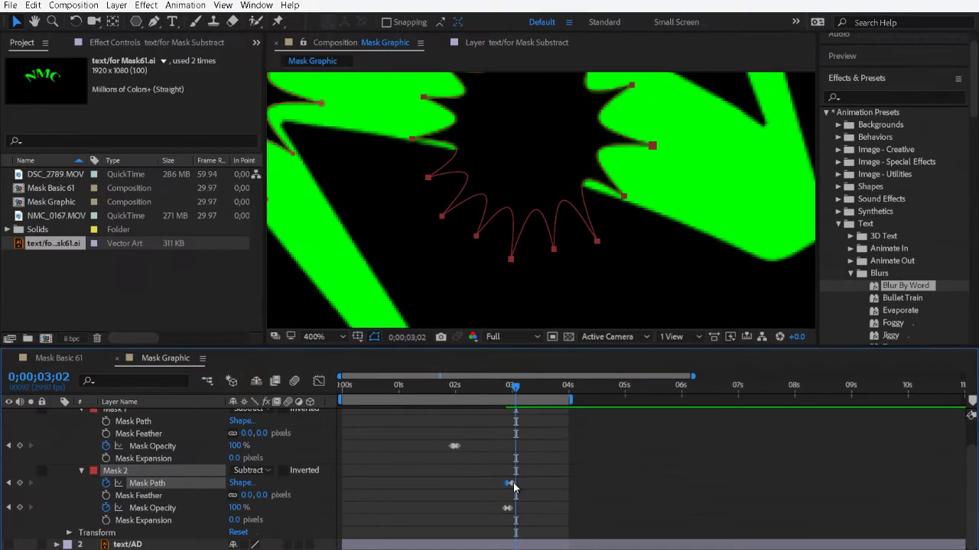
left_click(510, 391)
left_click_drag(510, 390, 520, 391)
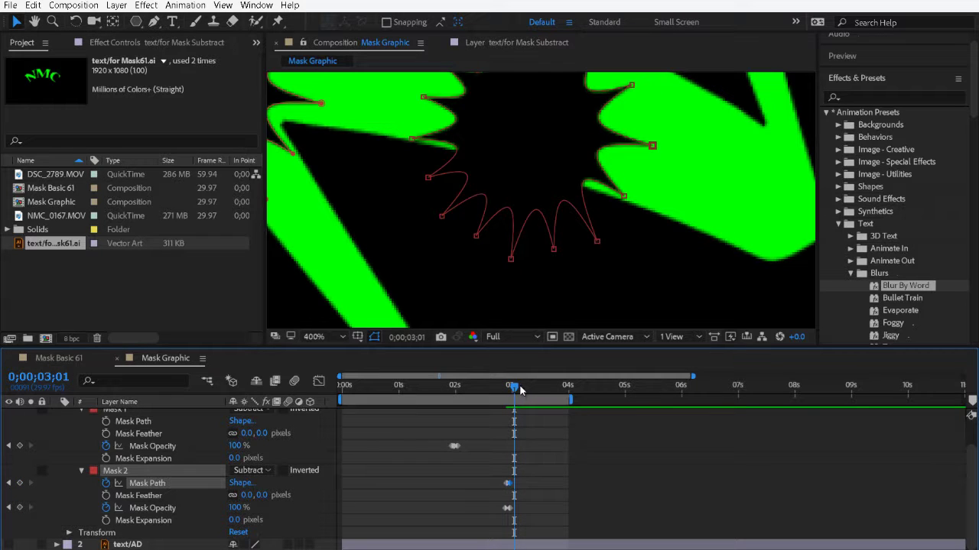
key("minus")
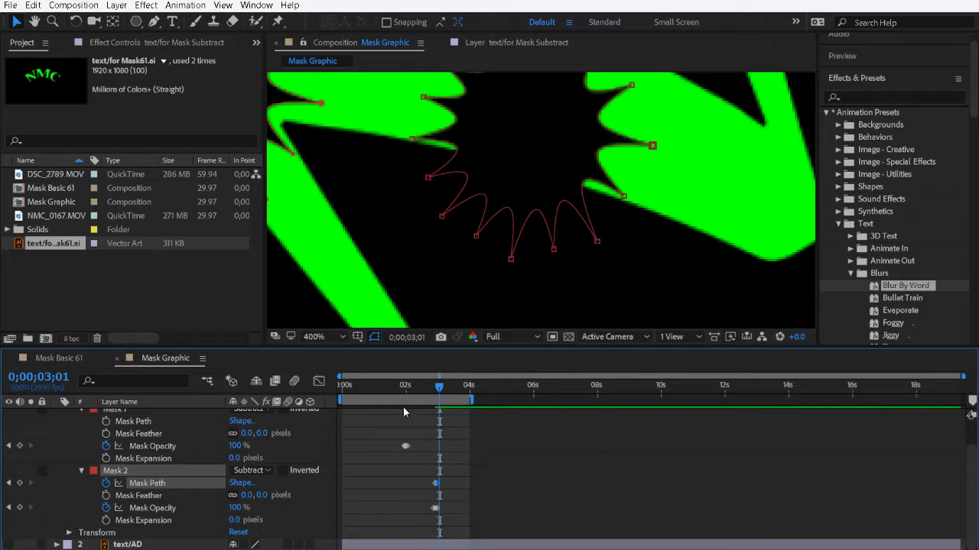
Step: Apply Toggle Hold Keyframe to Mask 2's second Mask Path keyframe, check up to 0;00;03;19, and return to the composition's start
right_click(437, 484)
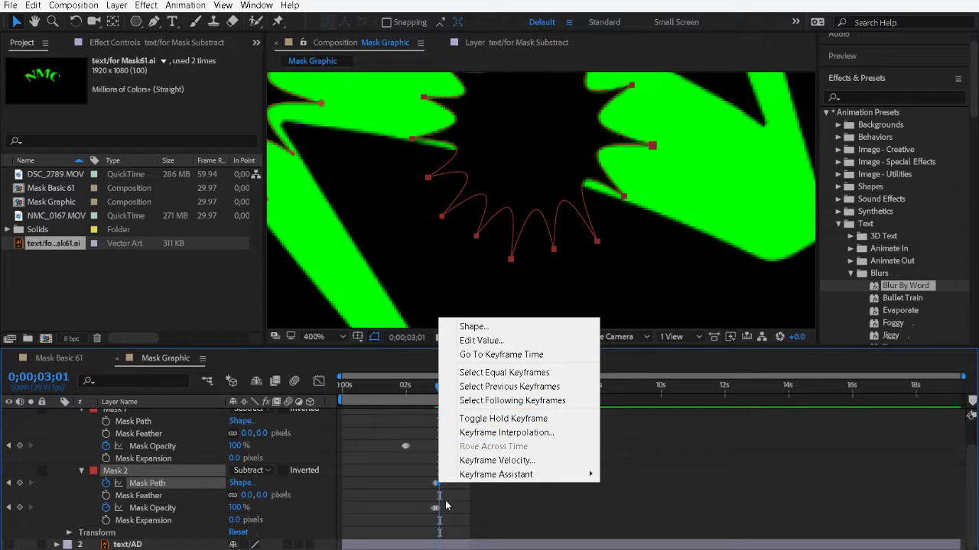
left_click(439, 484)
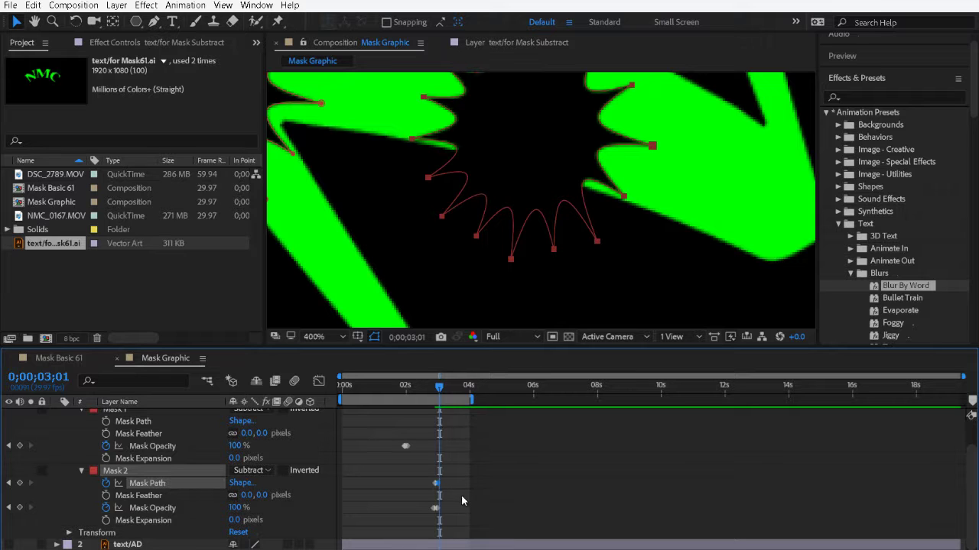
right_click(439, 486)
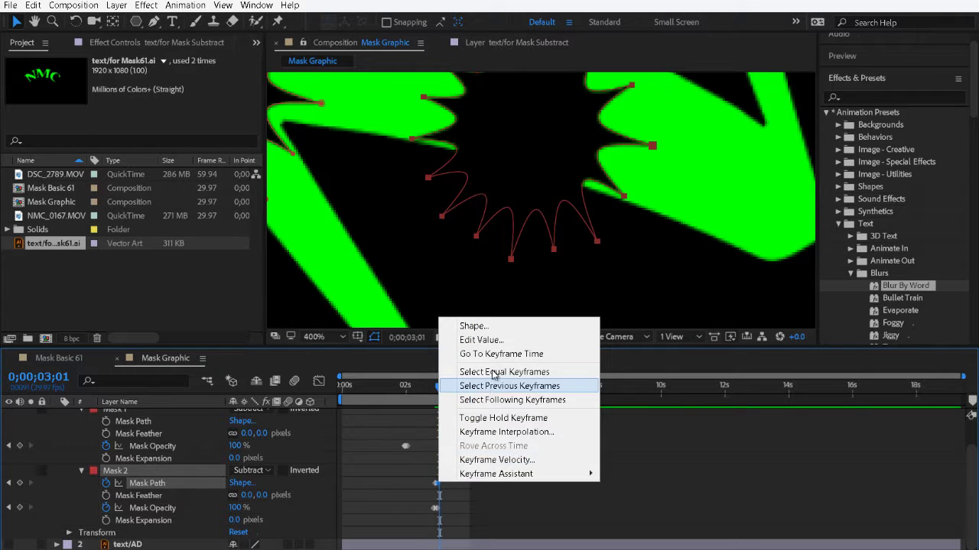
left_click(498, 417)
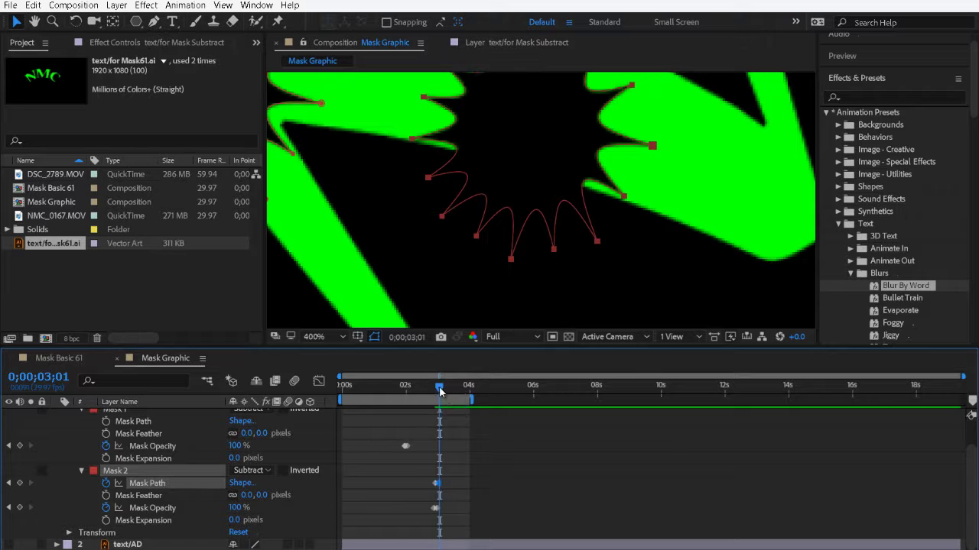
mouse_move(440, 391)
left_mouse_down()
mouse_move(463, 388)
mouse_move(440, 398)
mouse_move(432, 388)
mouse_move(459, 394)
left_mouse_up()
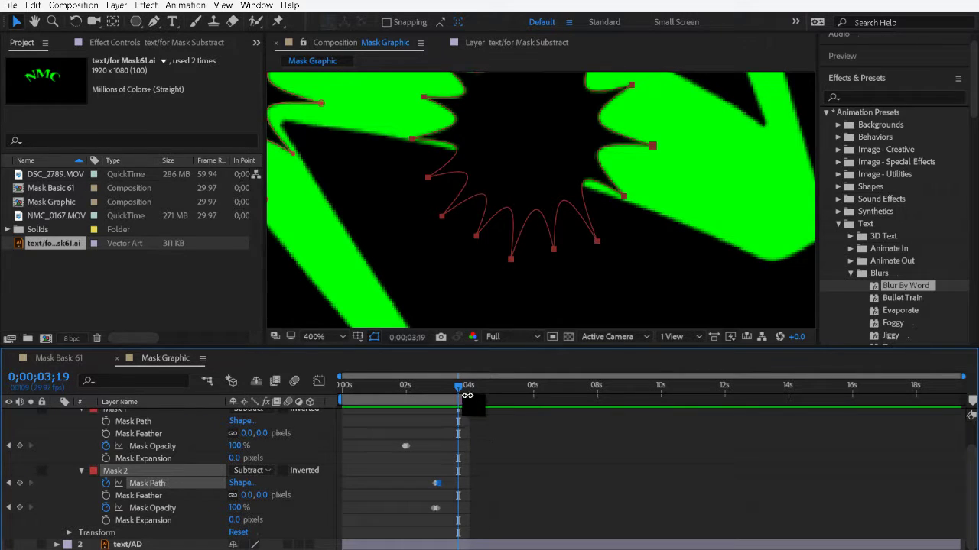
key("Home")
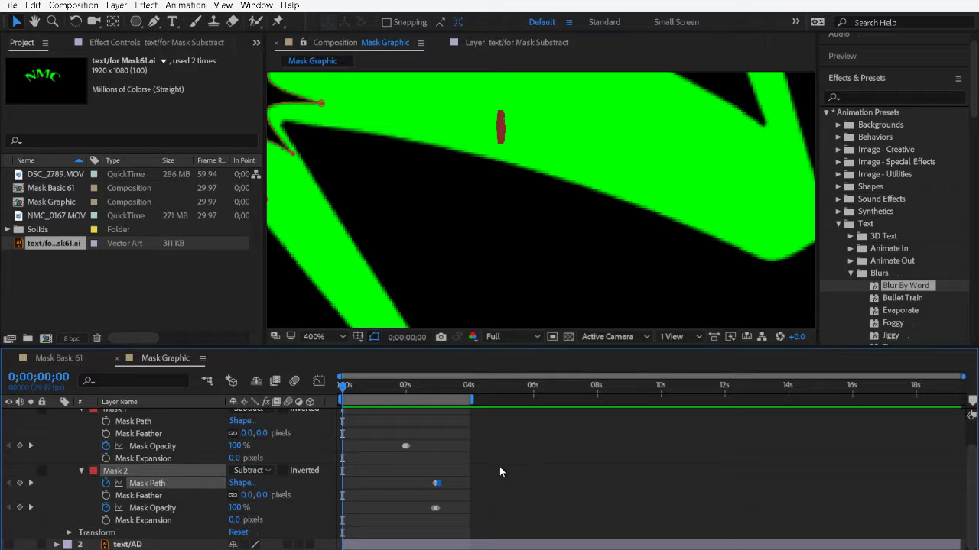
Step: Add a Mask Path keyframe to Mask 1 at 0;00;01;28
scroll(494, 241, "down", 6)
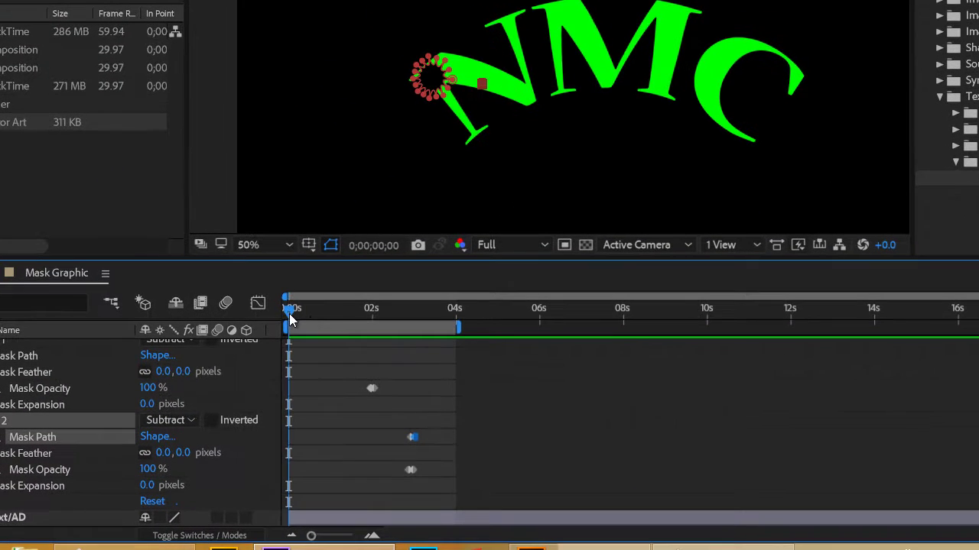
left_click_drag(343, 389, 373, 396)
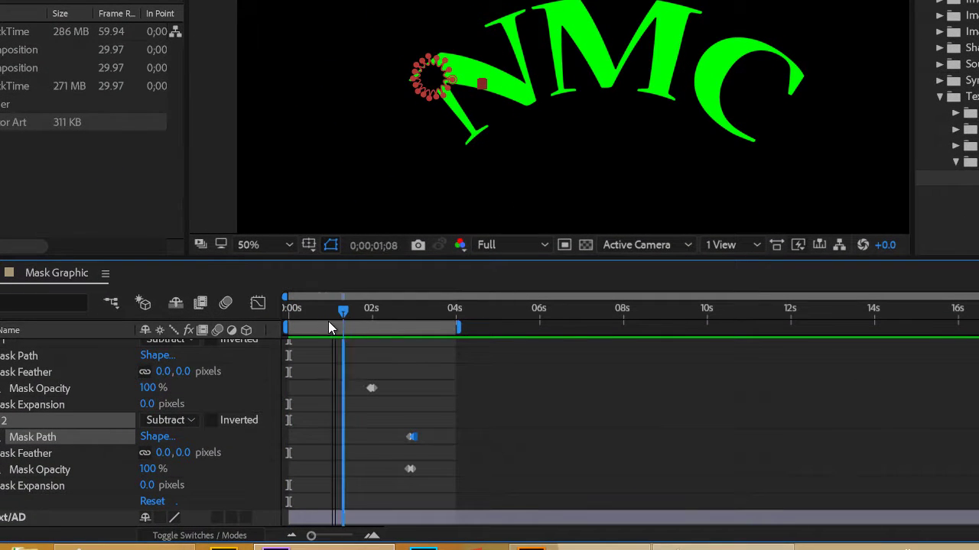
left_click_drag(328, 321, 371, 327)
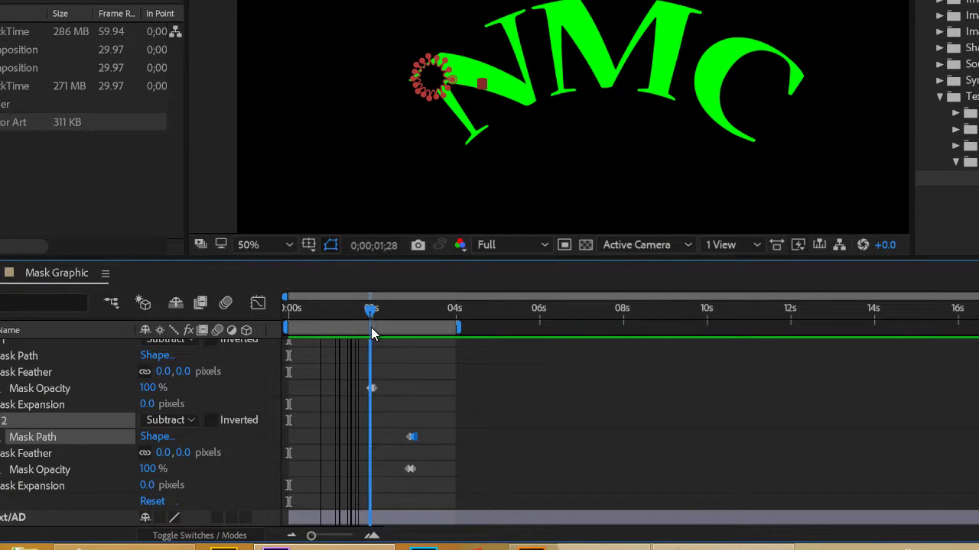
left_click(2, 356)
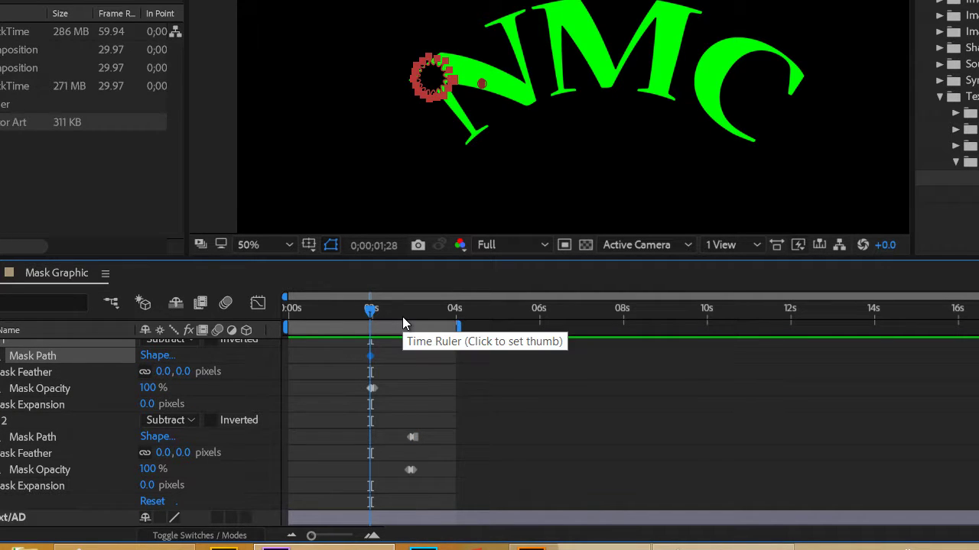
Step: Replace Mask 1's Mask Path keyframe with copies of Mask 2's Mask Path keyframes, starting at 0;00;02;01
key("Page_Down")
key("Page_Down")
key("Page_Down")
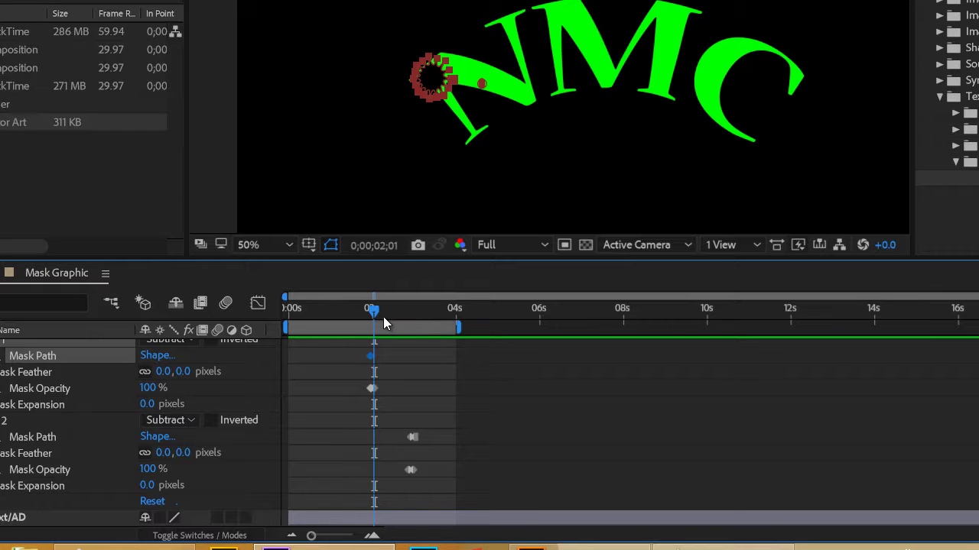
left_click(413, 438)
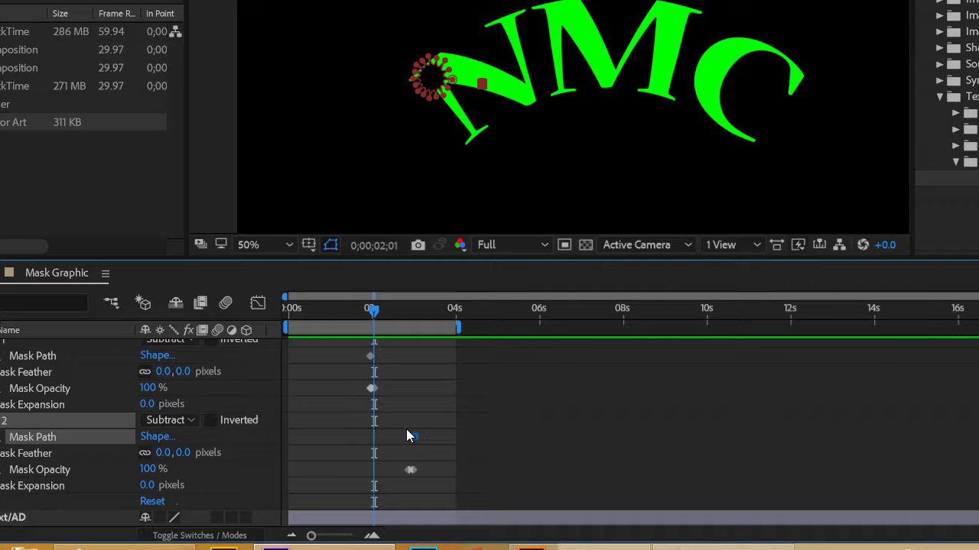
left_click(51, 354)
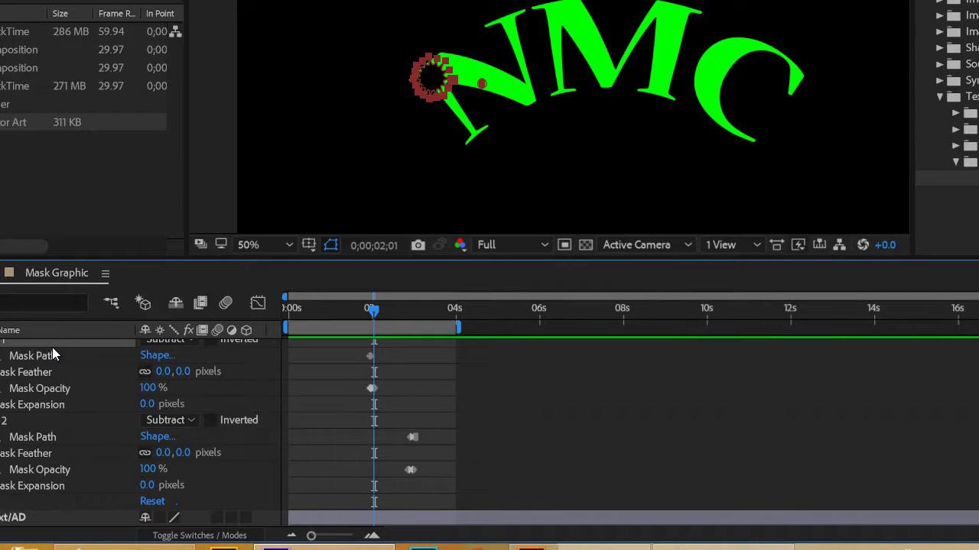
left_click(371, 357)
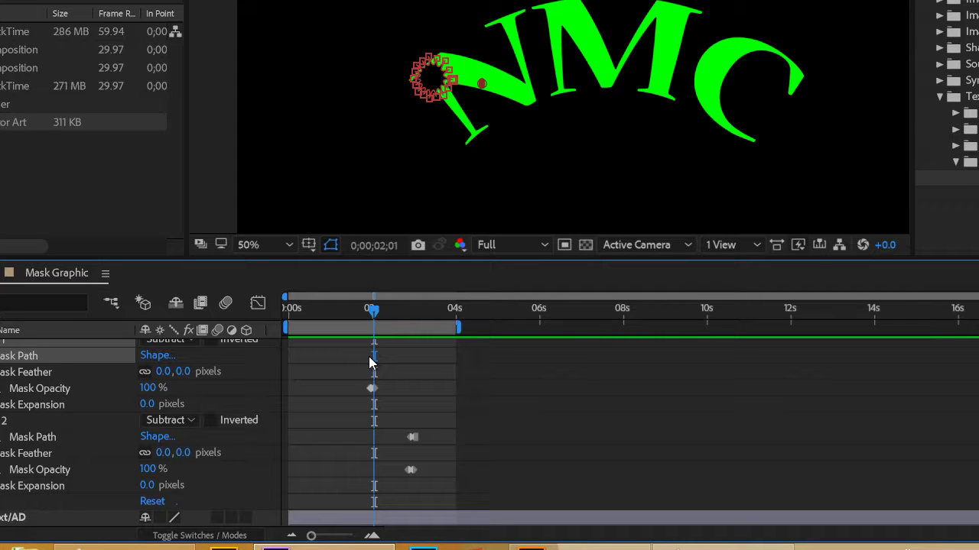
left_click(374, 356)
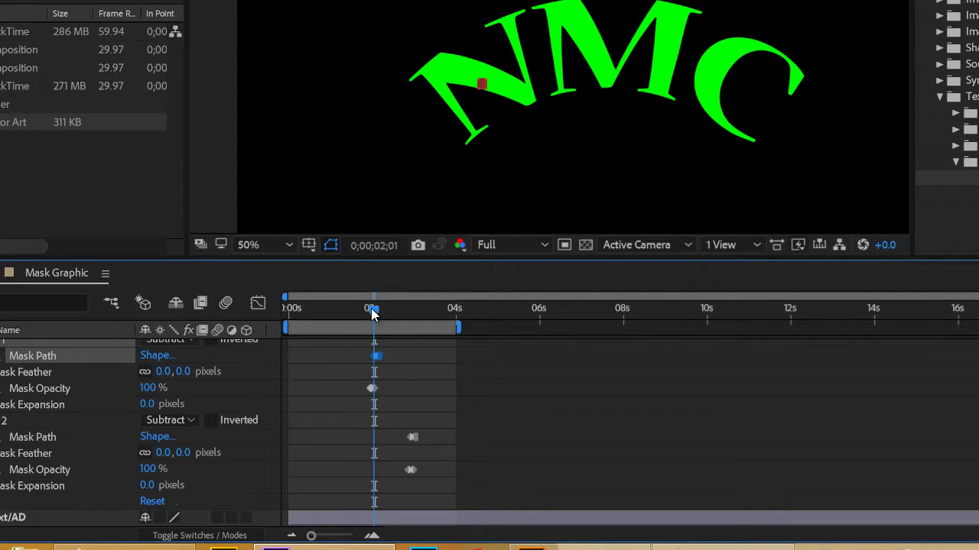
Step: Move Mask 1's path back onto the upper-left end of the N at 0;00;02;11
left_click_drag(372, 314, 388, 329)
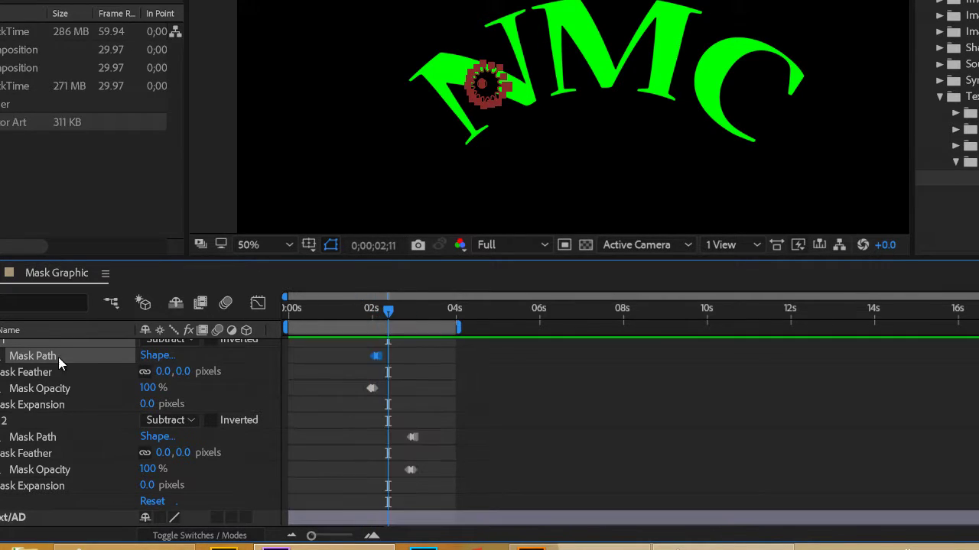
scroll(65, 350, "up", 2)
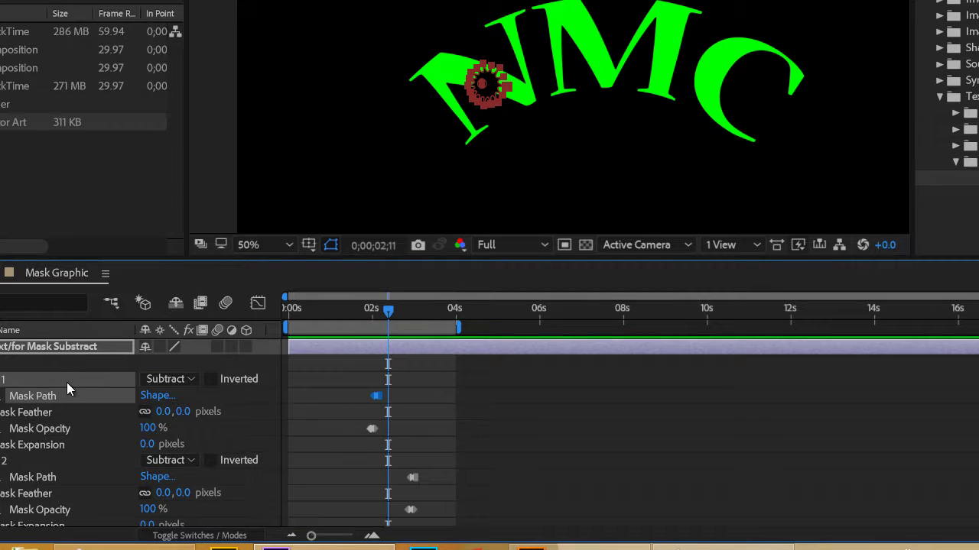
double_click(496, 96)
left_click_drag(495, 97, 443, 91)
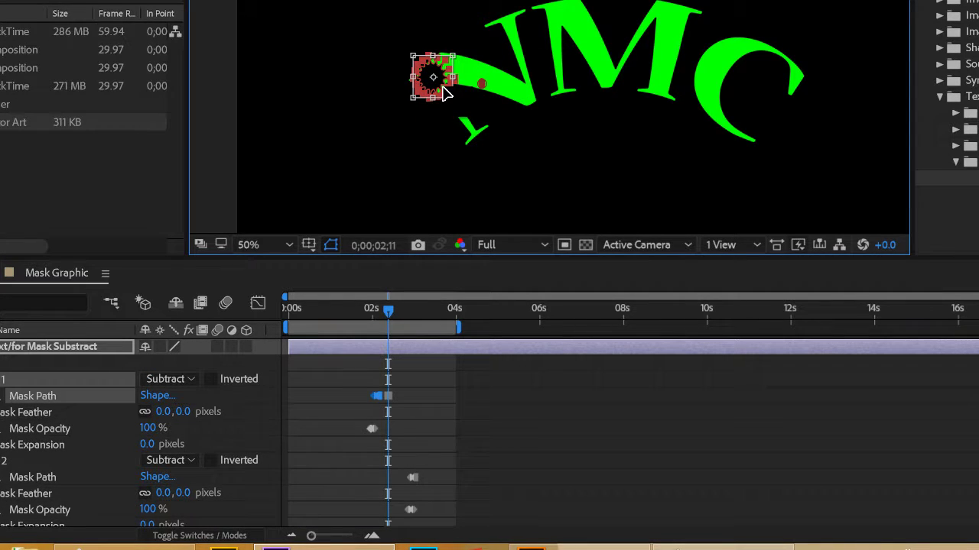
Step: Check the timing of both masks' keyframes and cutouts up to 0;00;03;10
left_click_drag(404, 311, 428, 329)
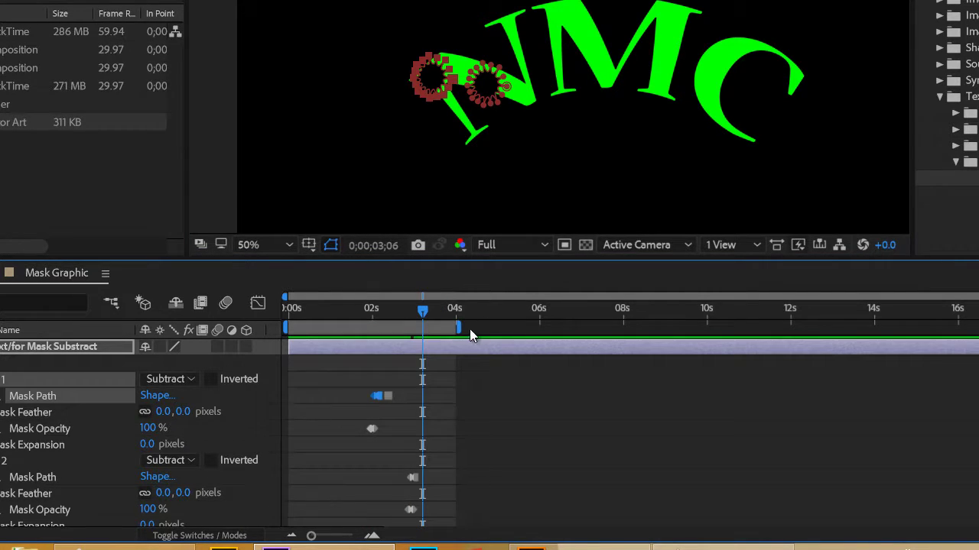
left_click(372, 429)
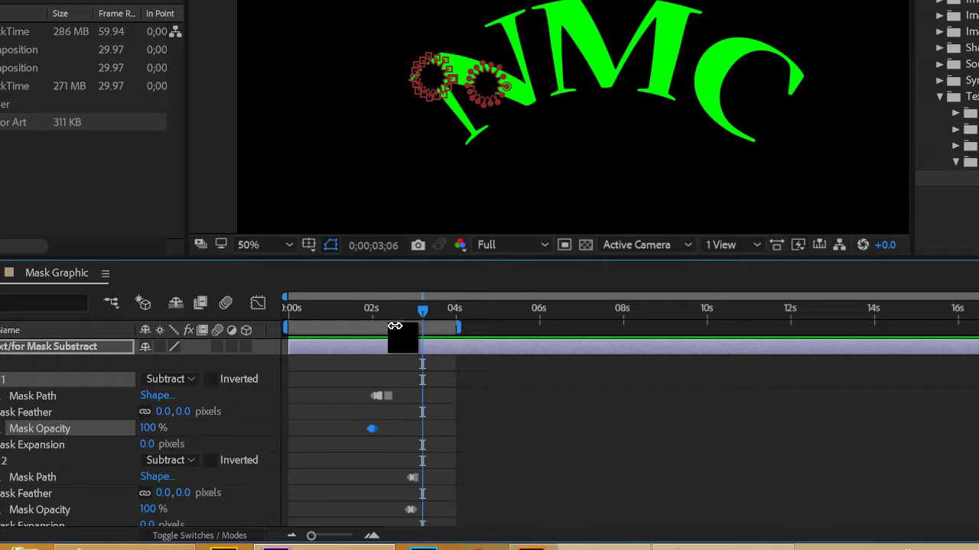
mouse_move(423, 313)
left_mouse_down()
mouse_move(362, 321)
mouse_move(429, 317)
left_mouse_up()
scroll(337, 483, "down", 1)
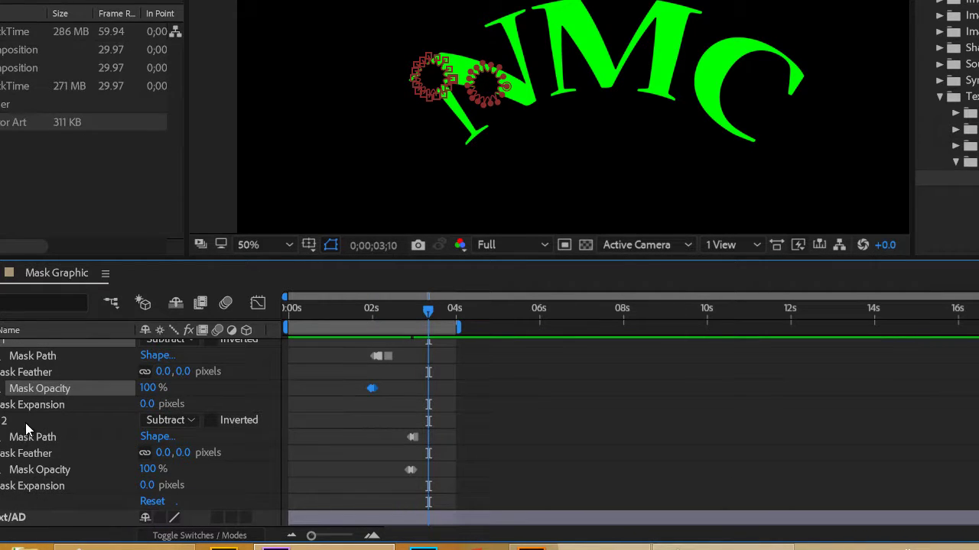
Step: Change Mask 2's mask color to a brighter red, DE0909
left_click(93, 474)
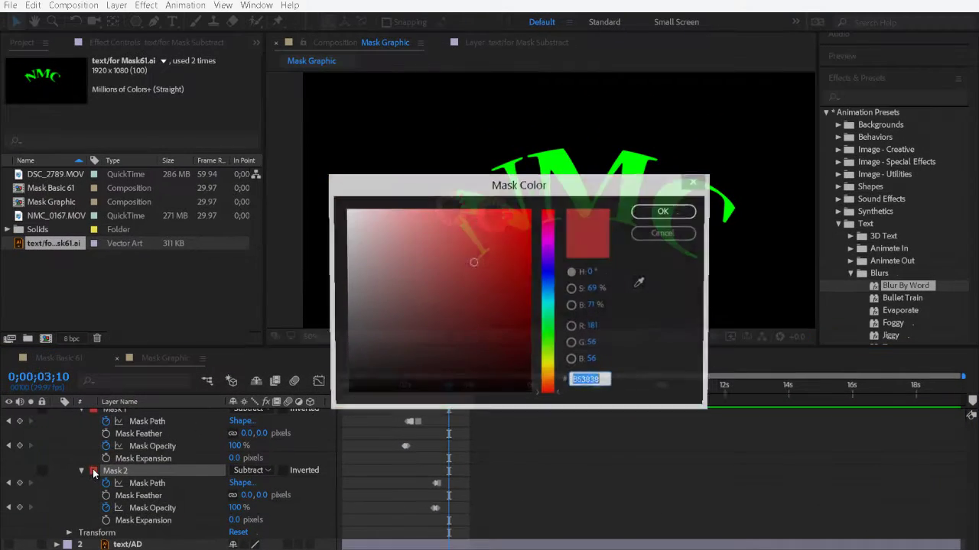
left_click(517, 260)
left_click_drag(517, 260, 529, 216)
left_click(663, 211)
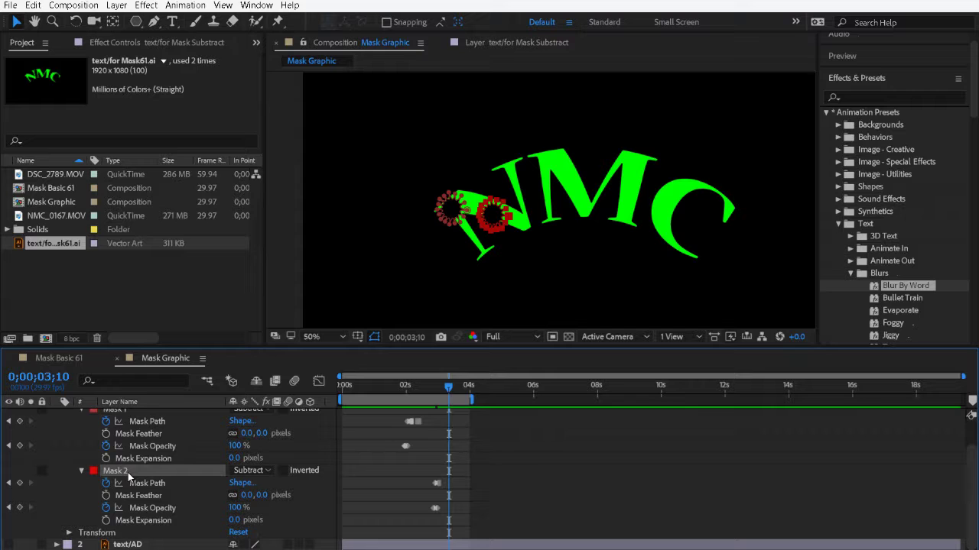
Step: Duplicate Mask 2, expand the copy's properties, and move its path onto the M's upper-left serif at 0;00;03;10
key("ctrl+d")
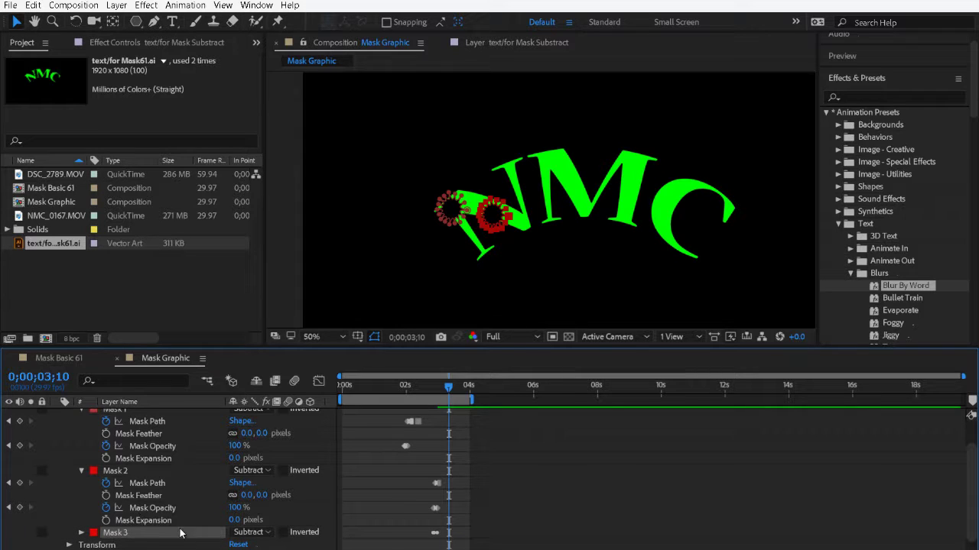
scroll(187, 506, "down", 1)
left_click(81, 520)
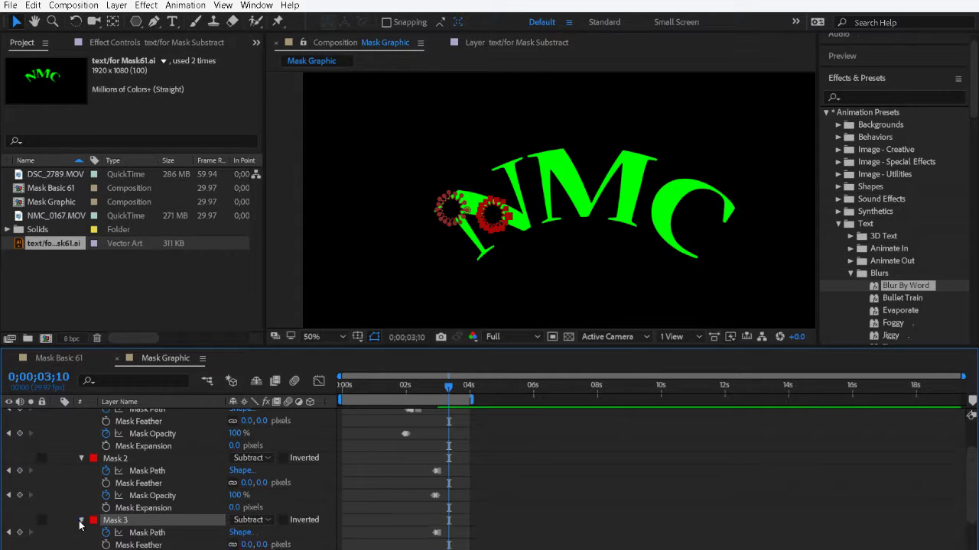
scroll(83, 526, "down", 2)
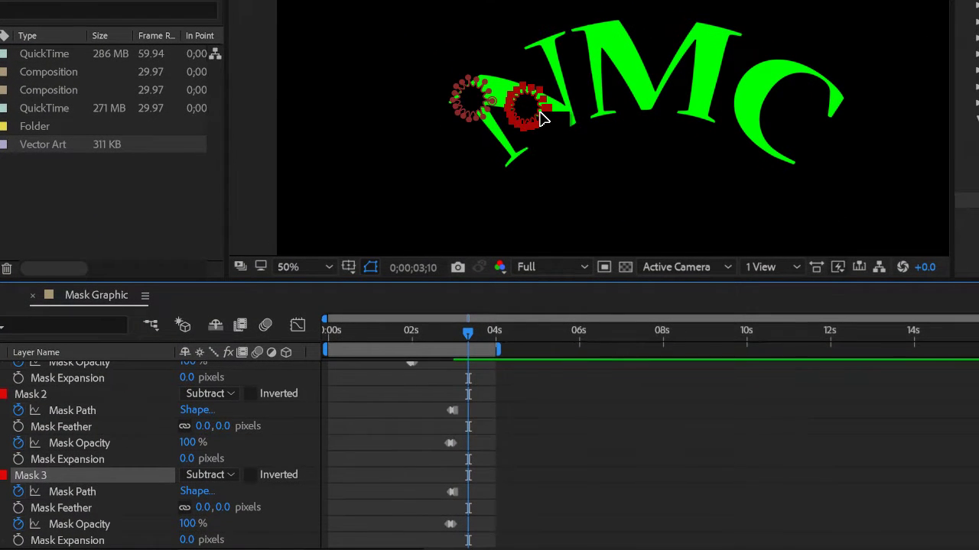
left_click_drag(548, 114, 613, 54)
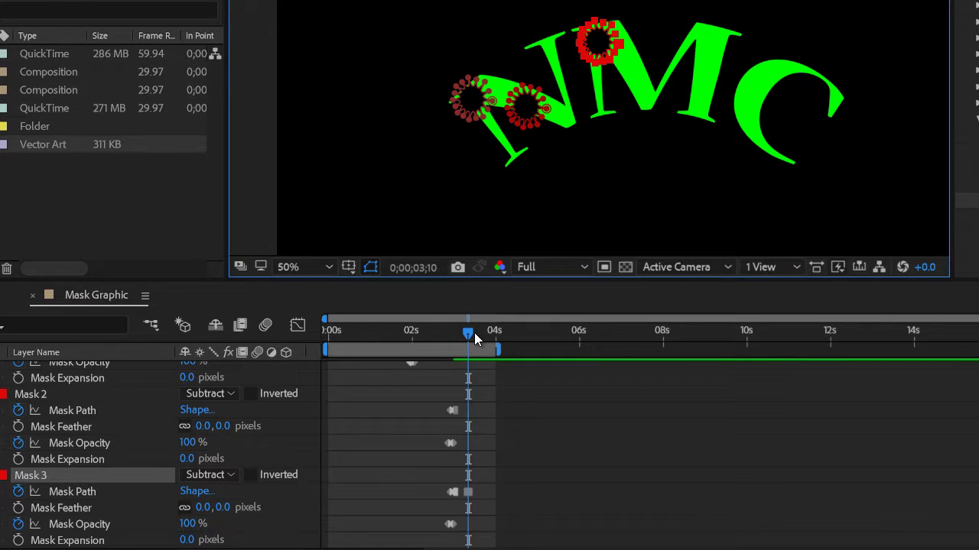
Step: With the time at 0;00;03;22, select Mask 3's Mask Path keyframes and extend the work area's end past 5 seconds
mouse_move(474, 335)
left_mouse_down()
mouse_move(423, 342)
mouse_move(489, 338)
left_mouse_up()
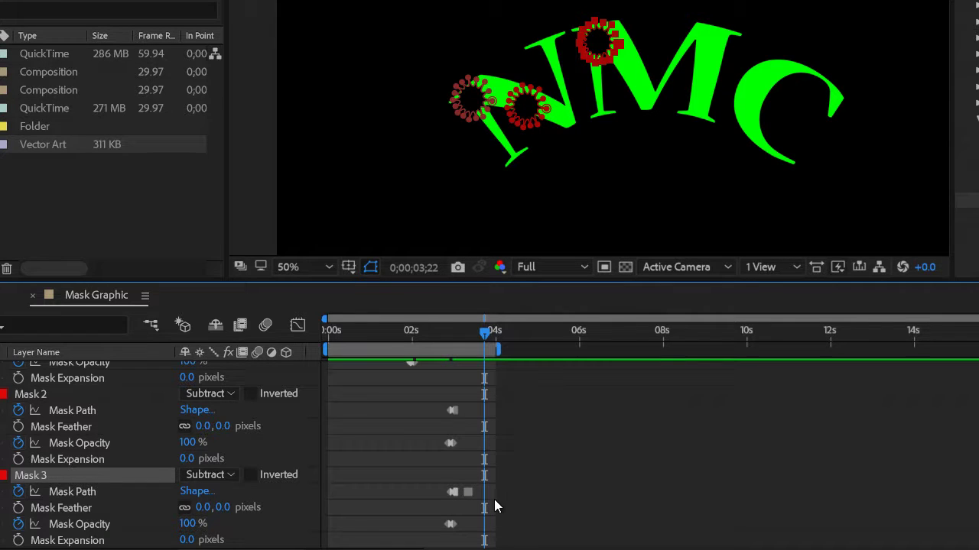
left_click_drag(494, 498, 435, 493)
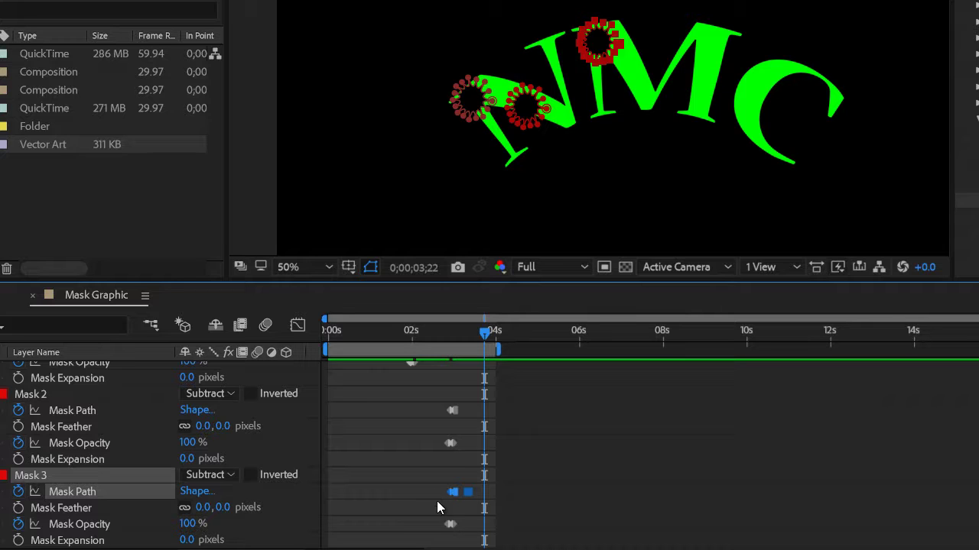
left_click_drag(499, 350, 560, 349)
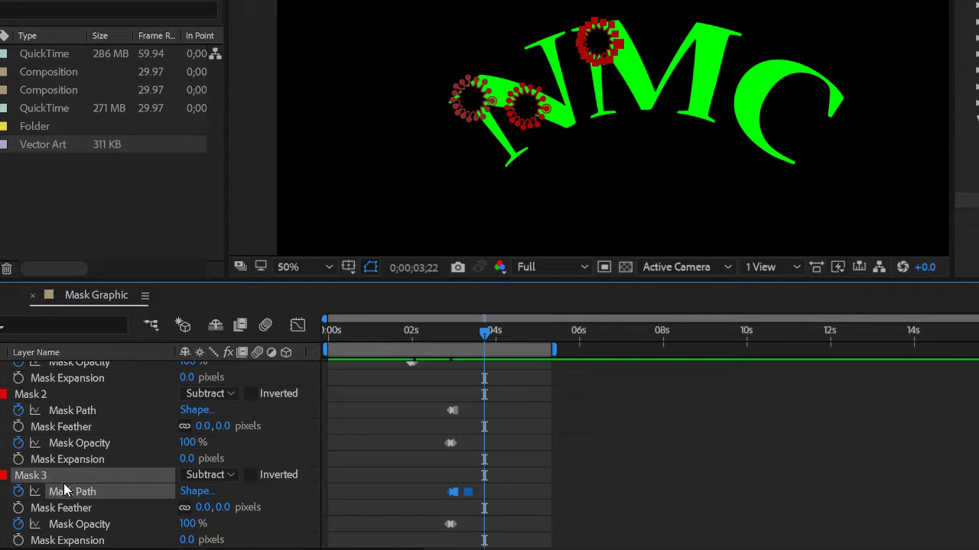
Step: Change Mask 3's mask color to blue, 1546E7
left_click(4, 476)
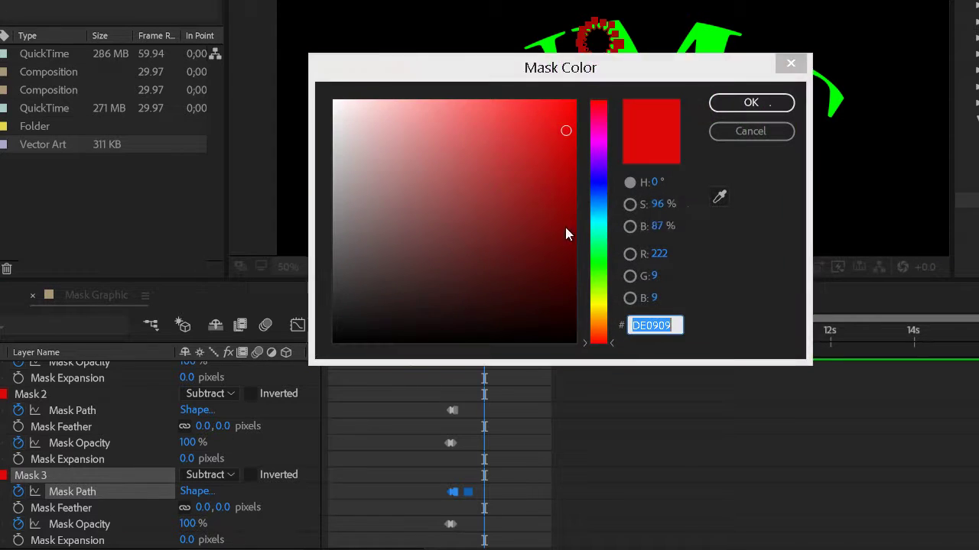
left_click(594, 191)
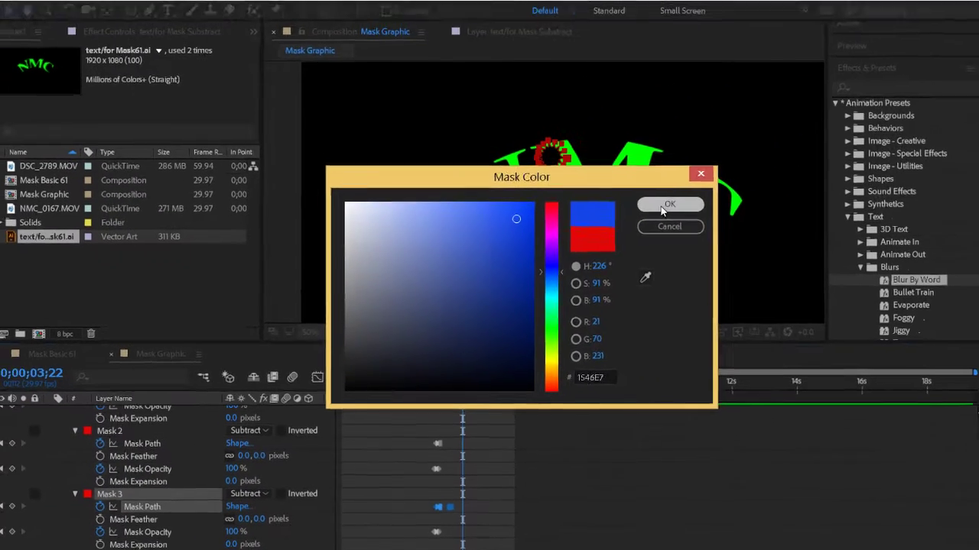
left_click(712, 150)
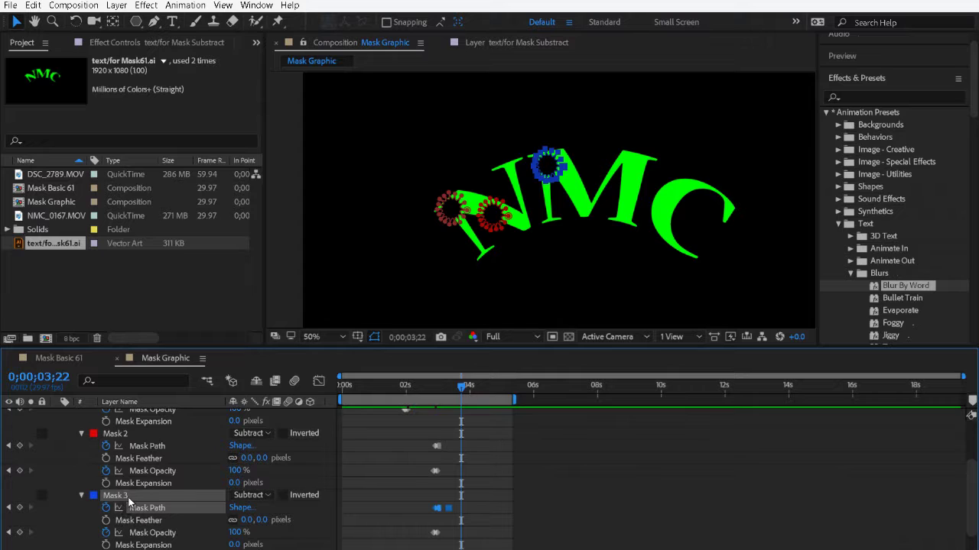
Step: Duplicate Mask 3 and set the copy's mask color to magenta, F709D9
key("F2")
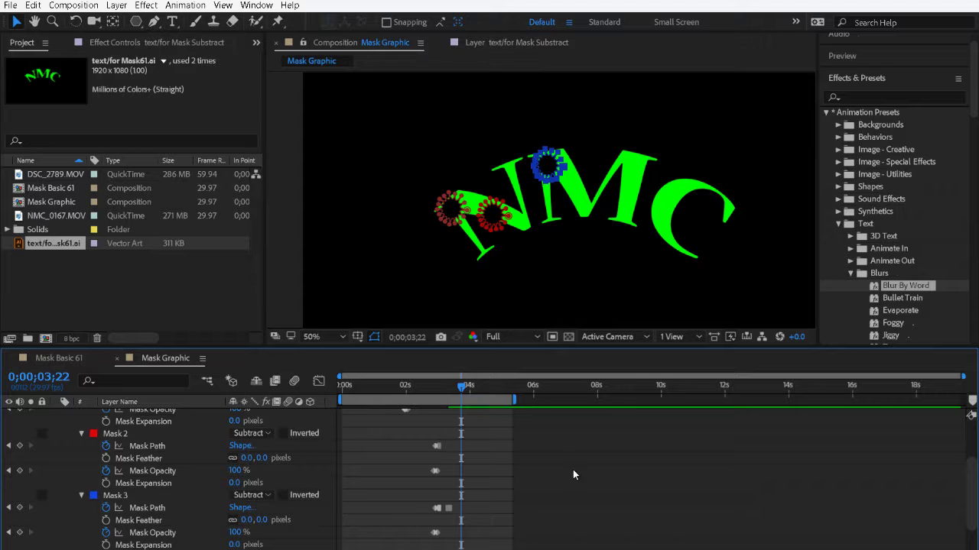
scroll(191, 525, "down", 3)
left_click(115, 520)
left_click(93, 520)
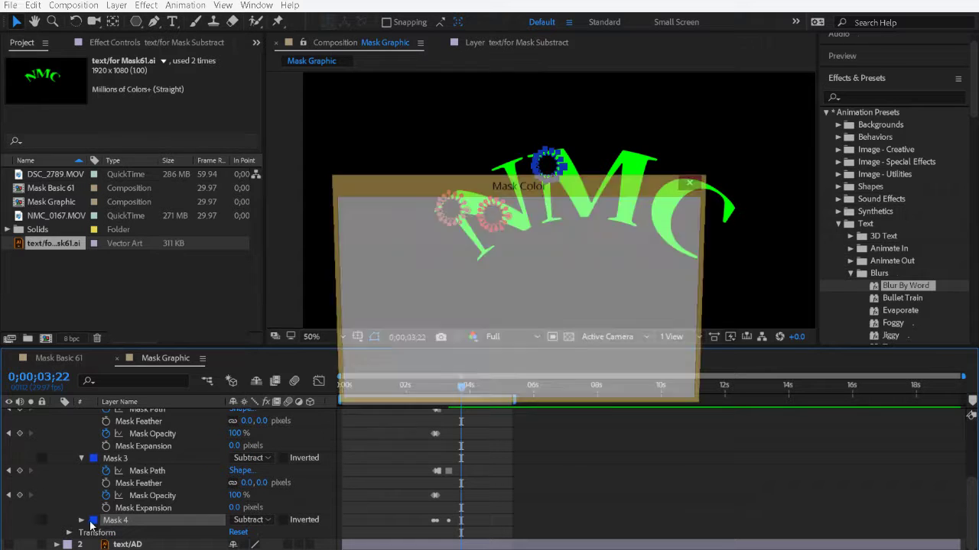
left_click(544, 233)
left_click_drag(542, 228, 552, 218)
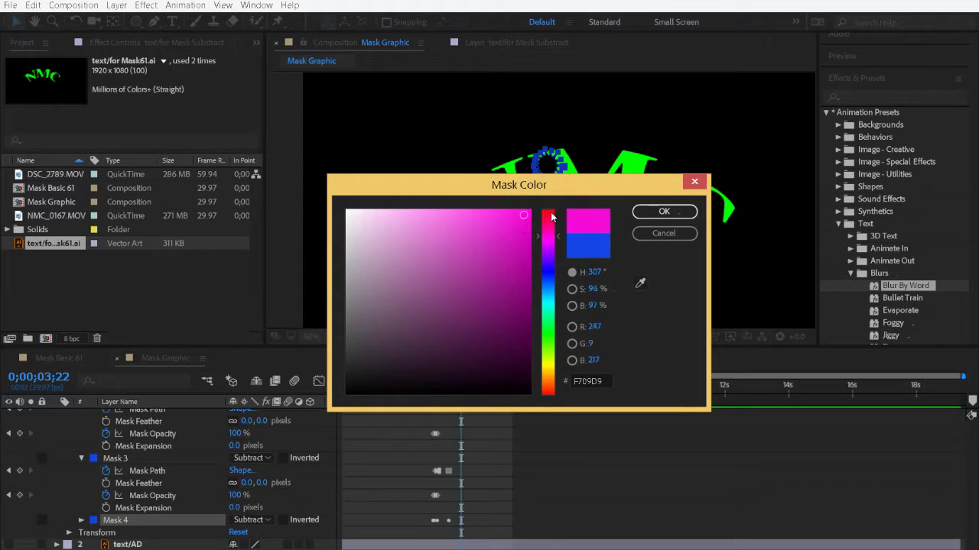
left_click(682, 212)
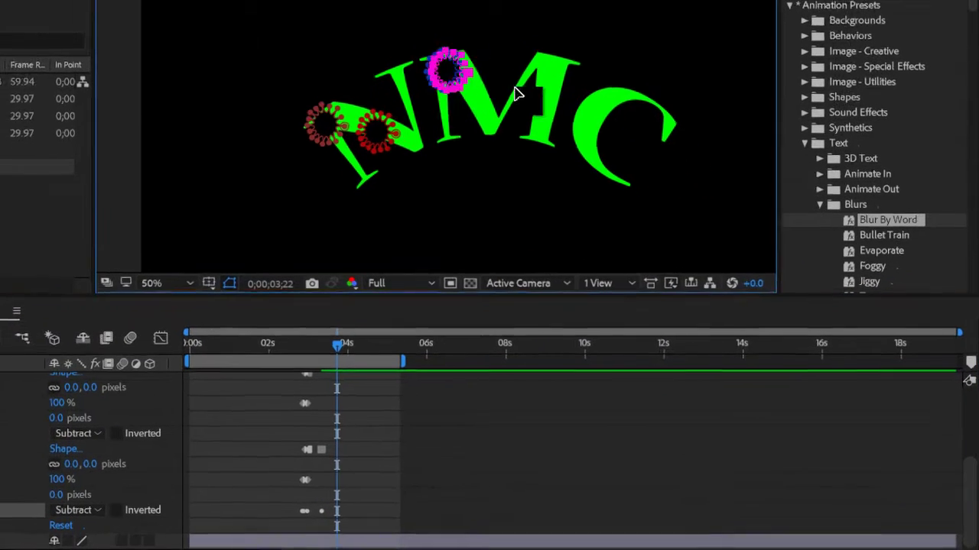
Step: Move the magenta Mask 4 path onto the C's upper-left curve at 0;00;03;22, and scrub the timeline to check the animation
left_click_drag(555, 176, 680, 206)
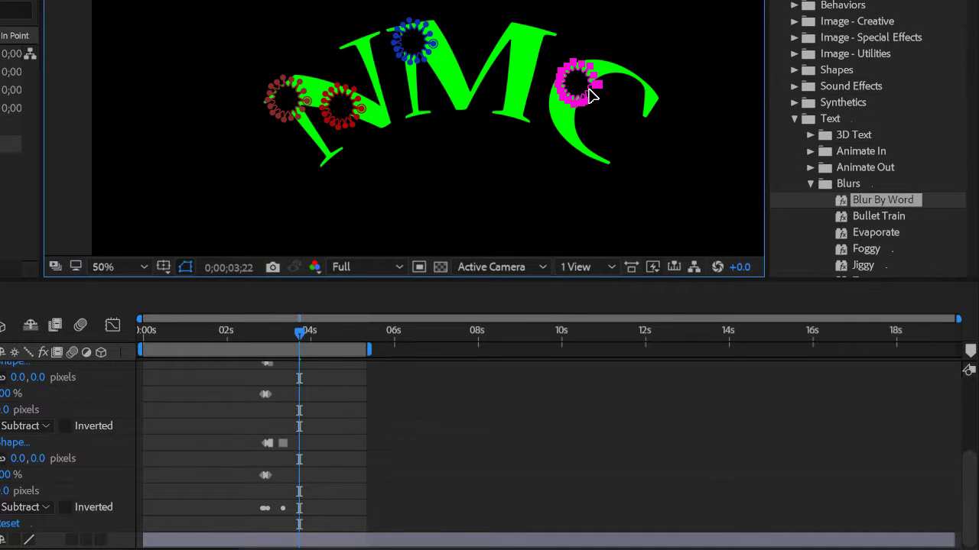
left_click_drag(590, 95, 592, 95)
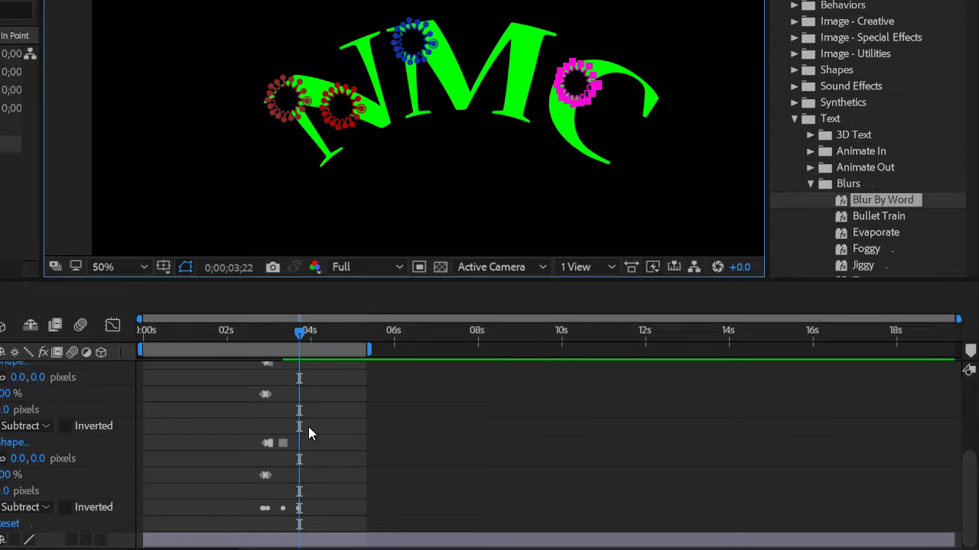
left_click_drag(305, 333, 321, 366)
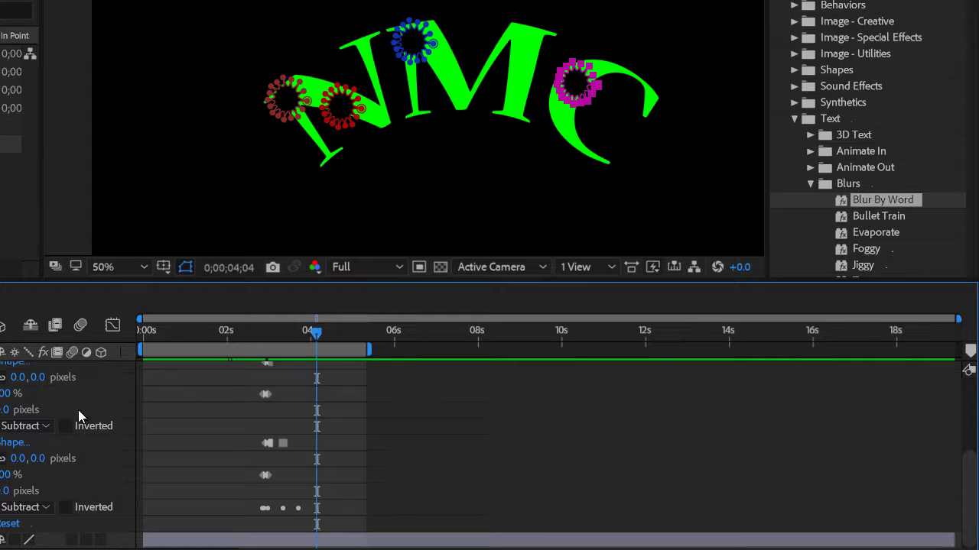
left_click_drag(317, 333, 292, 327)
scroll(272, 397, "down", 5)
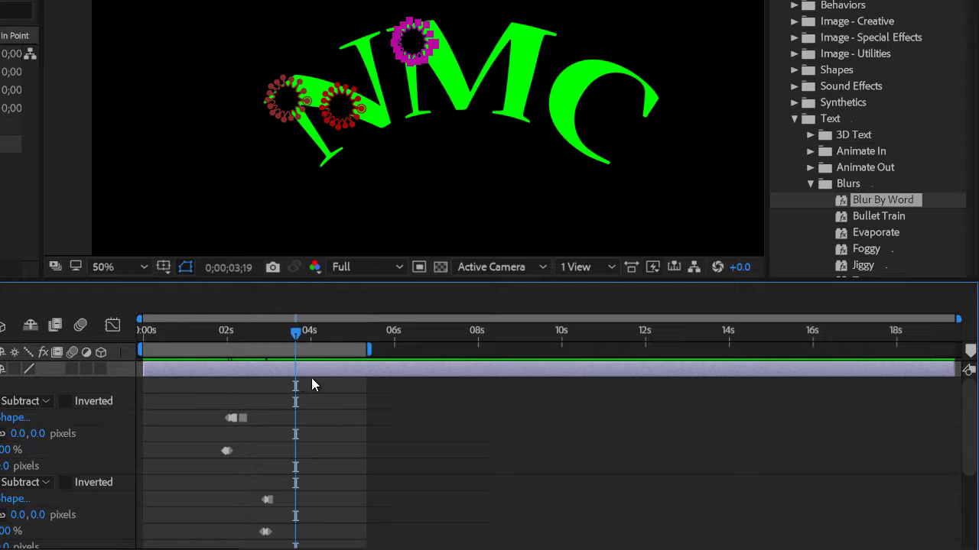
Step: Delete the Mask Opacity keyframes of Mask 2 and Mask 3, keeping their Mask Path keyframes
mouse_move(296, 331)
left_mouse_down()
mouse_move(256, 340)
mouse_move(310, 346)
mouse_move(297, 348)
left_mouse_up()
left_click_drag(371, 371, 333, 369)
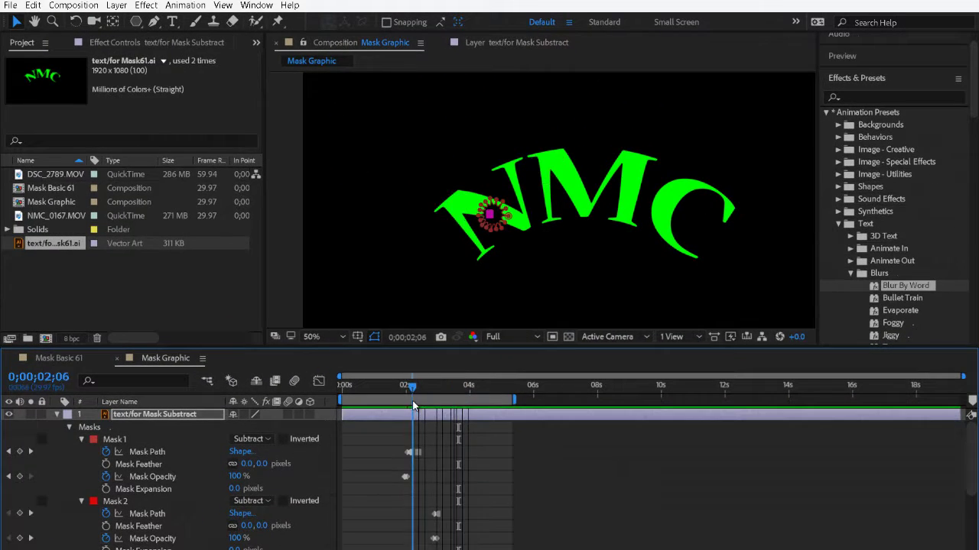
left_click_drag(431, 397, 435, 399)
scroll(476, 451, "down", 3)
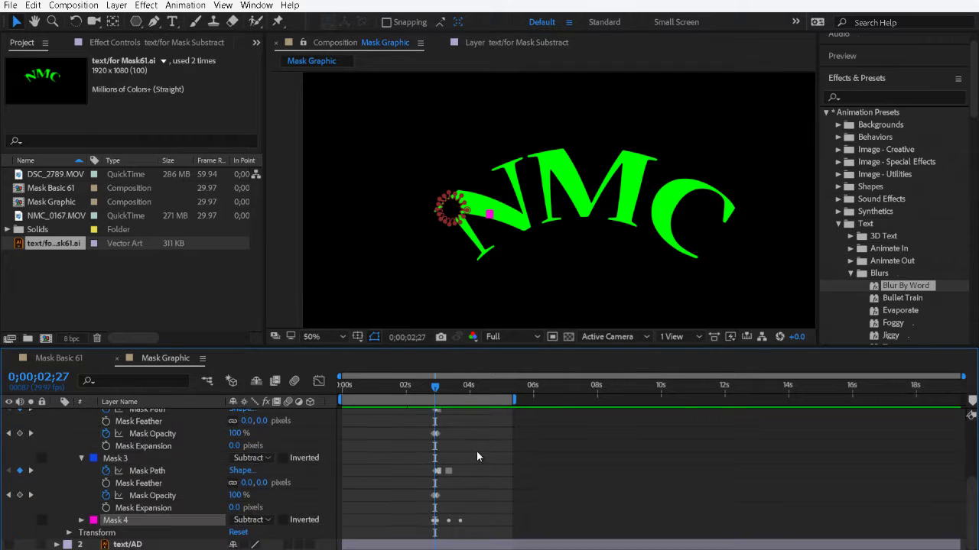
left_click_drag(471, 466, 411, 472)
left_click_drag(464, 543, 410, 539)
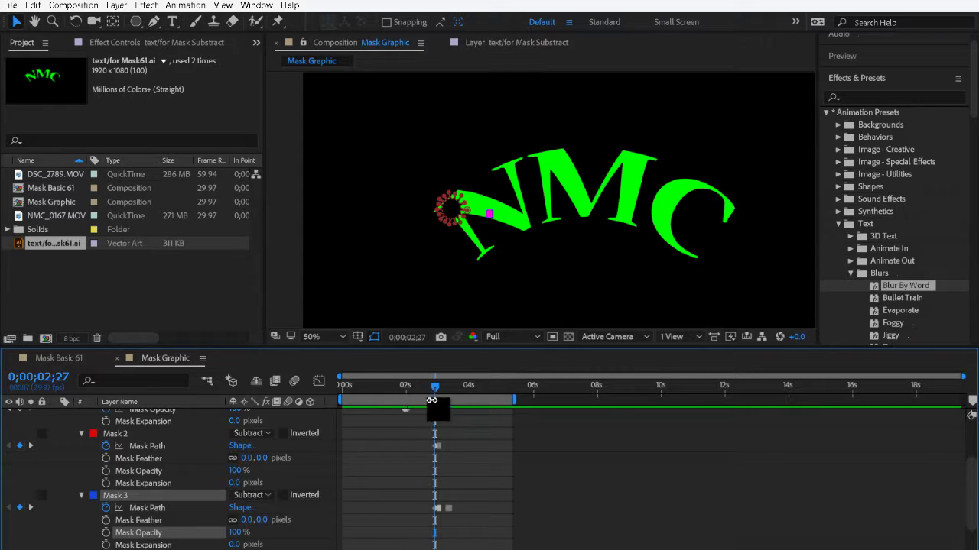
Step: Expand Mask 4's properties and delete its Mask Opacity keyframes, reviewing the cutouts up to 0;00;03;24
mouse_move(439, 387)
left_mouse_down()
mouse_move(402, 387)
mouse_move(453, 390)
left_mouse_up()
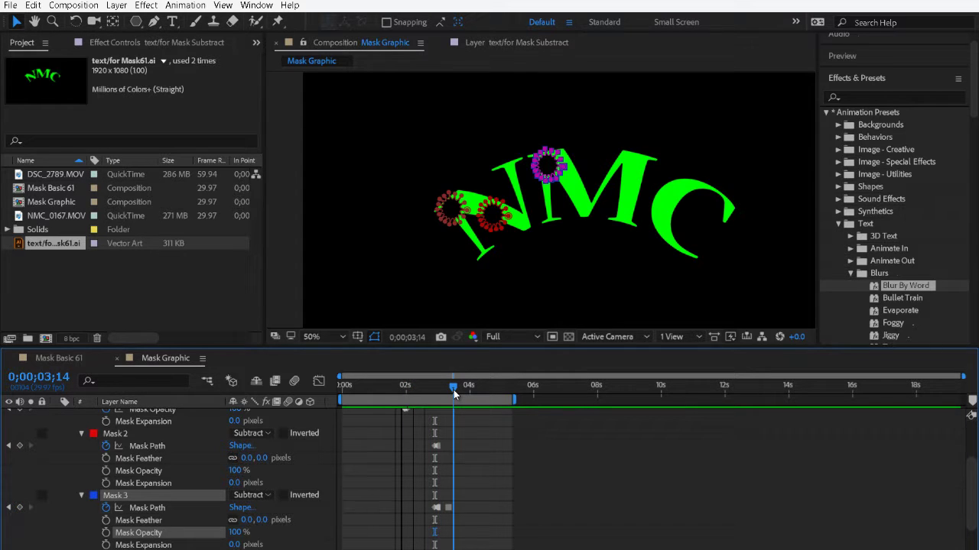
scroll(481, 532, "down", 2)
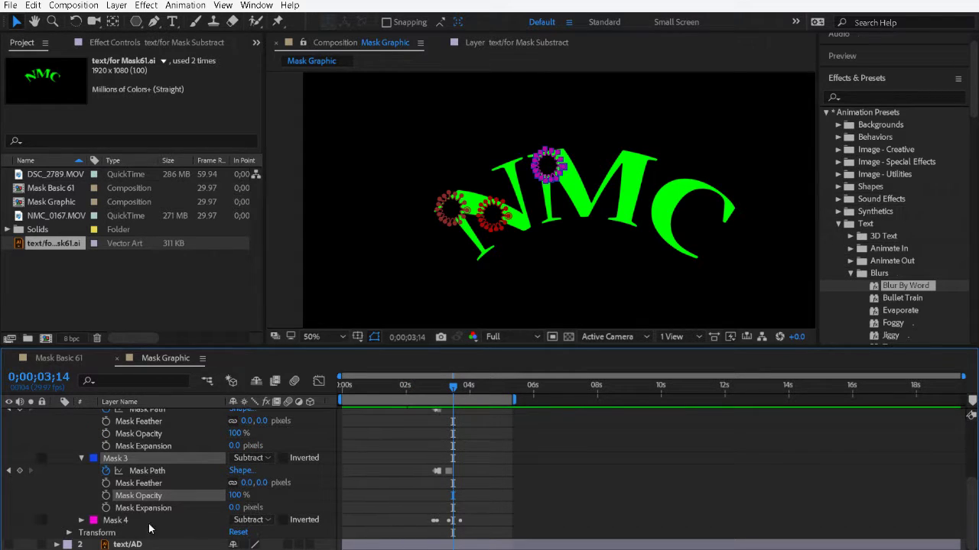
left_click(81, 521)
scroll(345, 528, "down", 1)
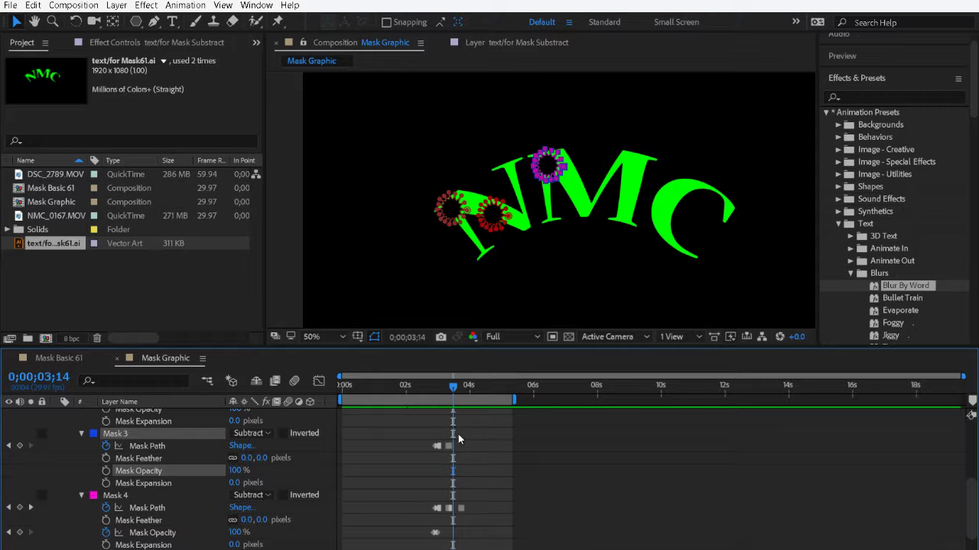
mouse_move(453, 387)
left_mouse_down()
mouse_move(471, 390)
mouse_move(444, 391)
mouse_move(463, 390)
left_mouse_up()
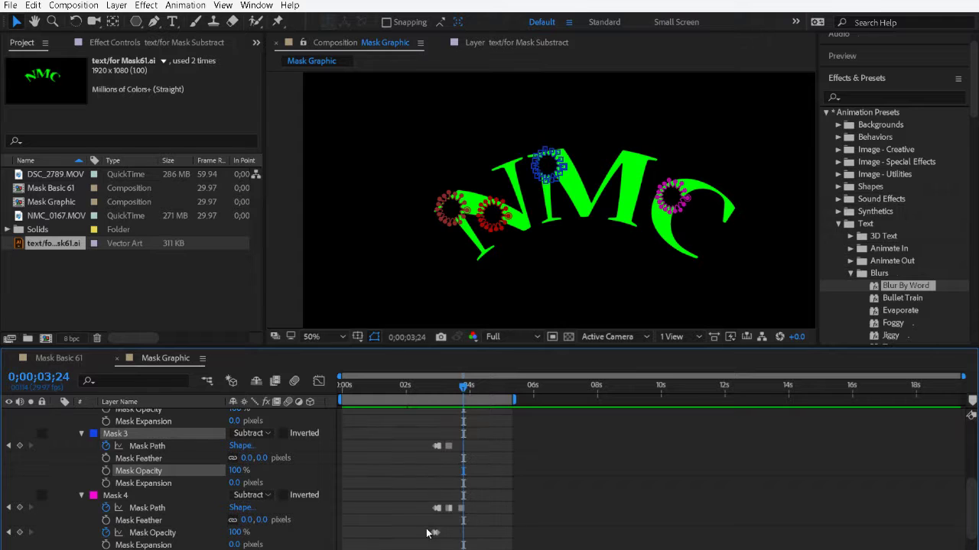
left_click(433, 533)
key("Delete")
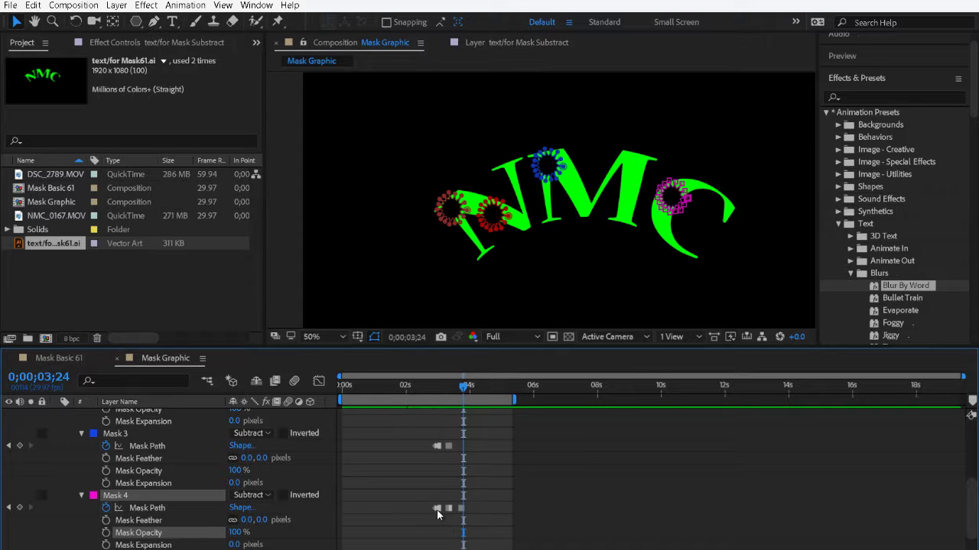
Step: Try deleting the earlier Mask Path keyframes of Mask 4 and Mask 3 and moving Mask 4's remaining keyframe slightly later
left_click(437, 509)
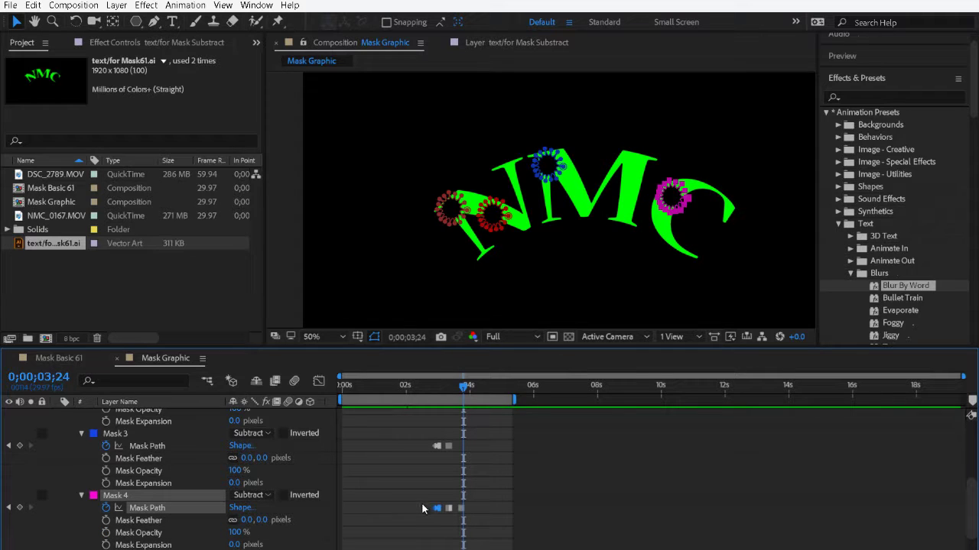
key("Delete")
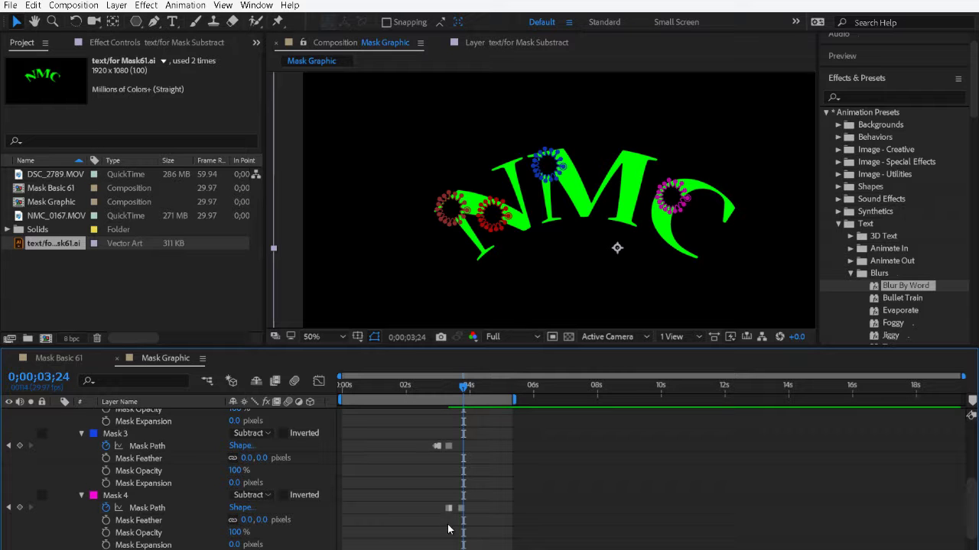
left_click(449, 509)
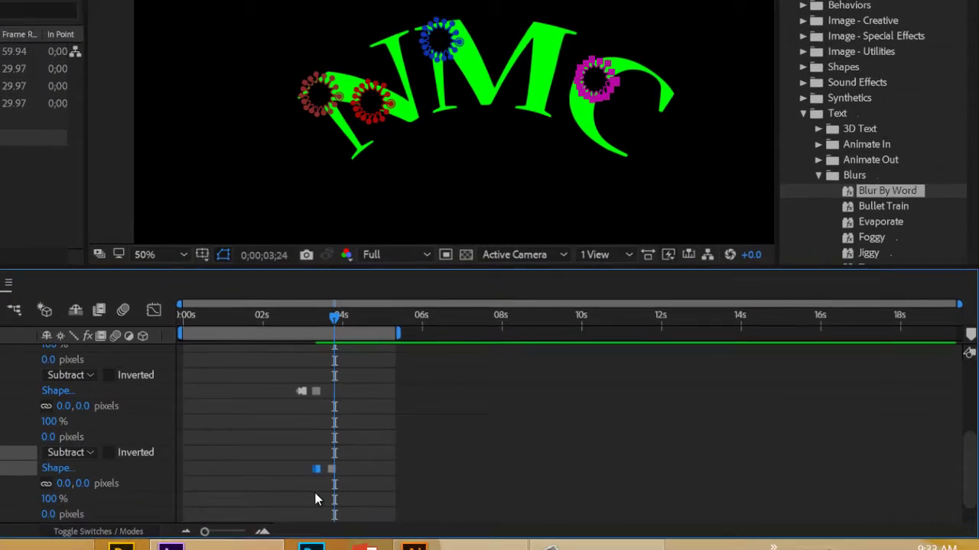
key("Delete")
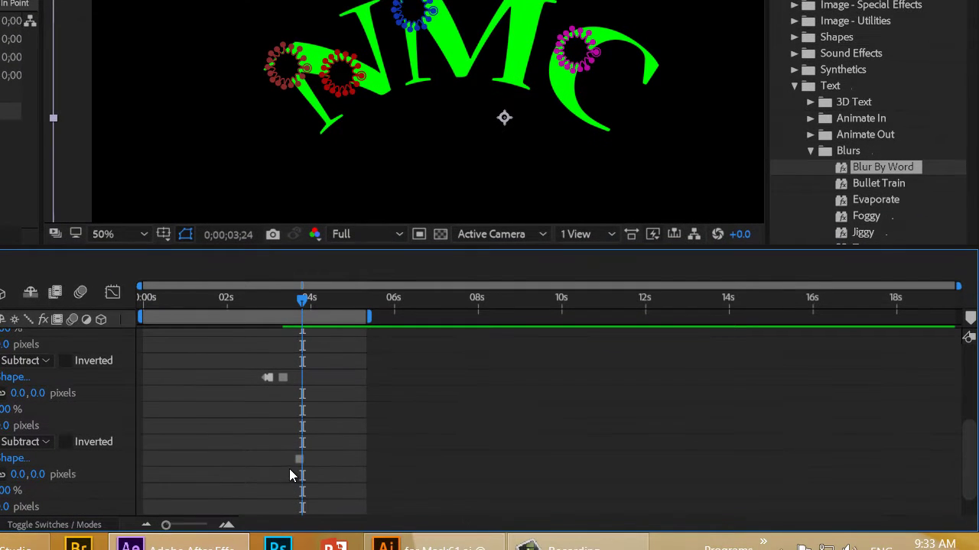
left_click(264, 377)
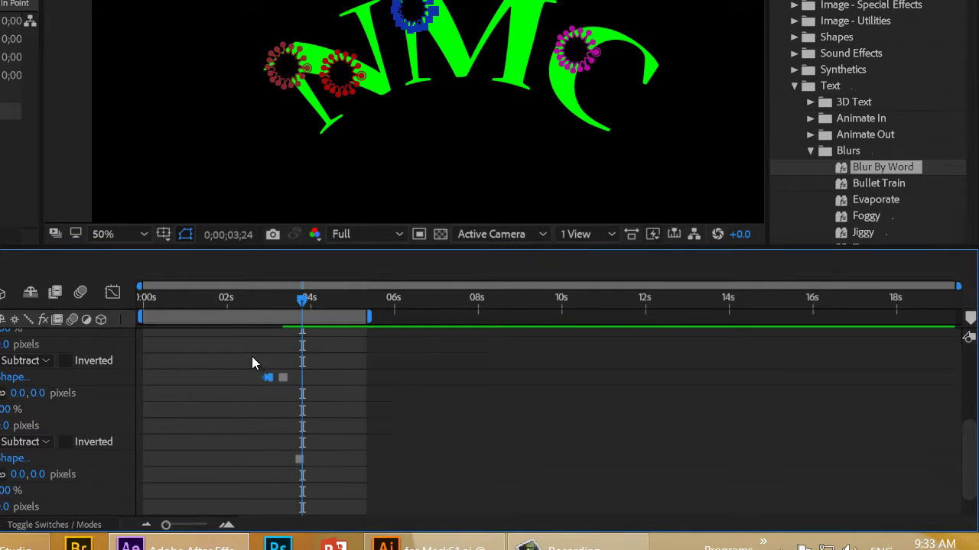
key("Delete")
left_click_drag(298, 459, 301, 460)
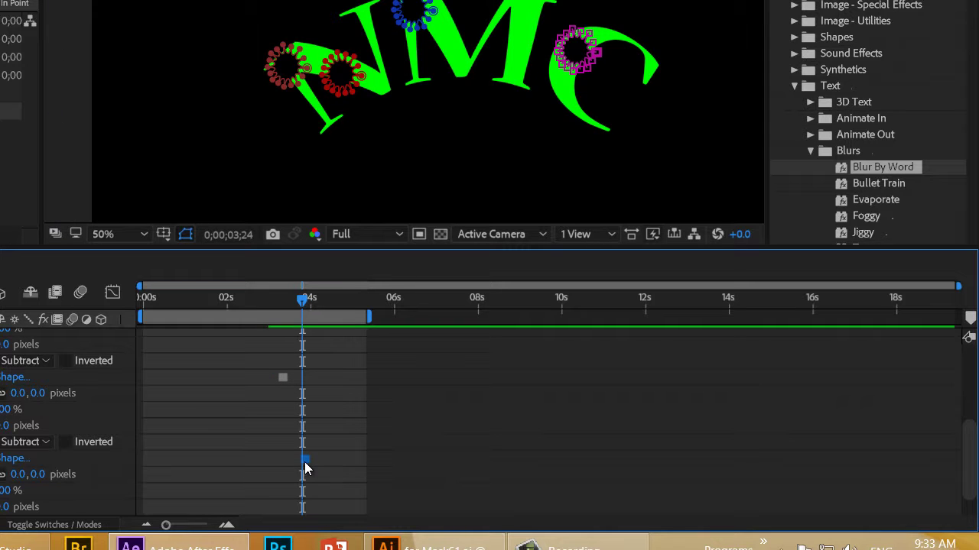
Step: Undo the Mask Path keyframe deletions on Mask 3 and Mask 4 while scrubbing through the animation
left_click_drag(303, 299, 359, 304)
key("j")
left_click_drag(301, 301, 246, 309)
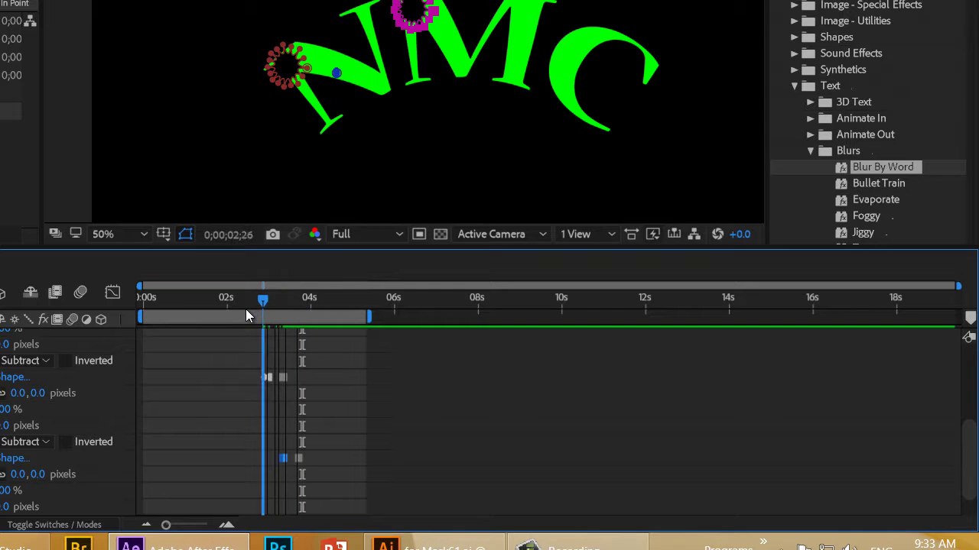
key("space")
left_click(186, 313)
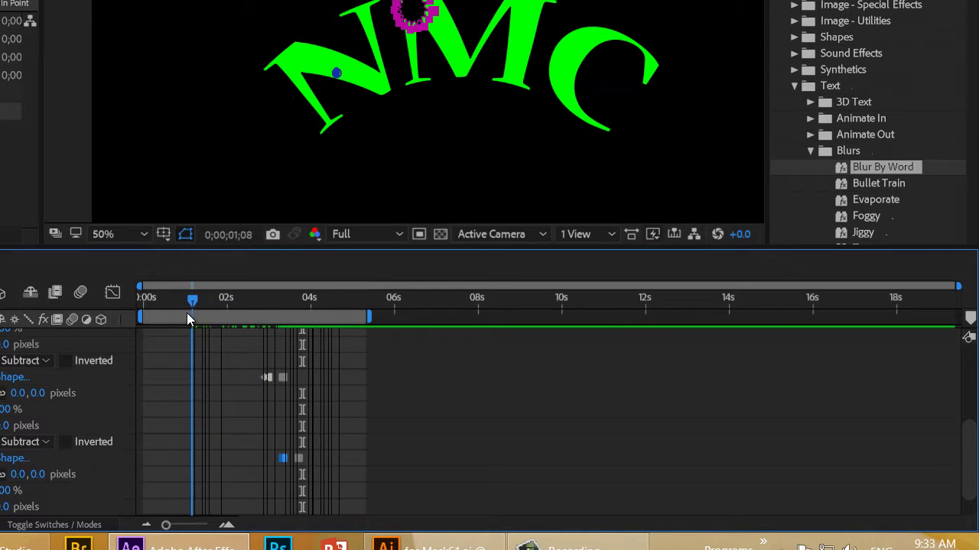
left_click_drag(187, 313, 315, 318)
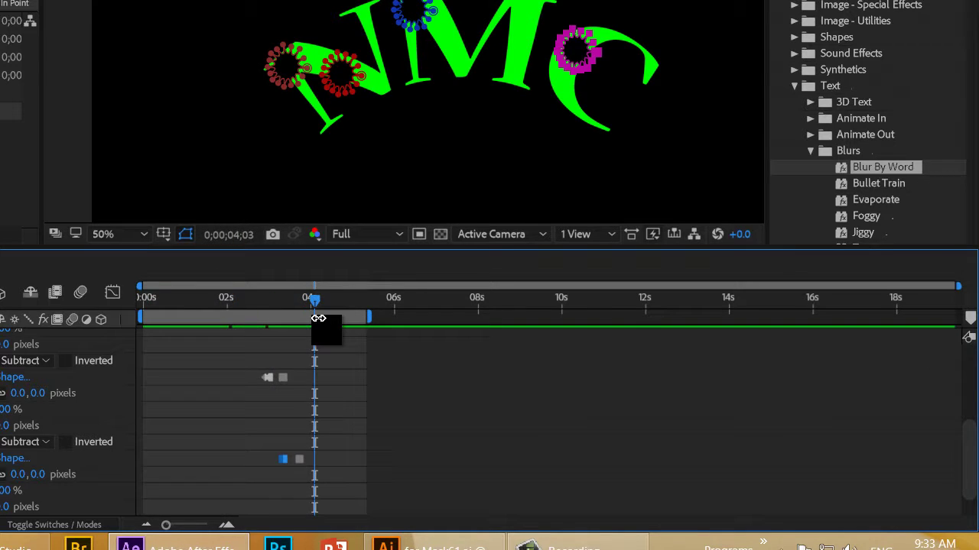
key("j")
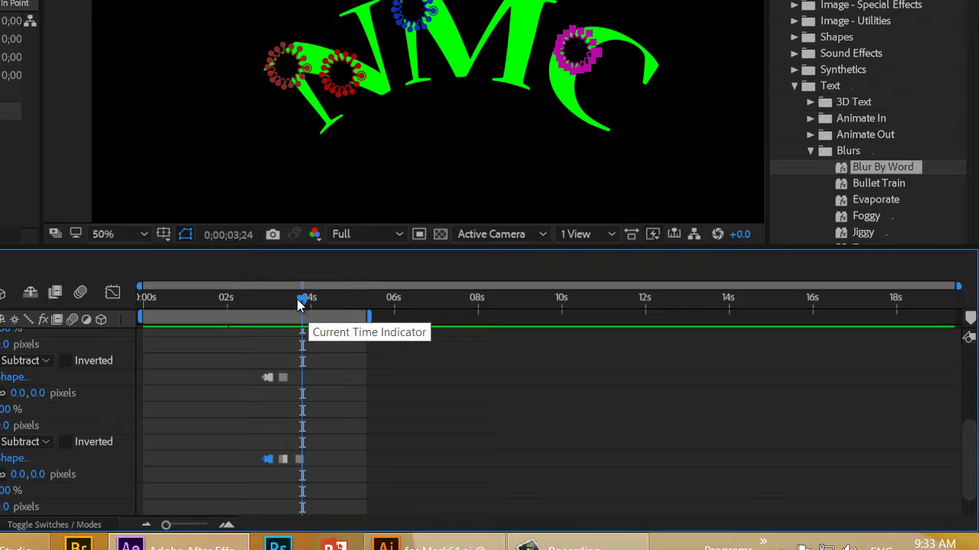
Step: Shift all of Mask 4's Mask Path keyframes about 9 frames later, and set the last one at about 0;00;03;26
mouse_move(300, 305)
left_mouse_down()
mouse_move(250, 305)
mouse_move(311, 299)
mouse_move(211, 308)
mouse_move(299, 300)
left_mouse_up()
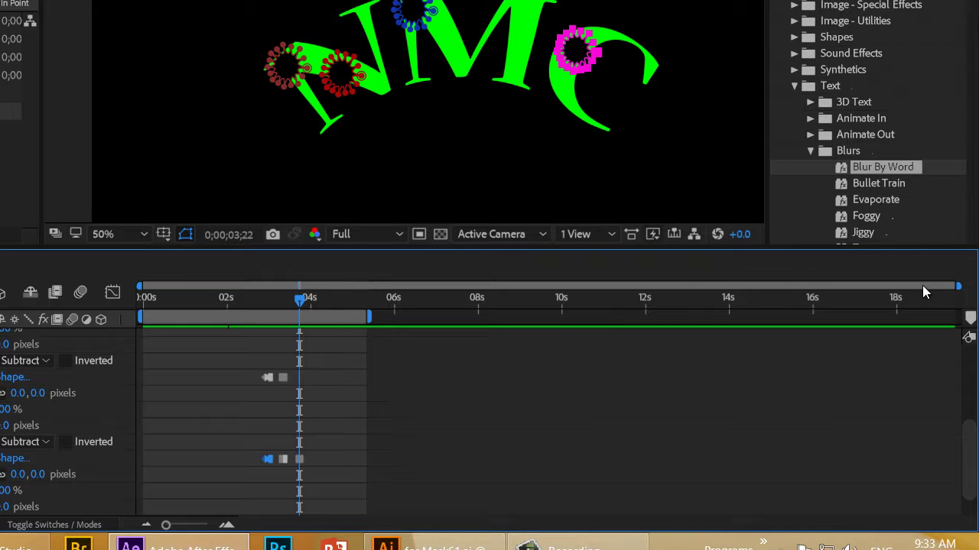
left_click_drag(955, 286, 368, 294)
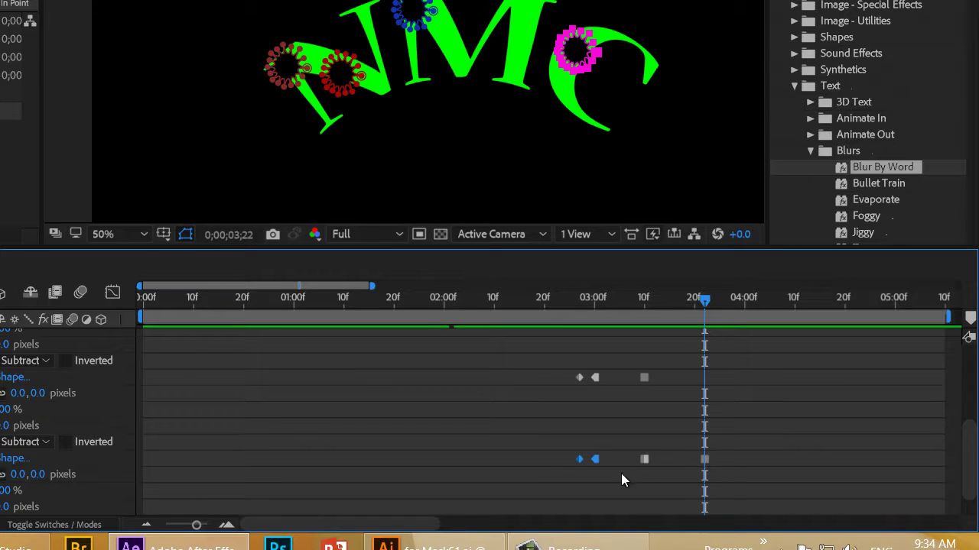
left_click_drag(707, 302, 649, 317)
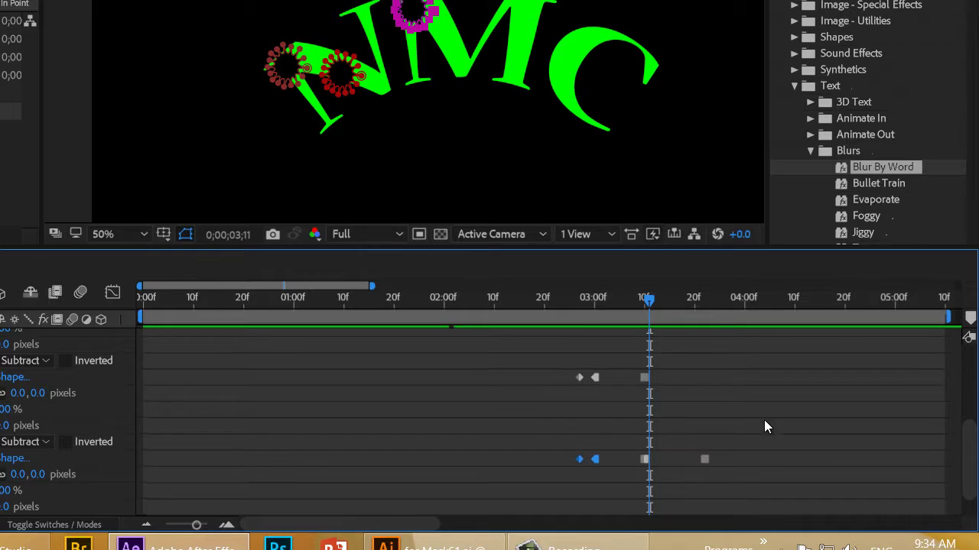
left_click_drag(766, 436, 642, 462)
left_click_drag(650, 303, 725, 334)
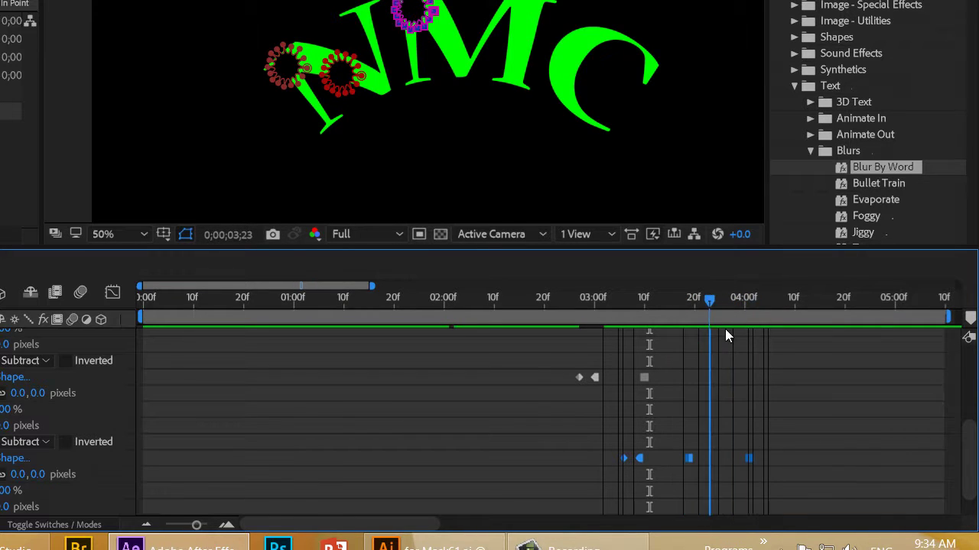
left_click_drag(807, 471, 725, 465)
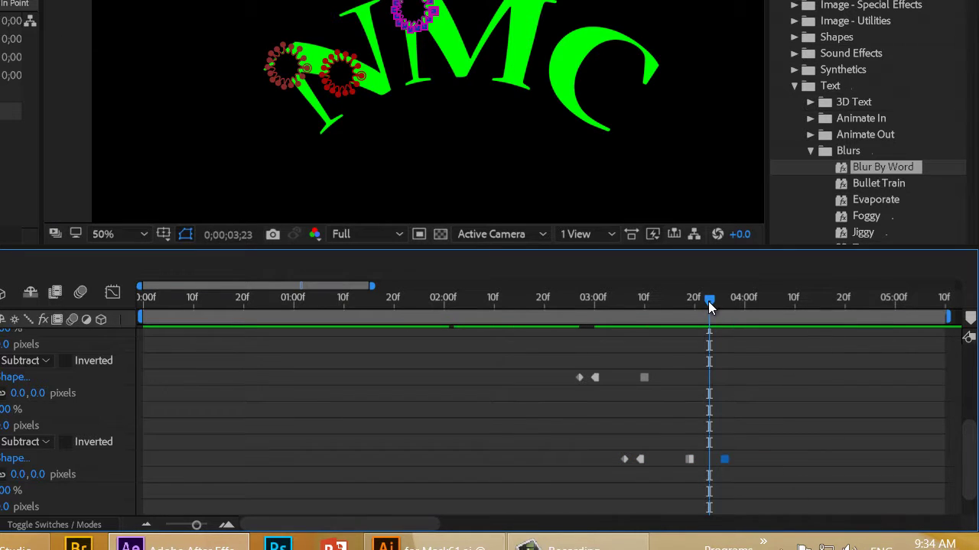
left_click_drag(708, 301, 742, 308)
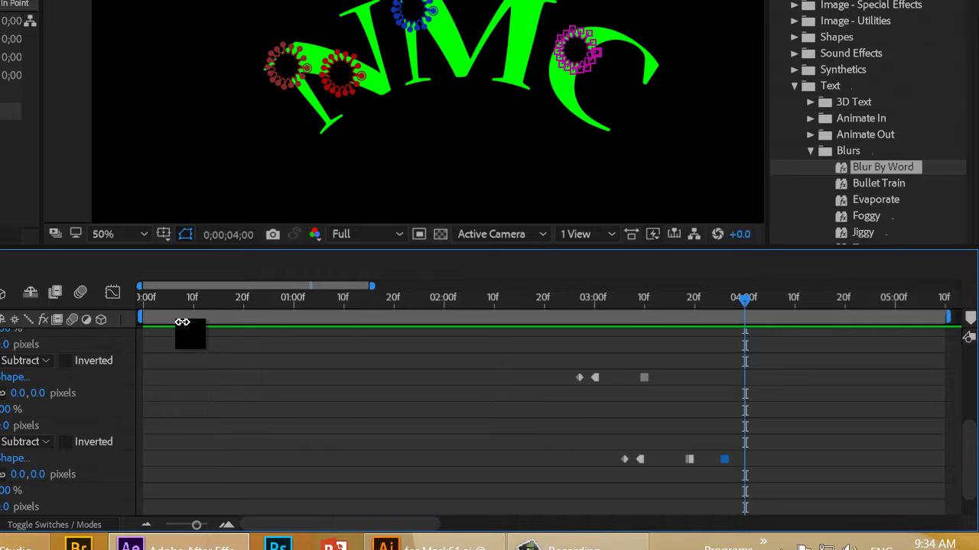
Step: Deselect the masks and preview the cutout animation from 0;00;00;20
left_click_drag(375, 286, 641, 286)
left_click(216, 424)
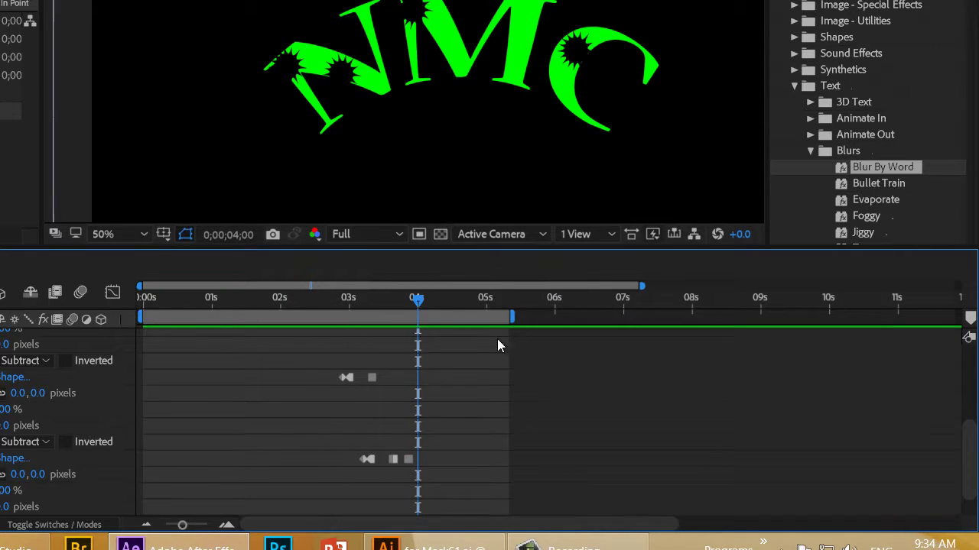
left_click_drag(405, 308, 190, 312)
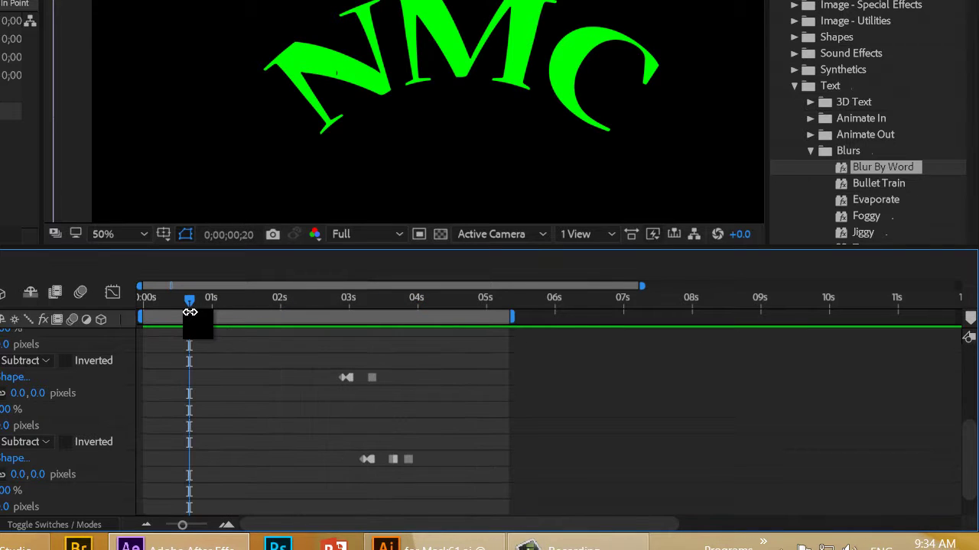
key("space")
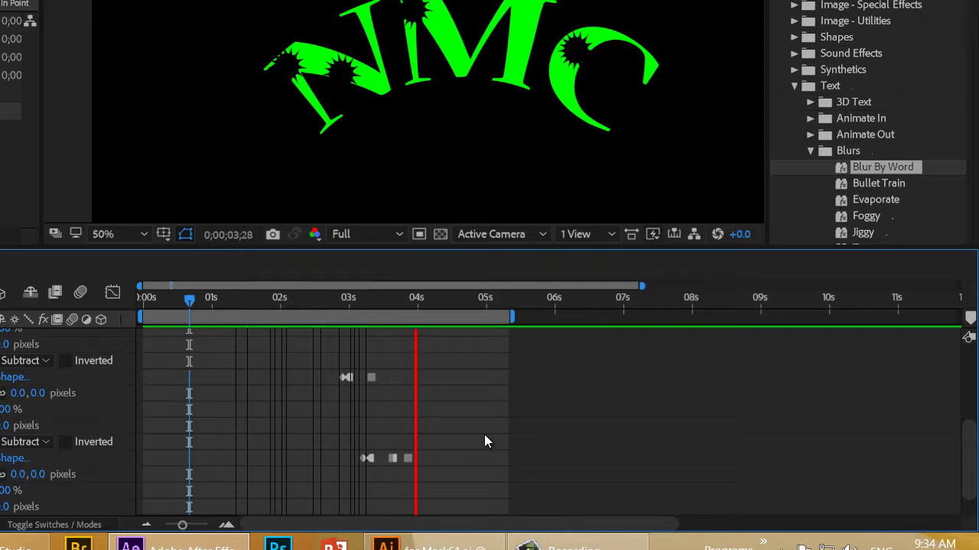
key("space")
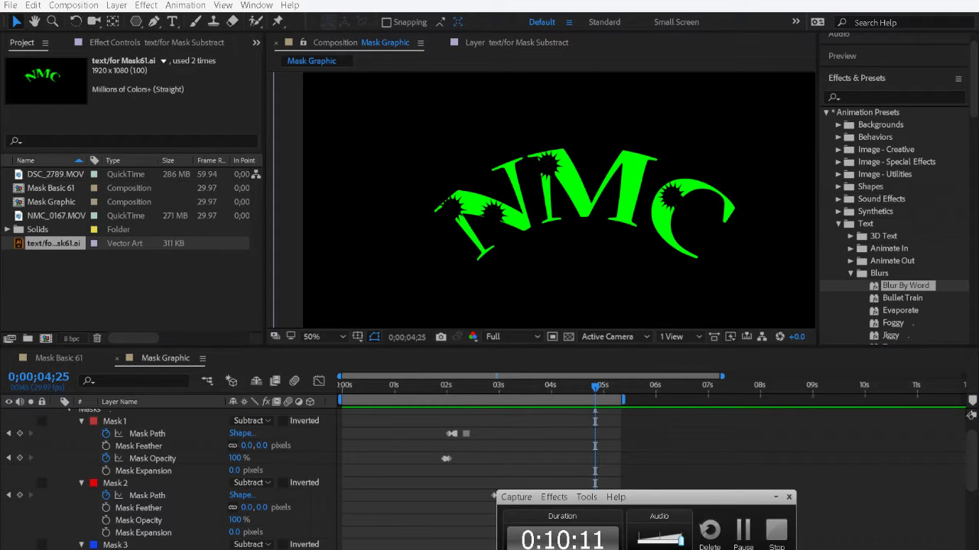
Step: Try pre-composing the text/for Mask Substract layer as "Mask Substract", leaving all attributes in Mask Graphic
scroll(126, 480, "up", 1)
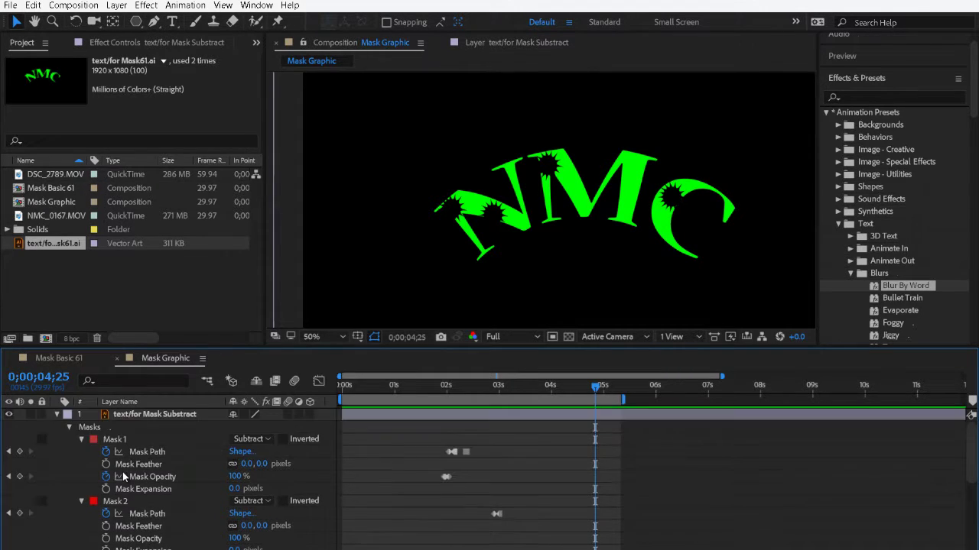
left_click(69, 428)
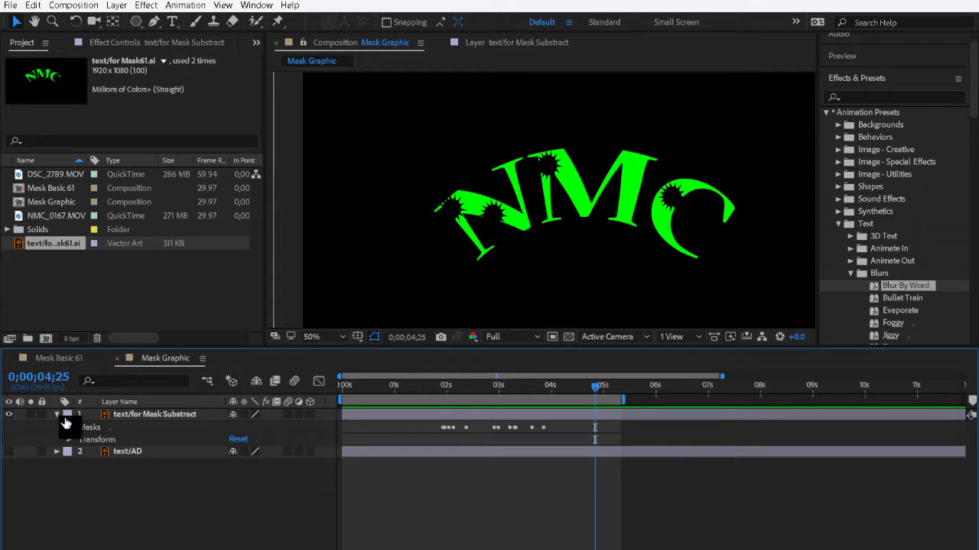
left_click(154, 414)
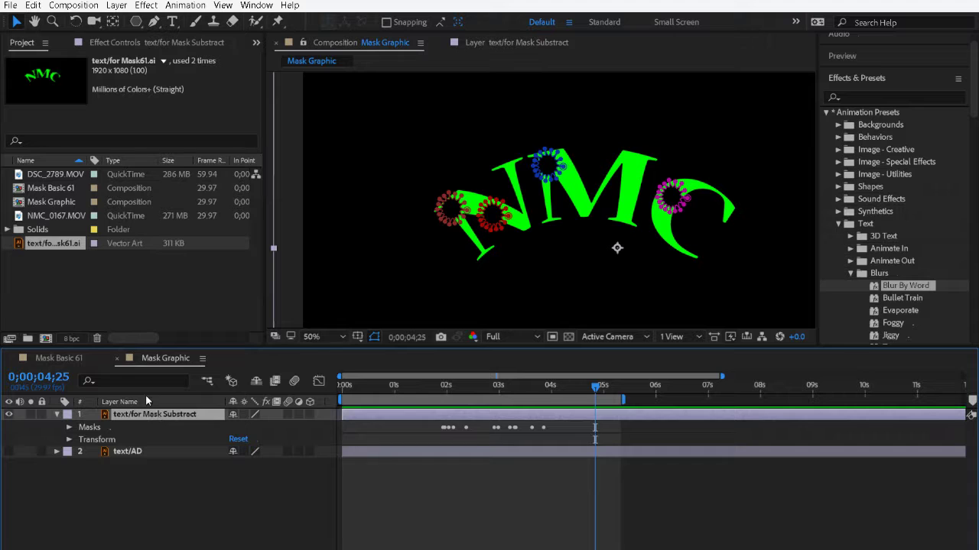
left_click(115, 6)
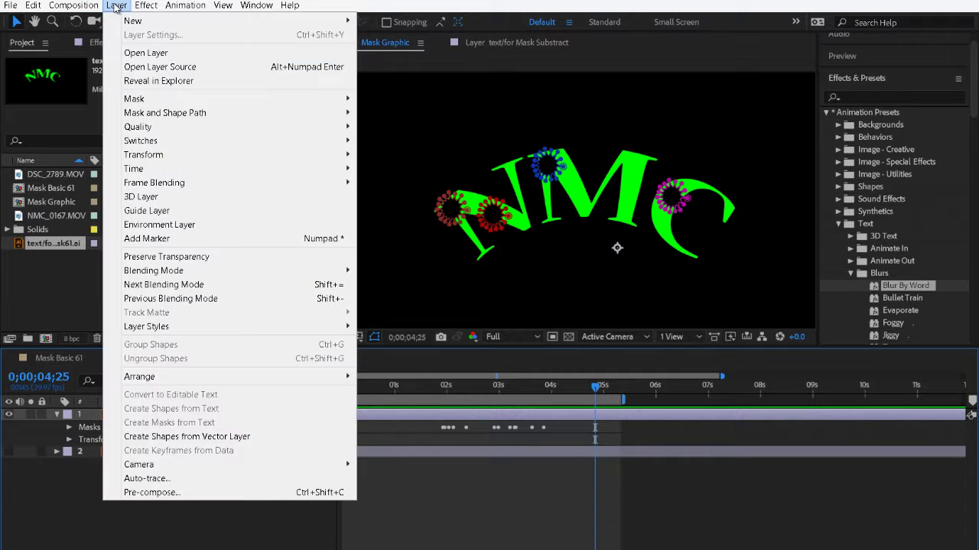
left_click(161, 497)
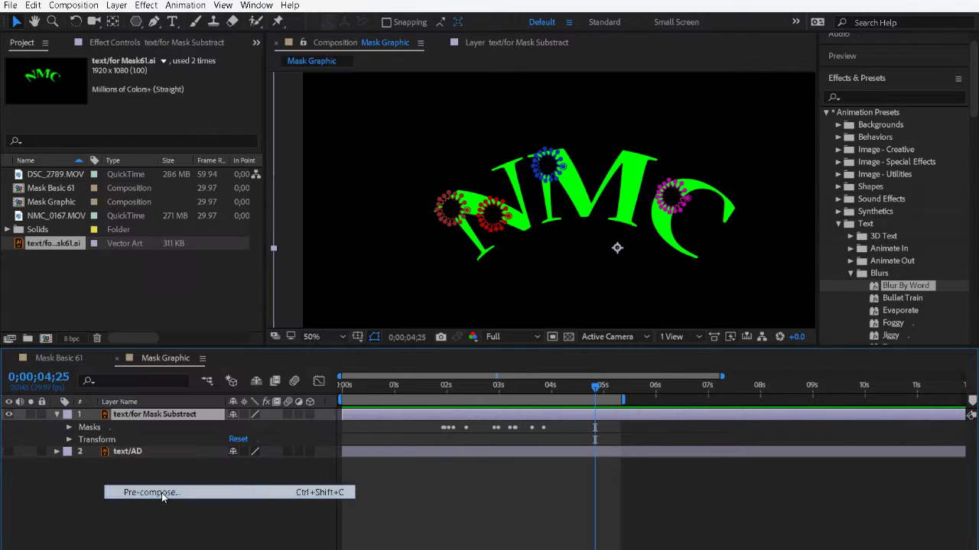
left_click(572, 211)
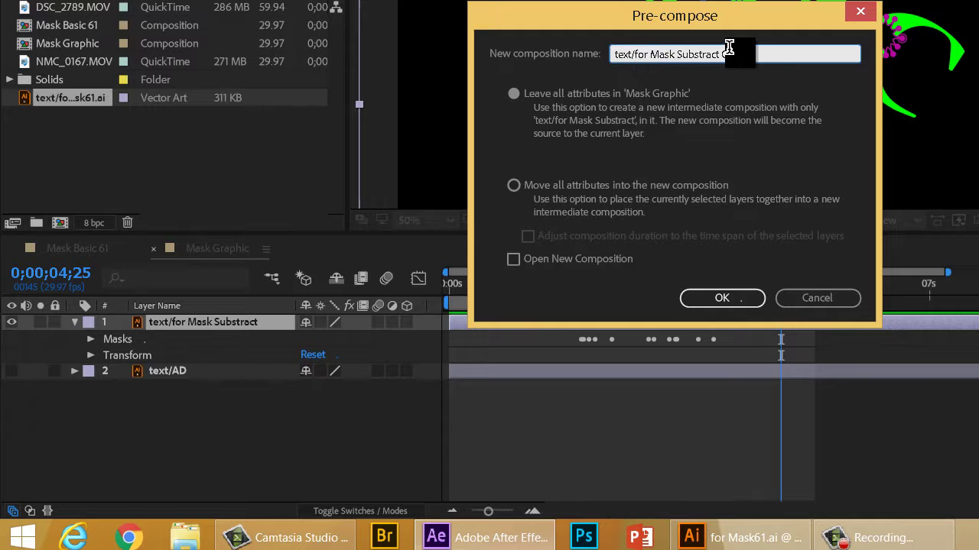
left_click_drag(651, 53, 419, 71)
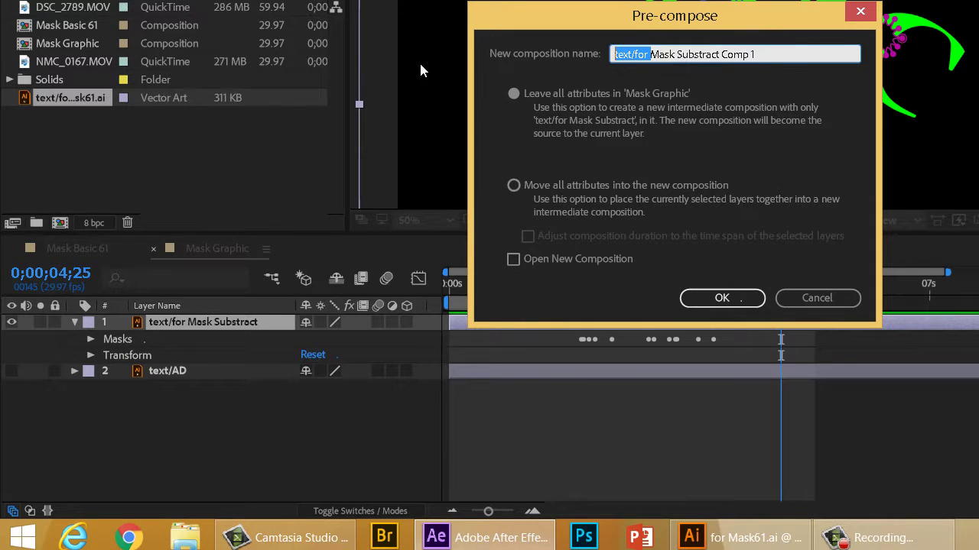
key("BackSpace")
left_click_drag(774, 54, 732, 53)
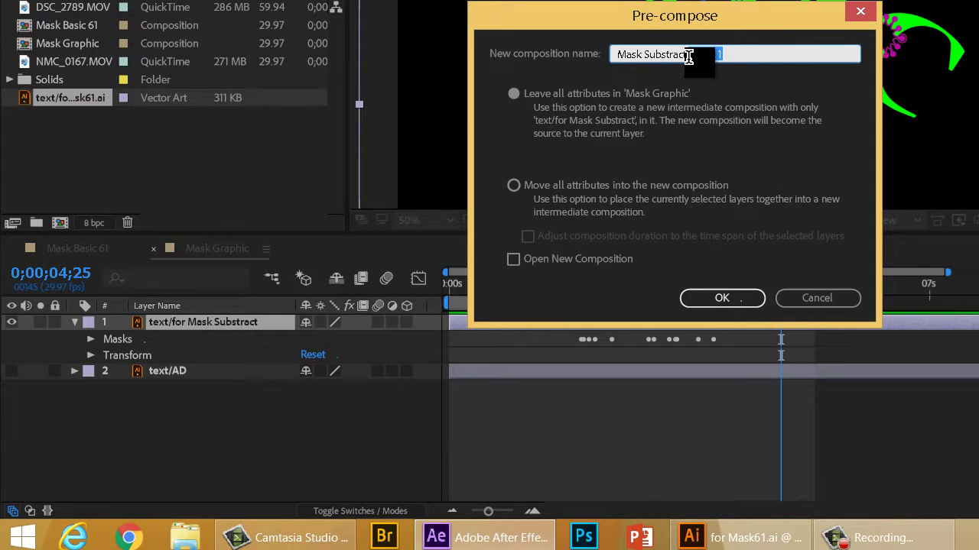
key("BackSpace")
left_click(720, 300)
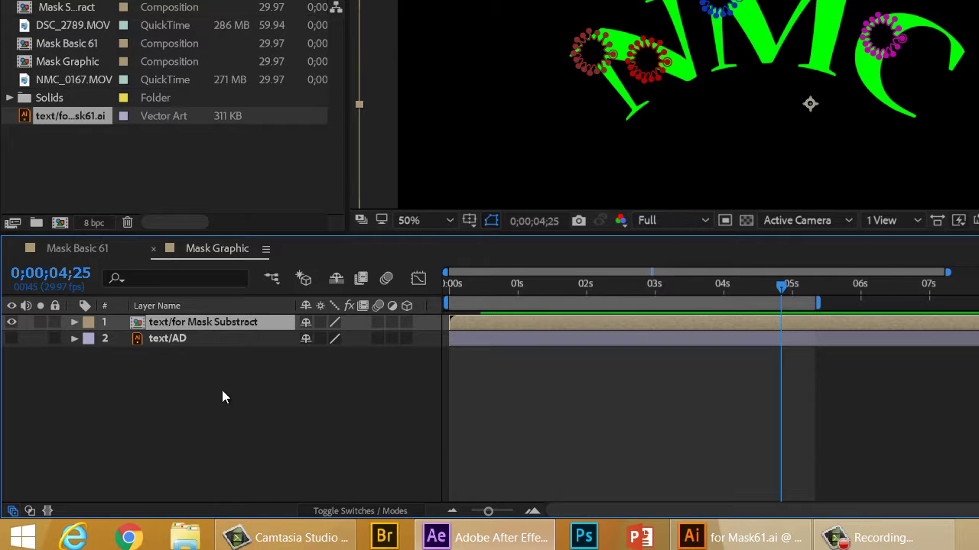
Step: Inspect the masks on the pre-composed layer and the contents of the Mask Substract composition, then undo the pre-compose in Mask Graphic
left_click(74, 322)
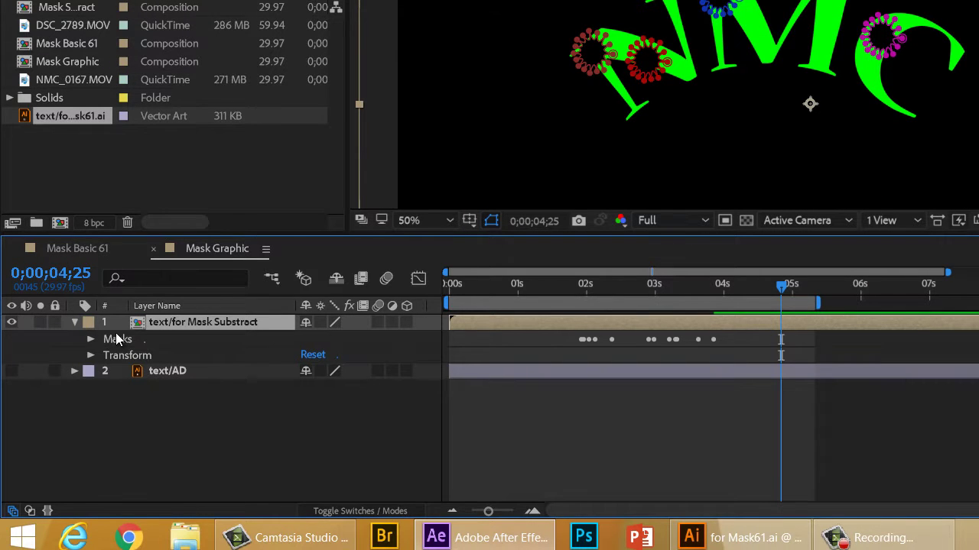
double_click(156, 321)
left_click(156, 322)
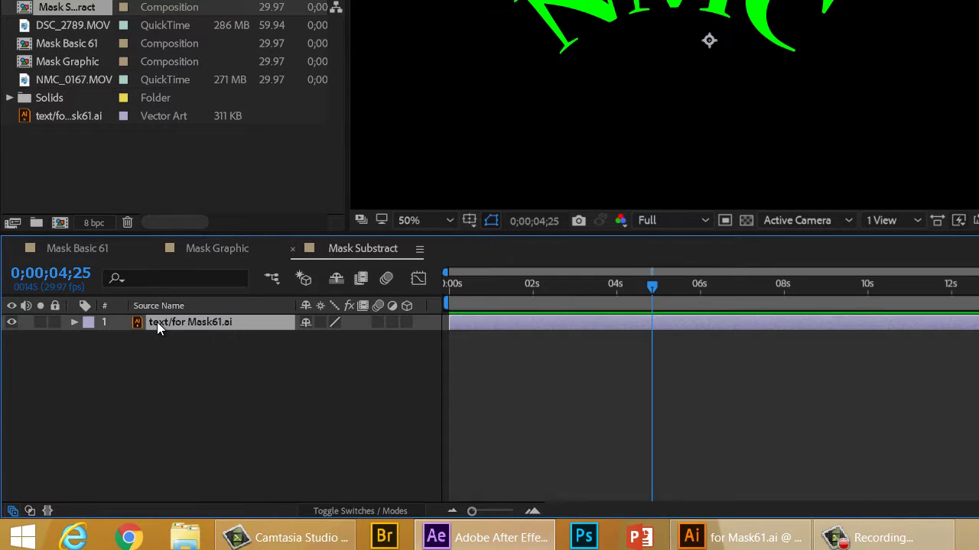
left_click(72, 323)
left_click(72, 323)
left_click(227, 252)
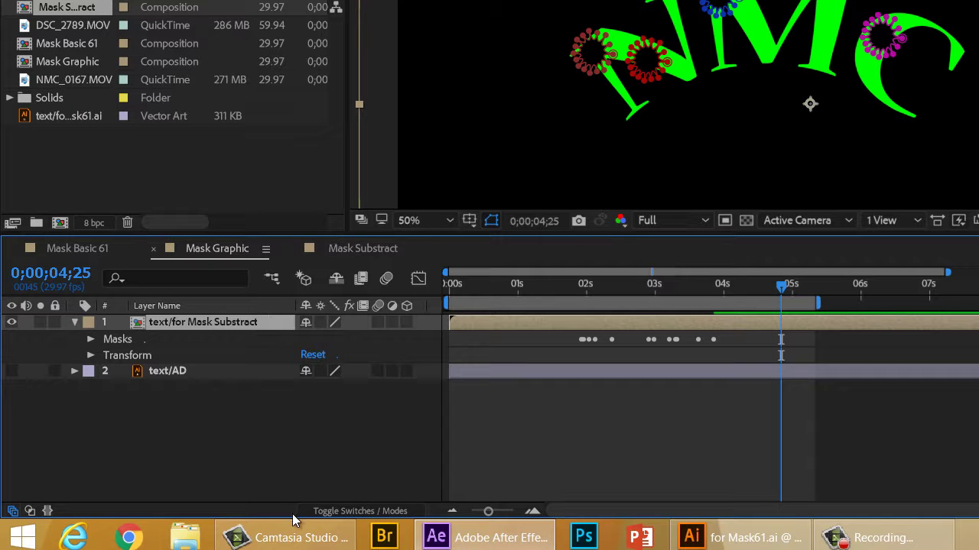
key("ctrl+z")
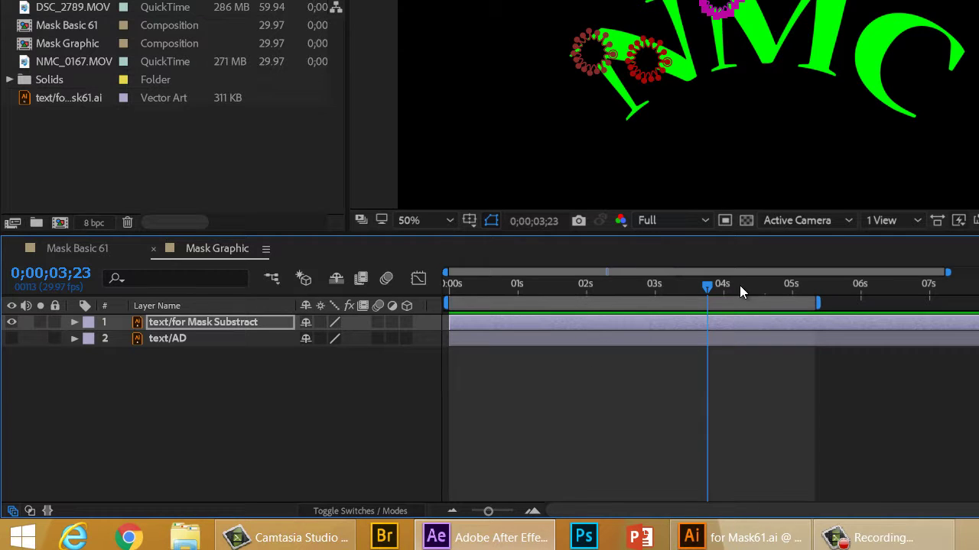
Step: Move the time to 0;00;04;29, make the text/for Mask Substract layer 3D, and expand its Transform properties
left_click_drag(709, 289, 791, 289)
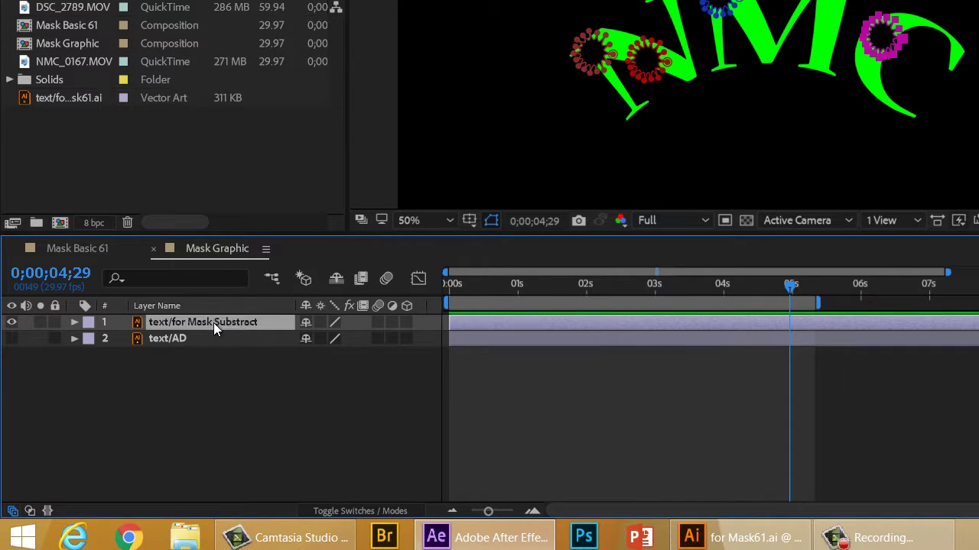
left_click(407, 315)
left_click(406, 322)
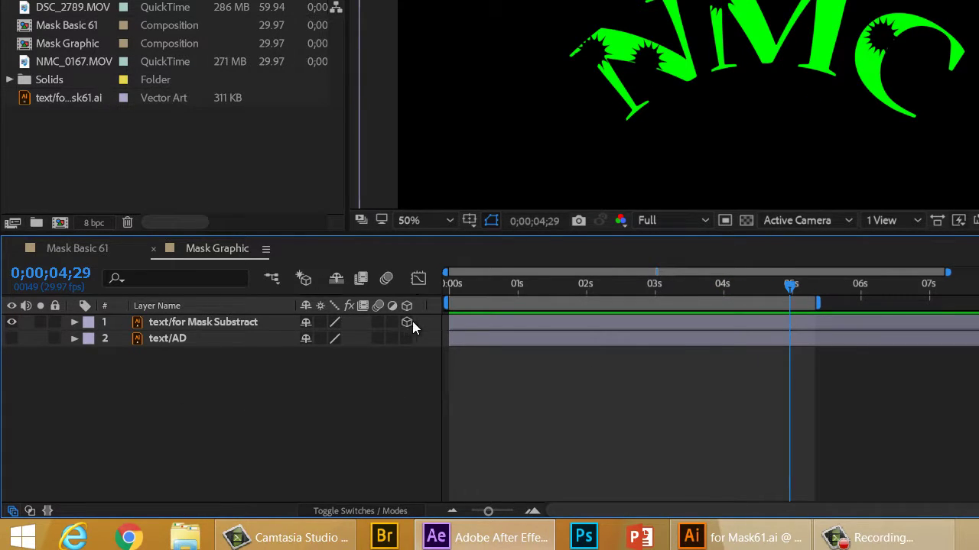
left_click(74, 322)
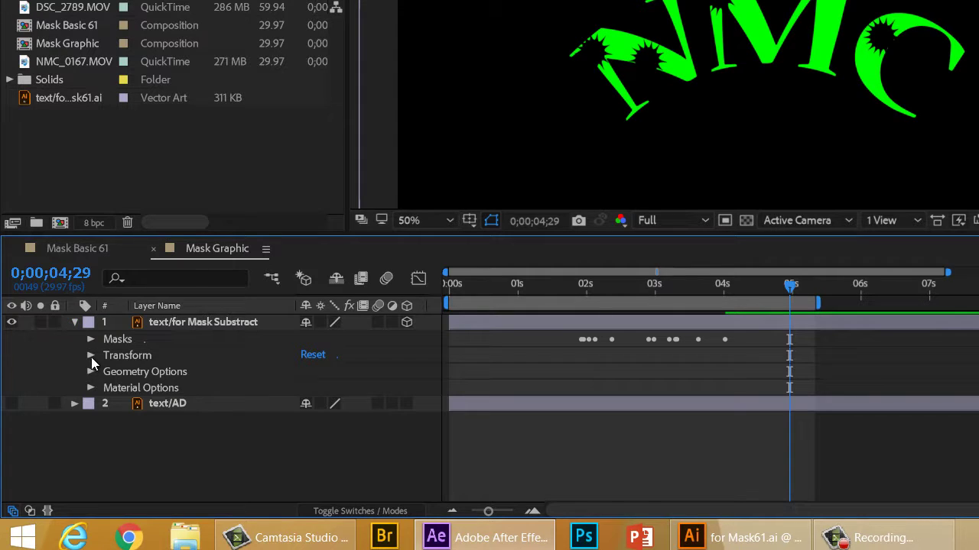
left_click(88, 356)
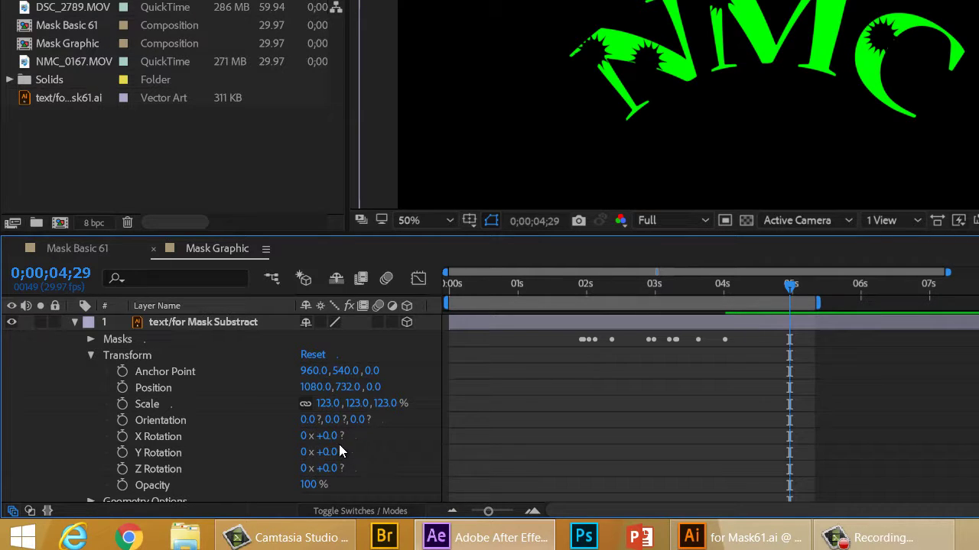
Step: Try tilting the text/for Mask Substract layer to an X Rotation of 86°
left_click_drag(334, 442, 343, 443)
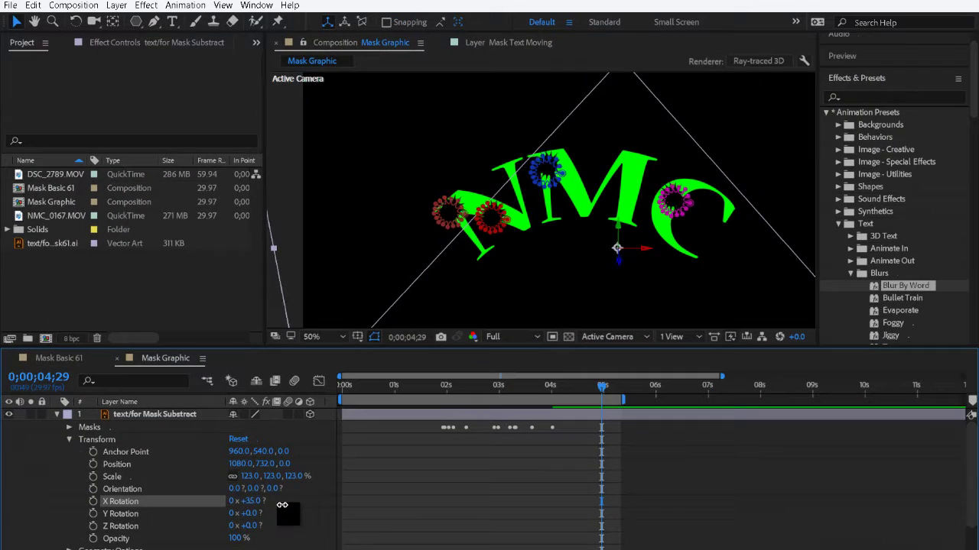
left_click_drag(282, 504, 315, 502)
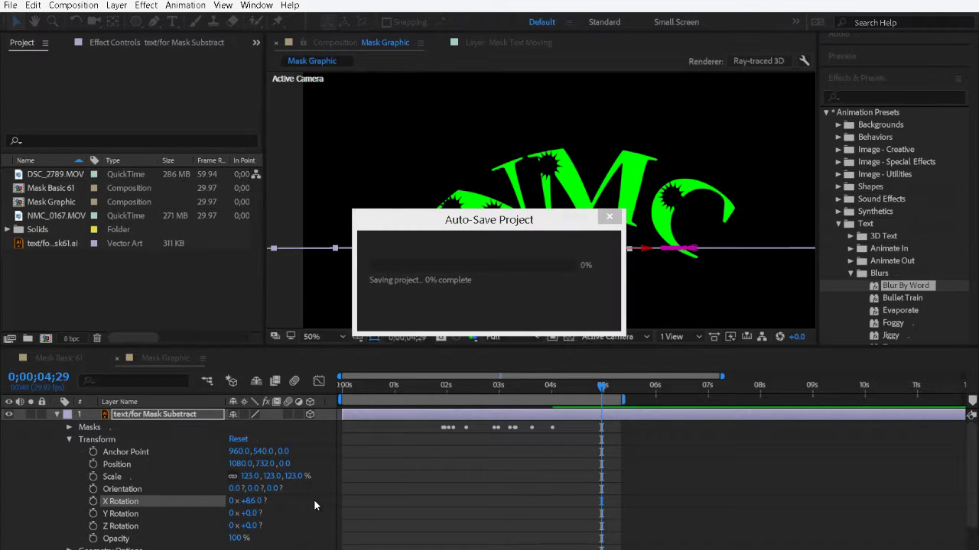
left_click_drag(604, 389, 320, 401)
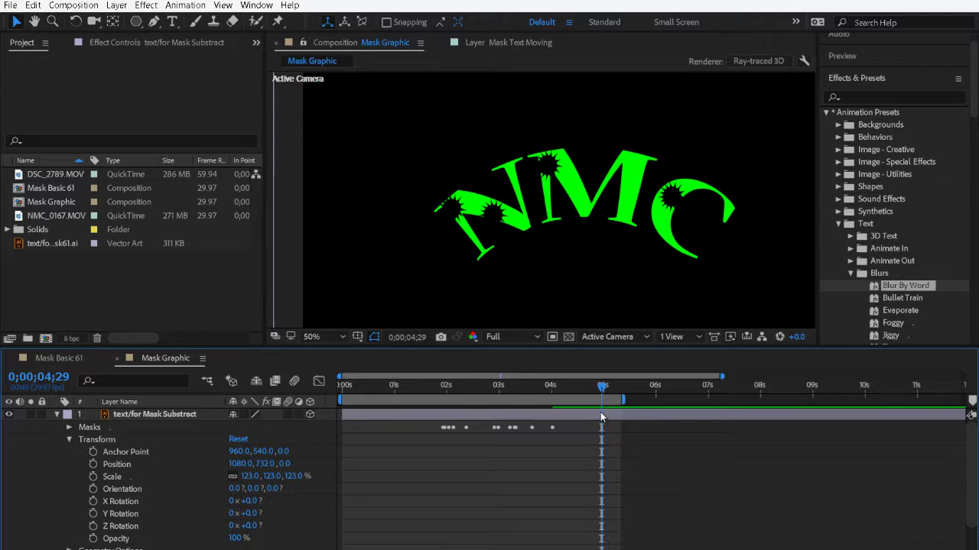
Step: Preview the cutouts, then start X Rotation keyframing at 0;00;04;07 with a 0° keyframe on the text layer
left_click_drag(597, 403, 576, 408)
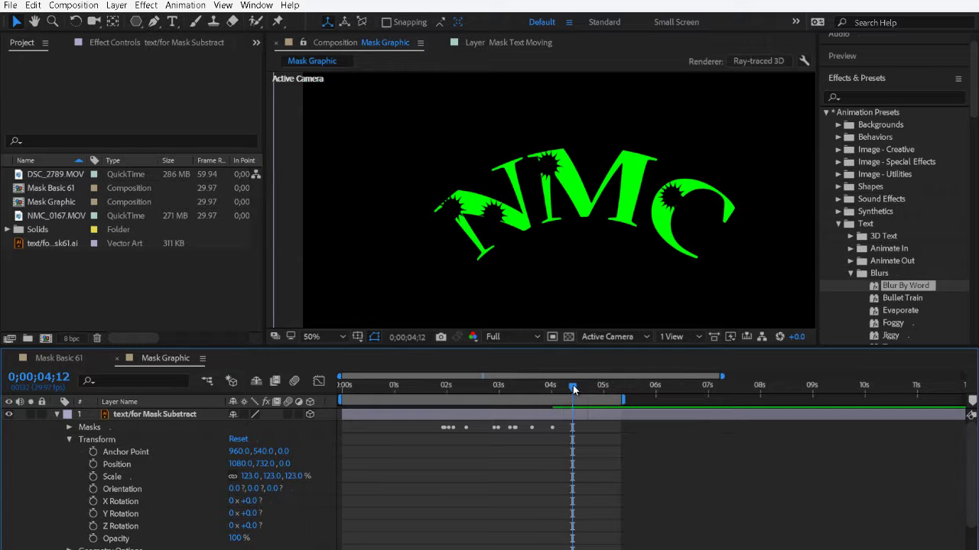
left_click_drag(574, 391, 445, 400)
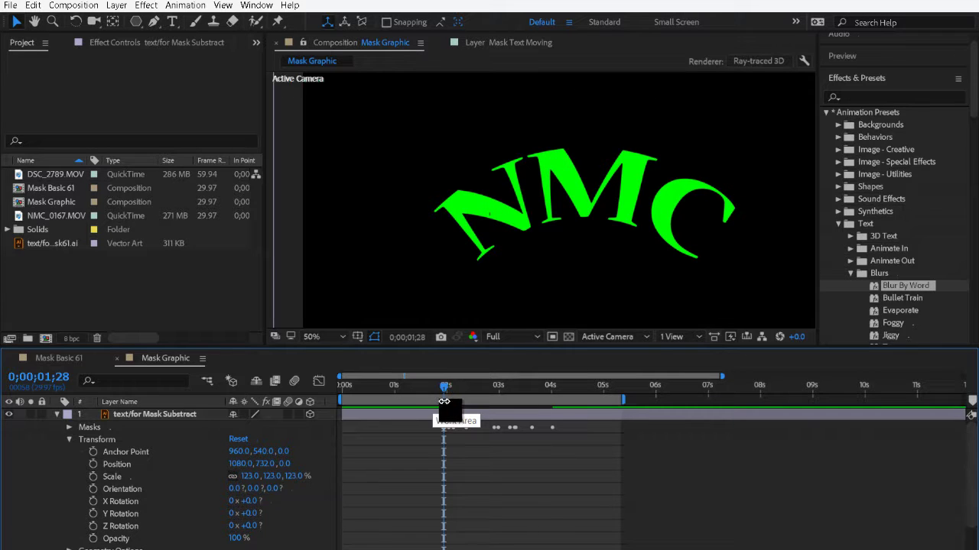
left_click_drag(444, 387, 565, 387)
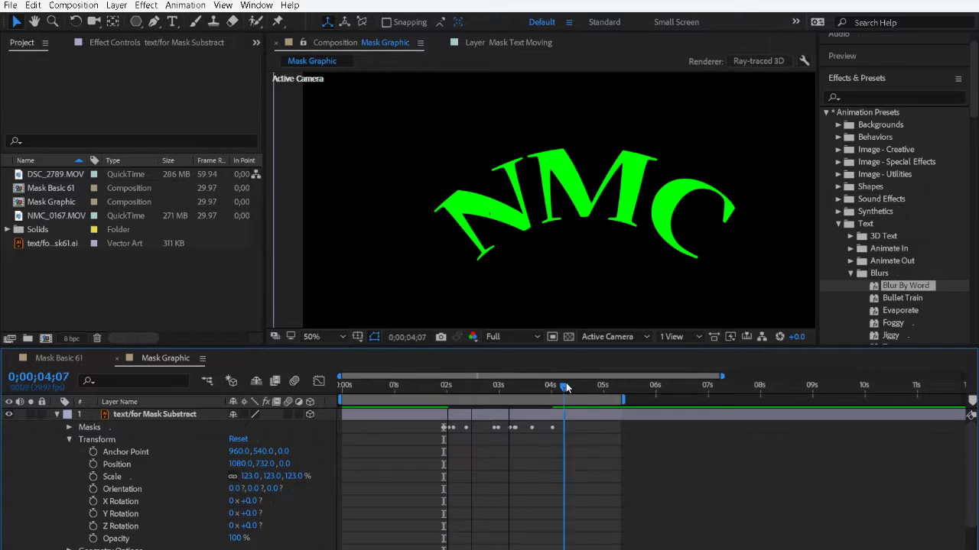
left_click(92, 502)
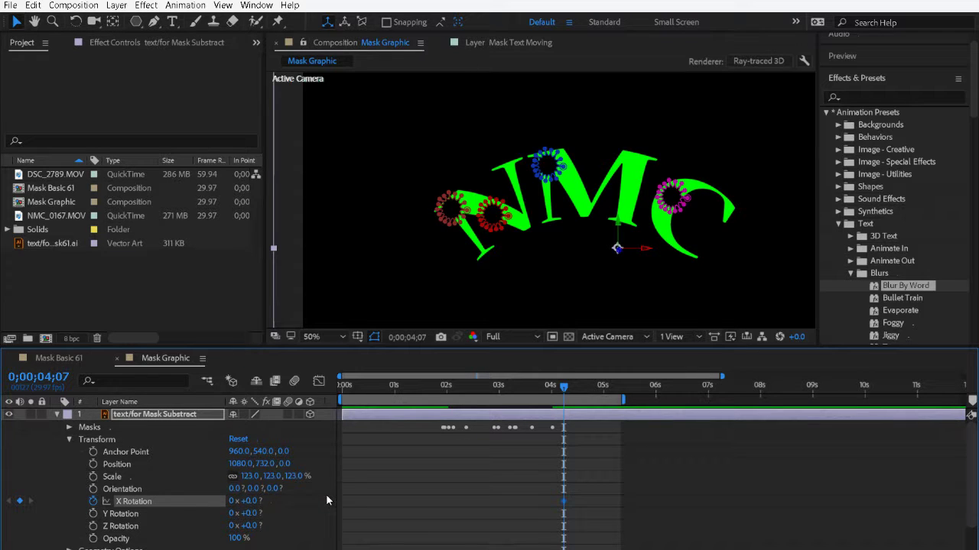
Step: Add an X Rotation keyframe of 86° five frames on, at 0;00;04;12
key("Page_Down")
key("Page_Down")
key("Page_Down")
key("Page_Down")
key("Page_Down")
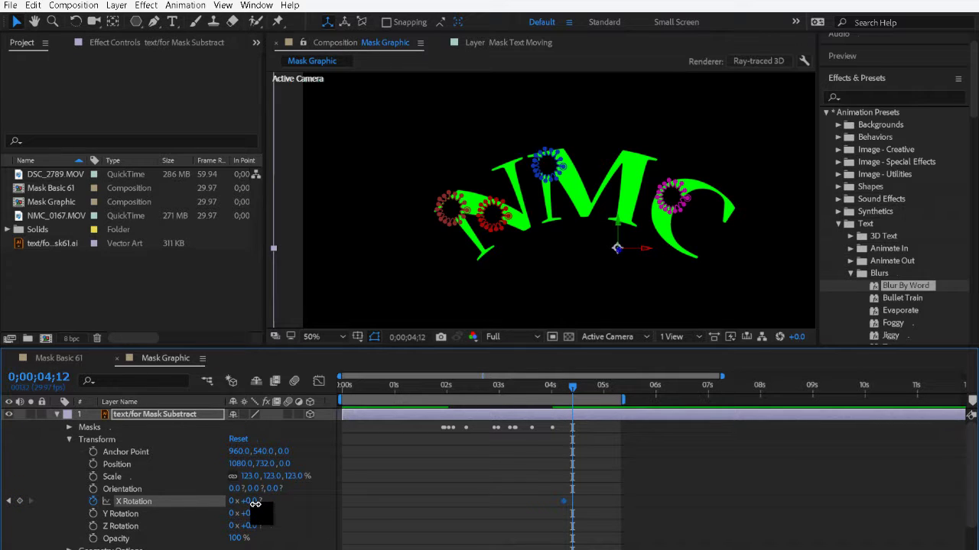
left_click_drag(255, 505, 316, 505)
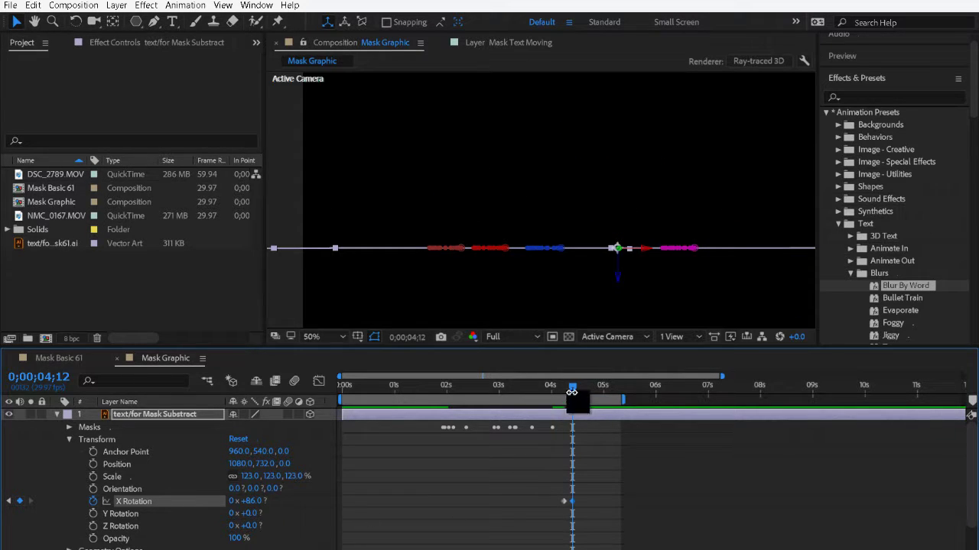
Step: Play back the tilt animation from 0;00;03;15 and again from 0;00;04;05, checking the playback speed information
left_click(524, 386)
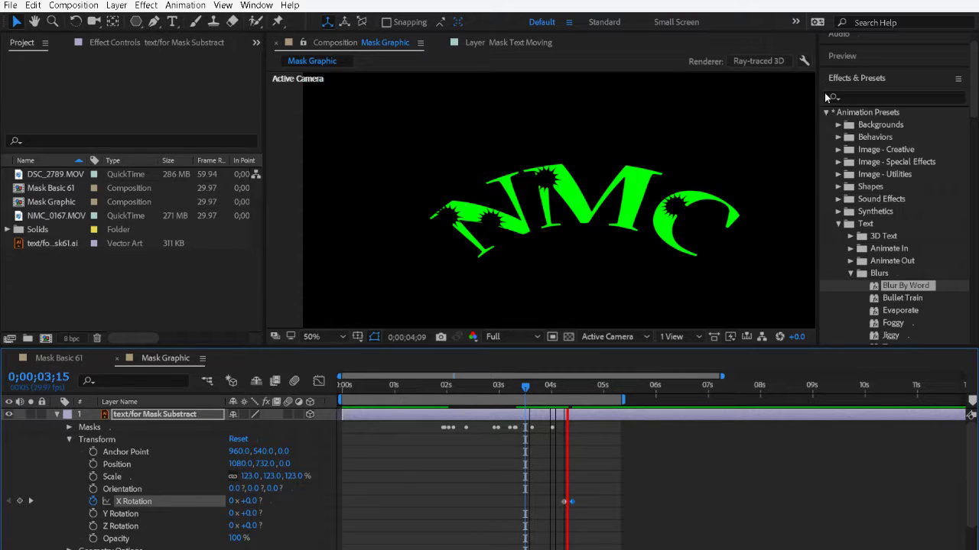
left_click(836, 57)
left_click(840, 42)
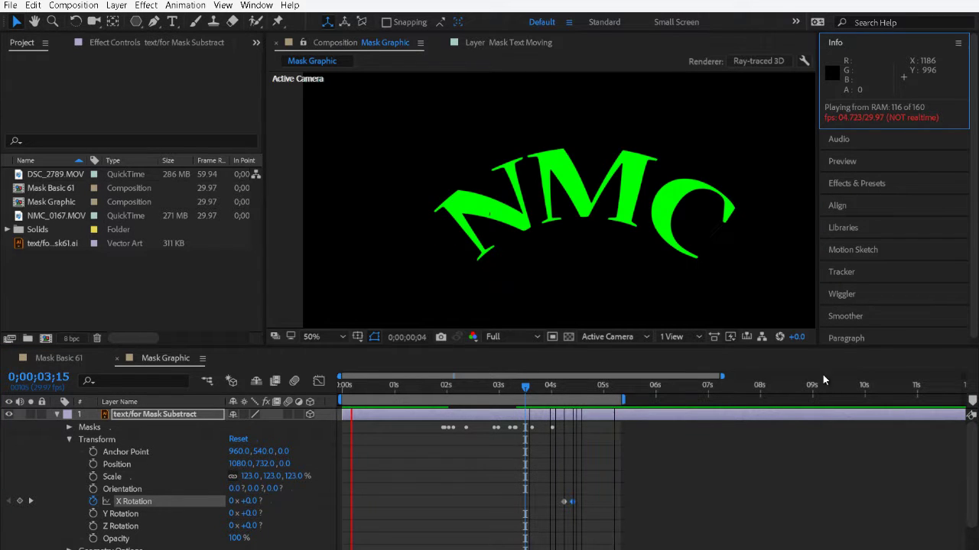
left_click(501, 401)
left_click_drag(500, 396, 562, 404)
key("space")
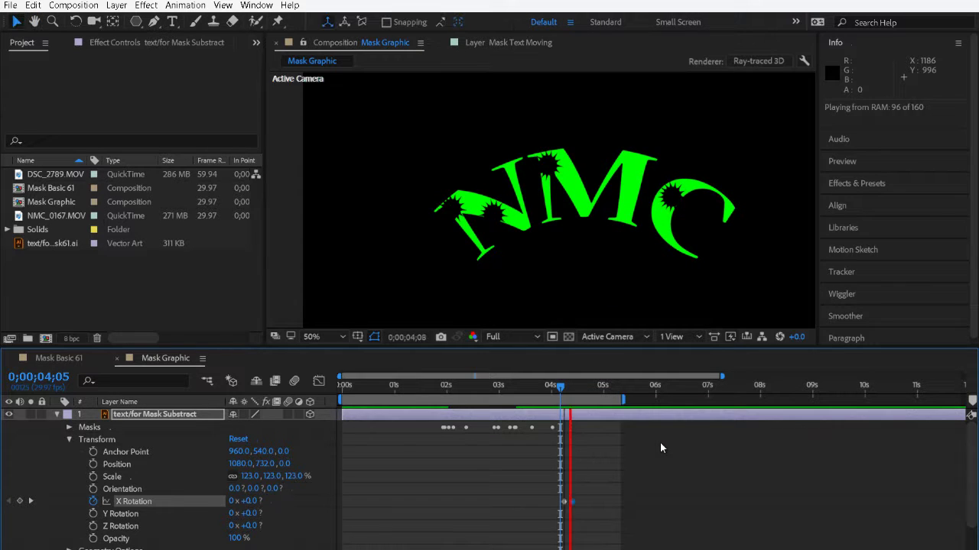
key("space")
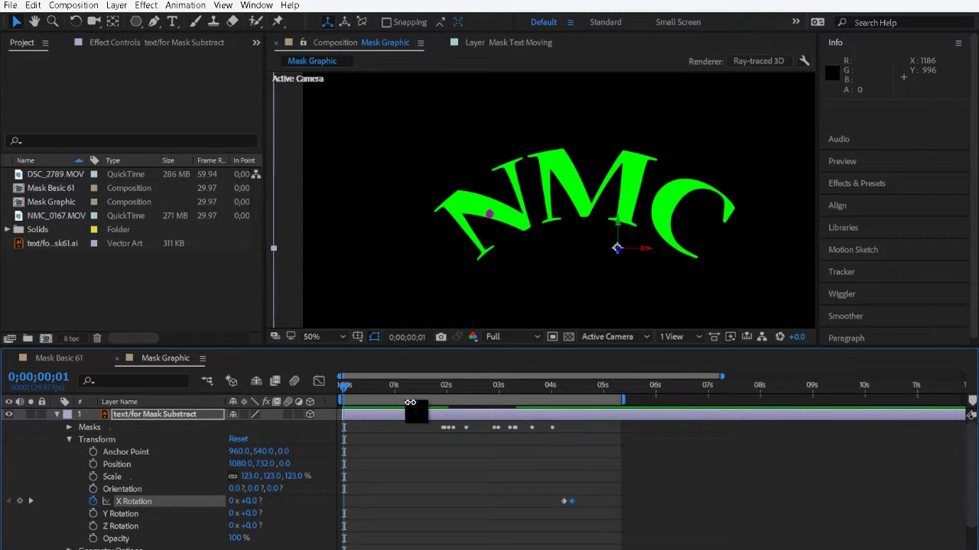
Step: Set the X Rotation keyframe at 0;00;04;12 to -90° and move the time back to 0;00;04;05
left_click_drag(345, 386, 573, 417)
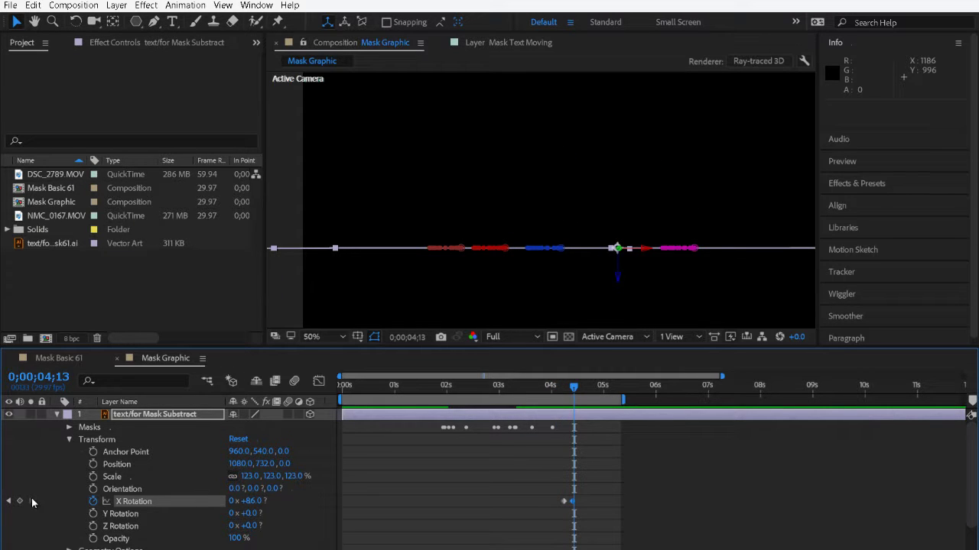
left_click(8, 502)
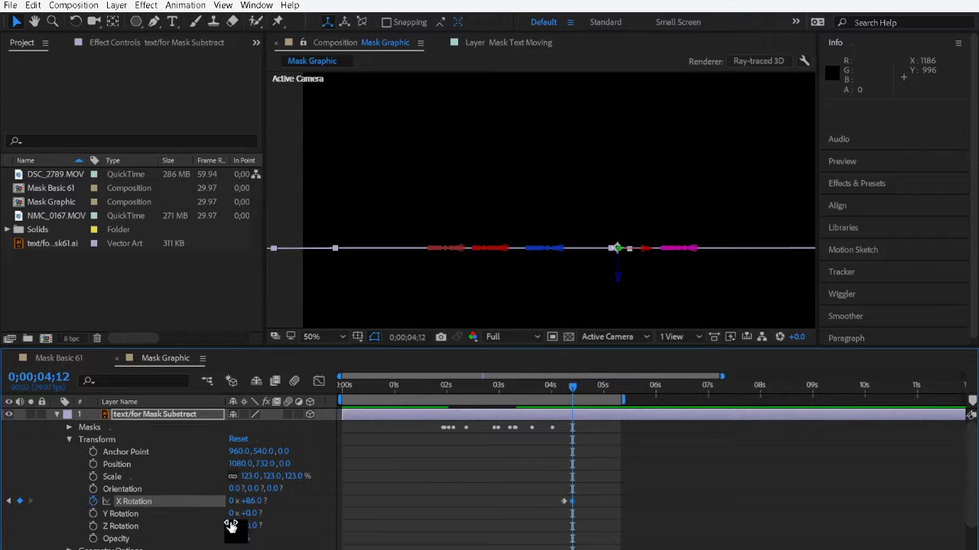
left_click(250, 501)
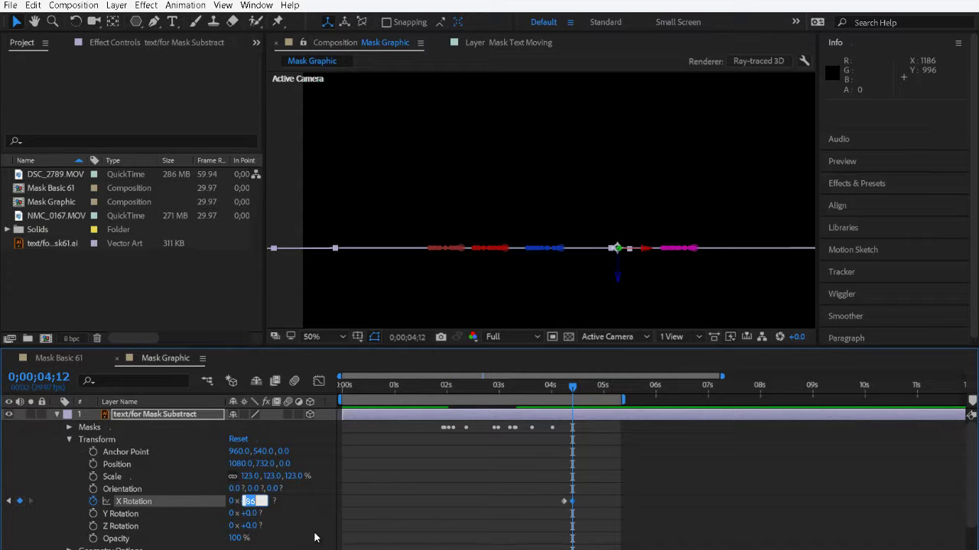
type("-90")
left_click(542, 473)
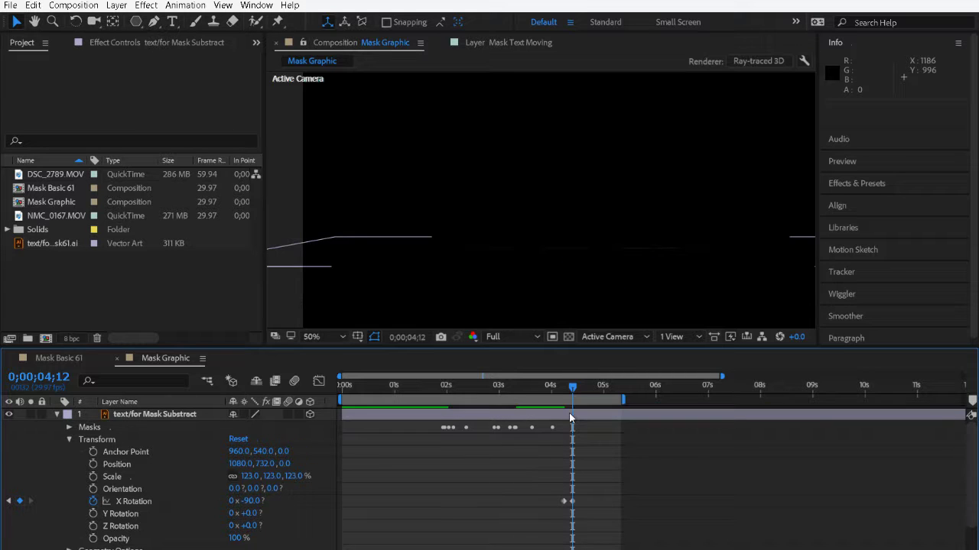
left_click_drag(572, 395, 561, 395)
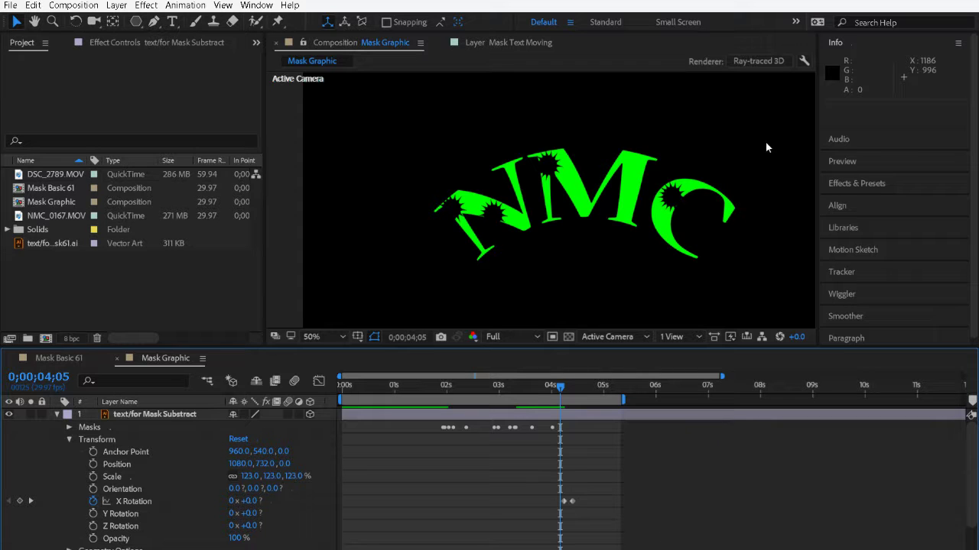
Step: Play back the tilt animation and shorten the work area so it ends at 0;00;04;25
key("space")
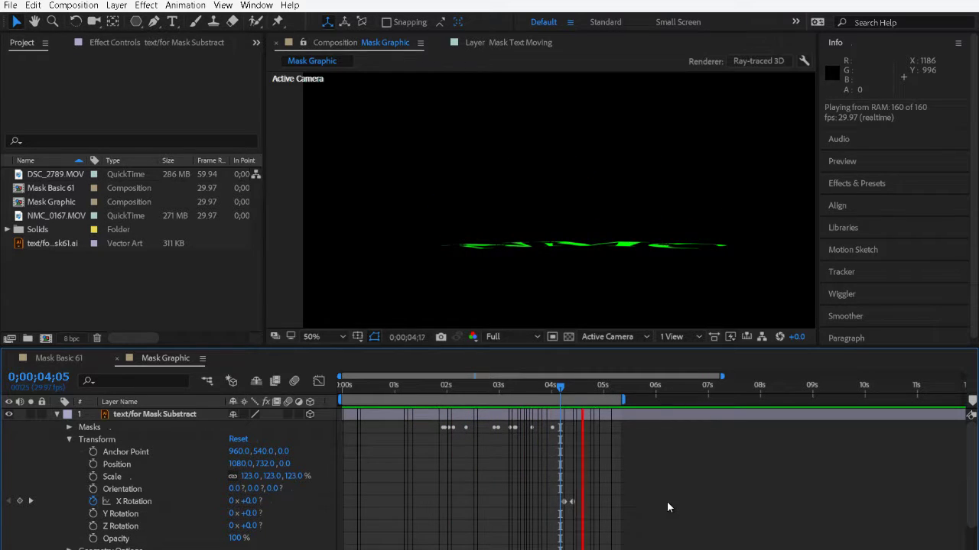
key("space")
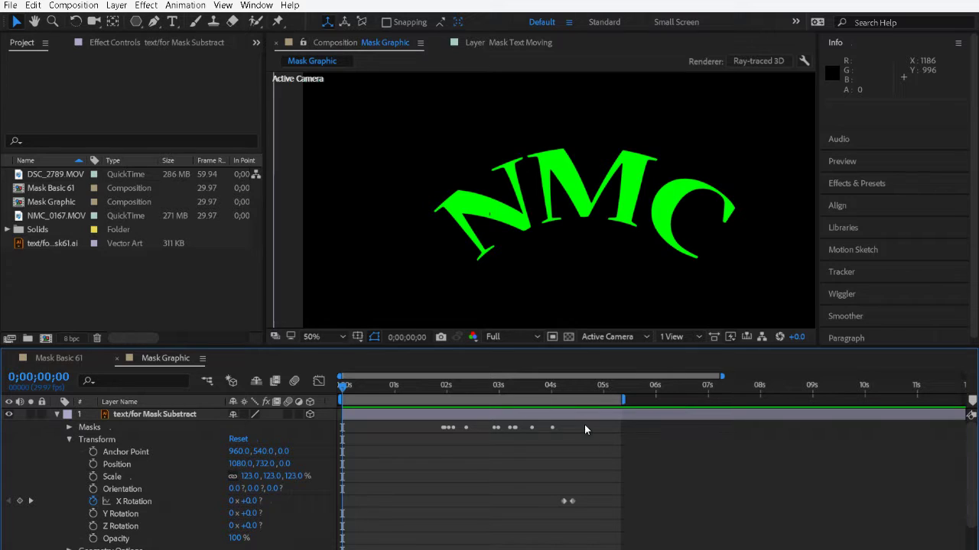
left_click_drag(619, 405, 598, 402)
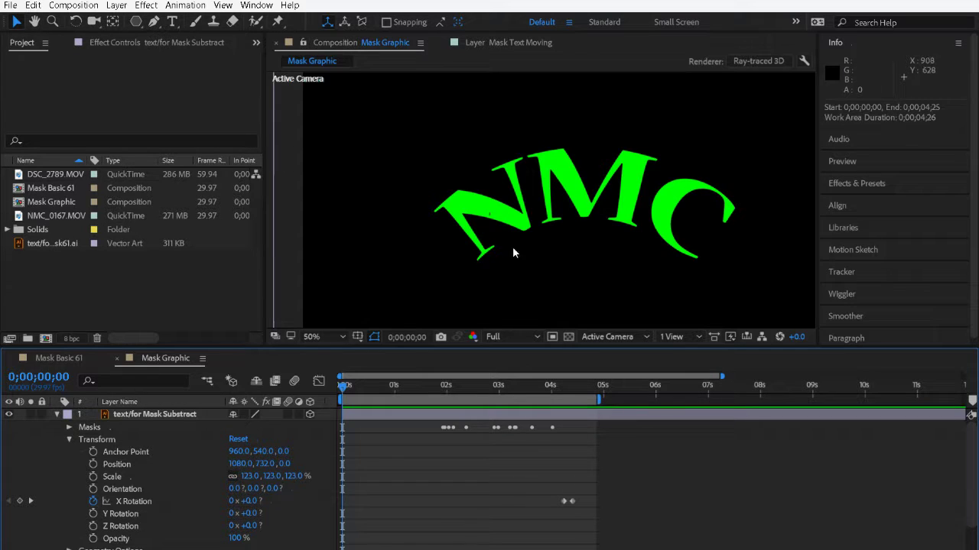
Step: Delete both X Rotation keyframes from the text/for Mask Substract layer
left_click(56, 415)
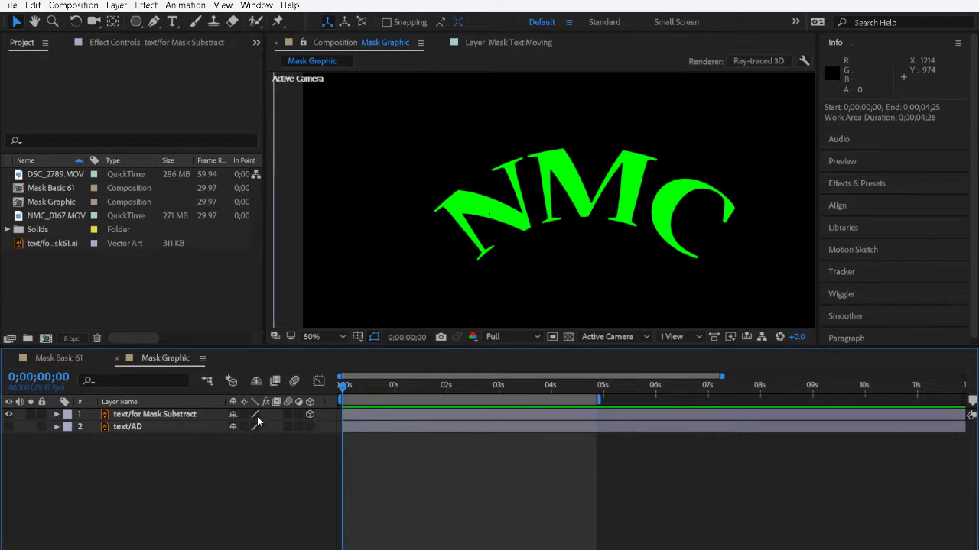
left_click(154, 414)
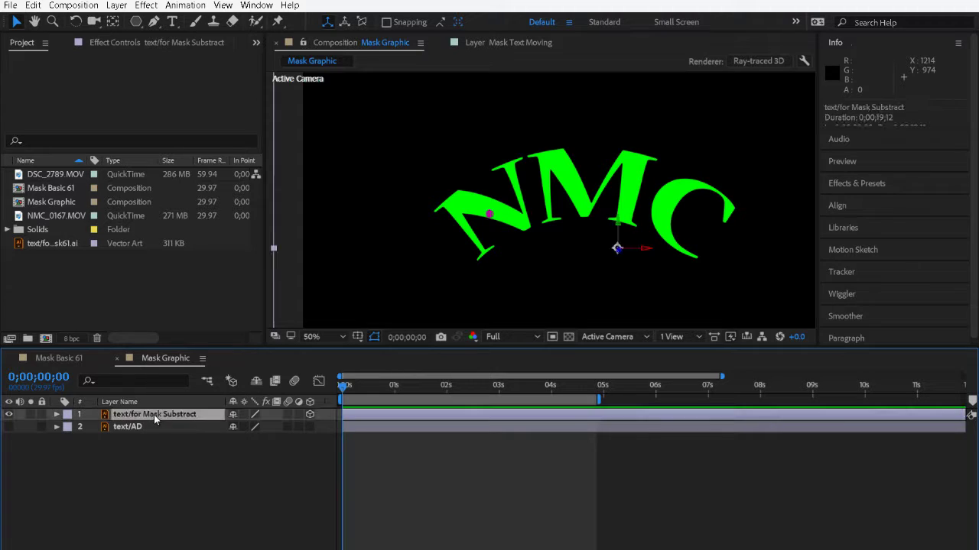
left_click(57, 415)
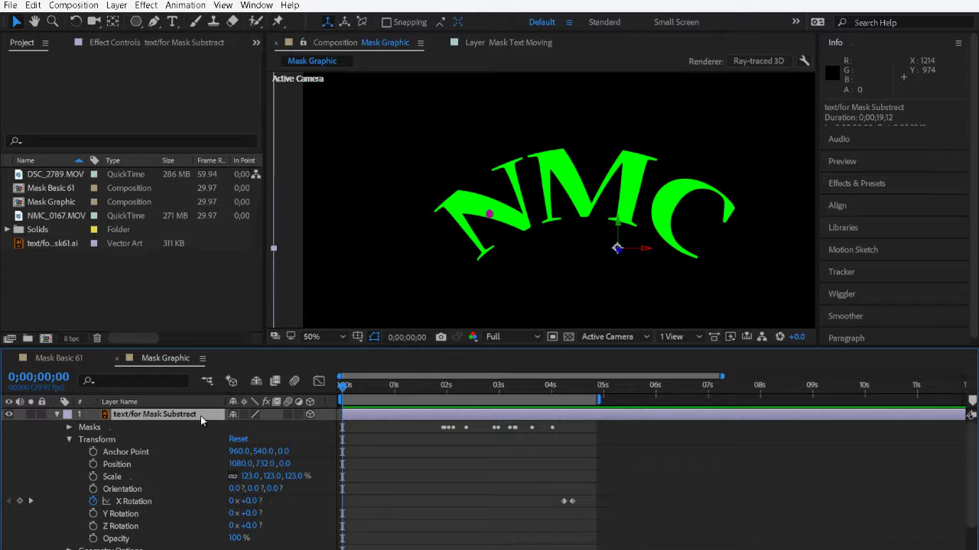
left_click_drag(582, 514, 538, 490)
key("Delete")
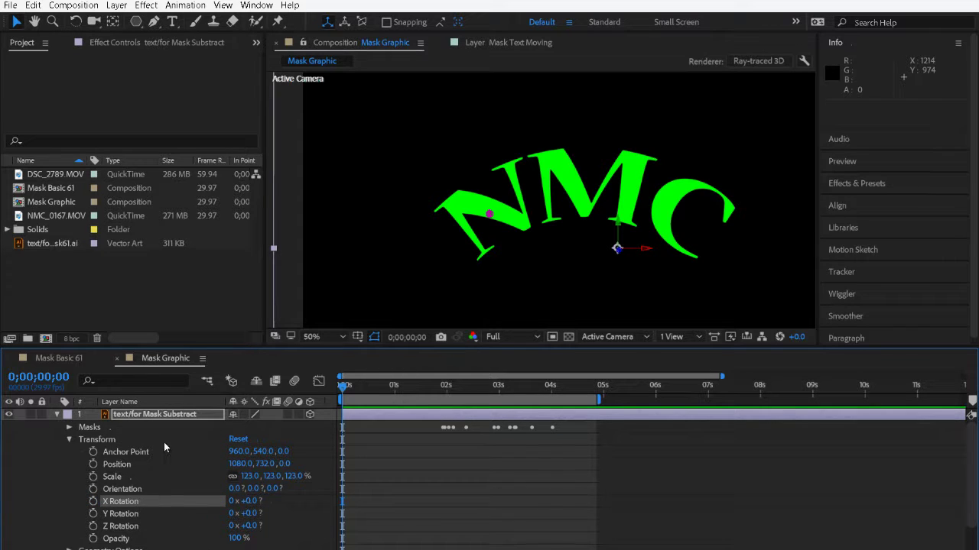
Step: Pre-compose the text/for Mask Substract layer as text/for Mask Substract Comp 1, moving all attributes into the new composition
right_click(162, 412)
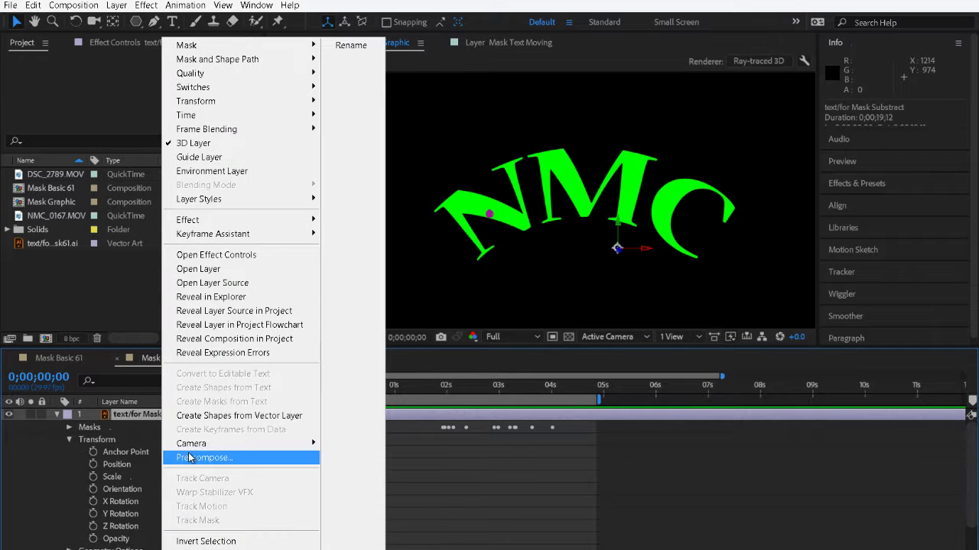
left_click(190, 458)
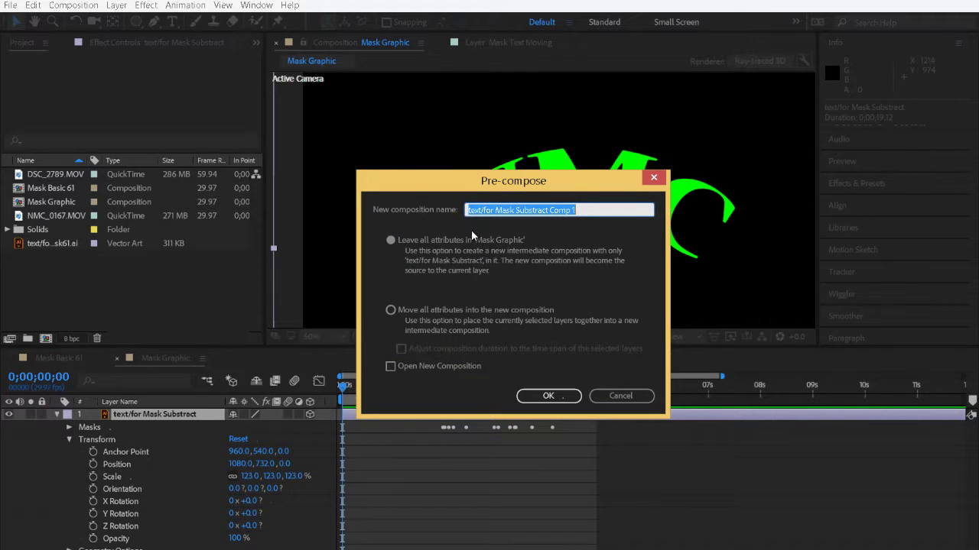
left_click(429, 310)
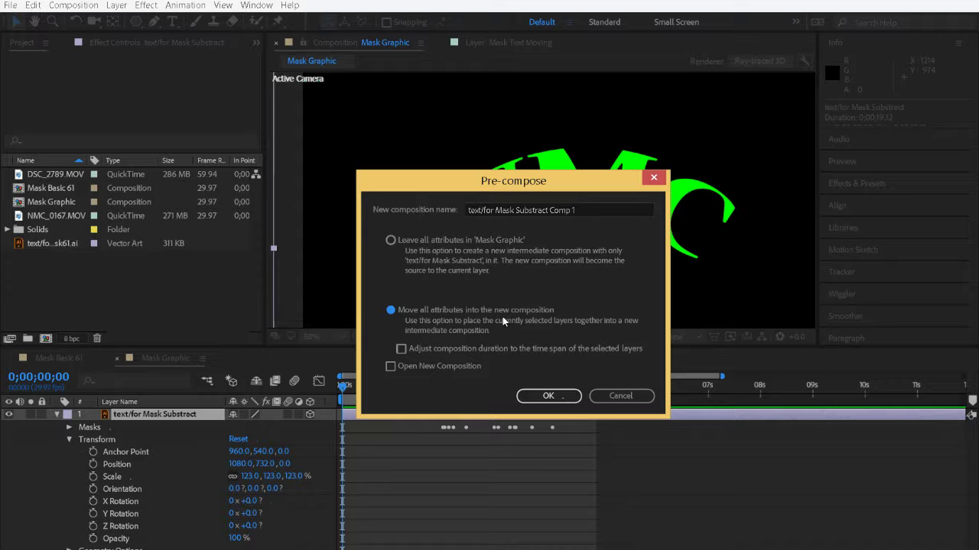
left_click(549, 397)
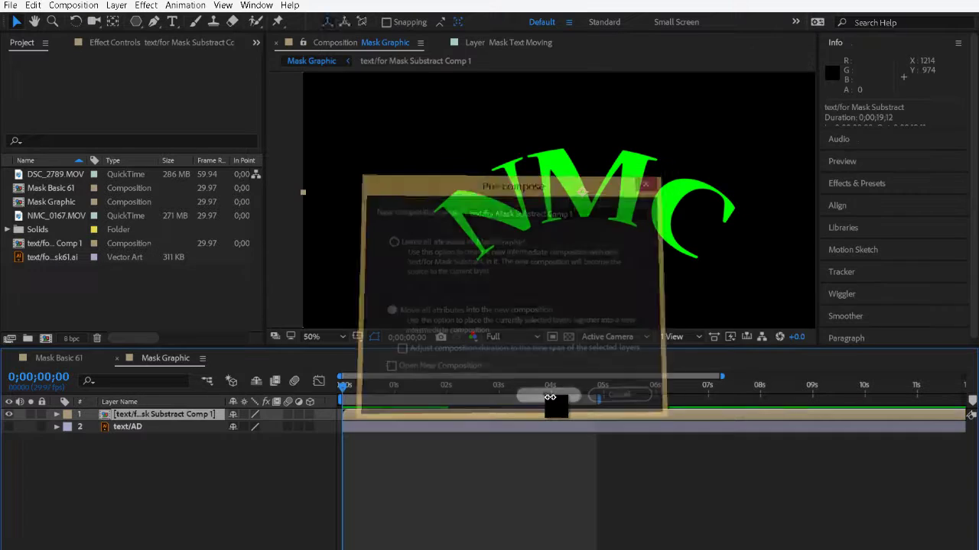
Step: Make the pre-composed text layer a 3D layer and preview the animation from 0;00;02;19
left_click(56, 415)
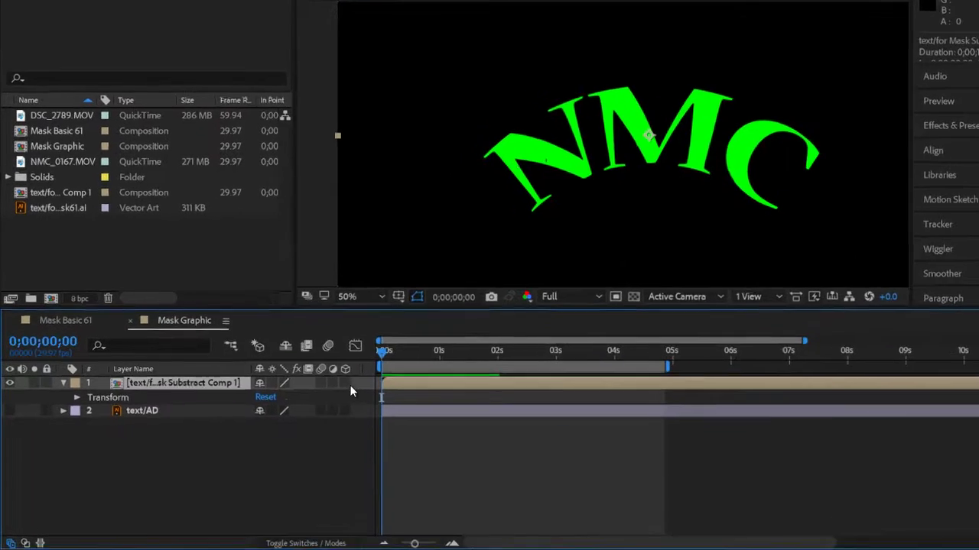
left_click(345, 383)
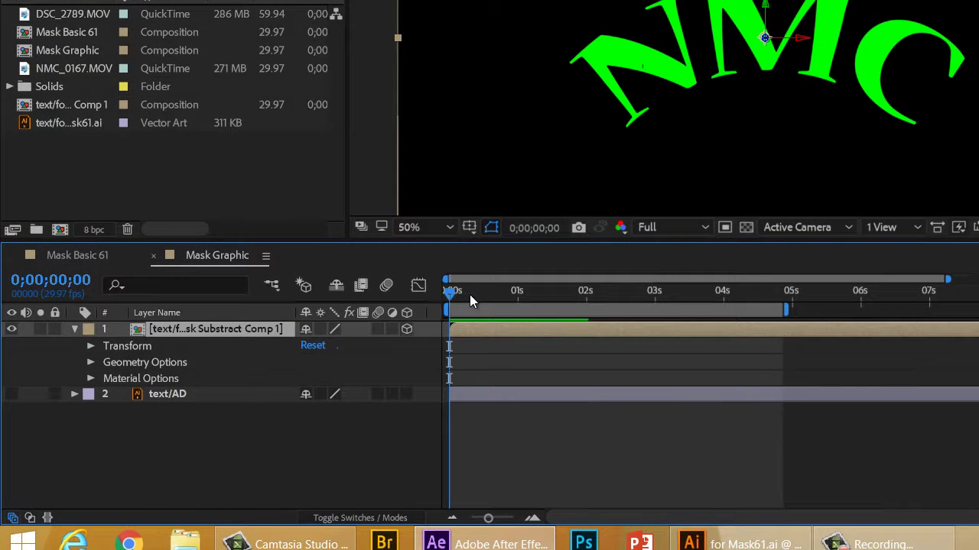
left_click_drag(469, 294, 721, 328)
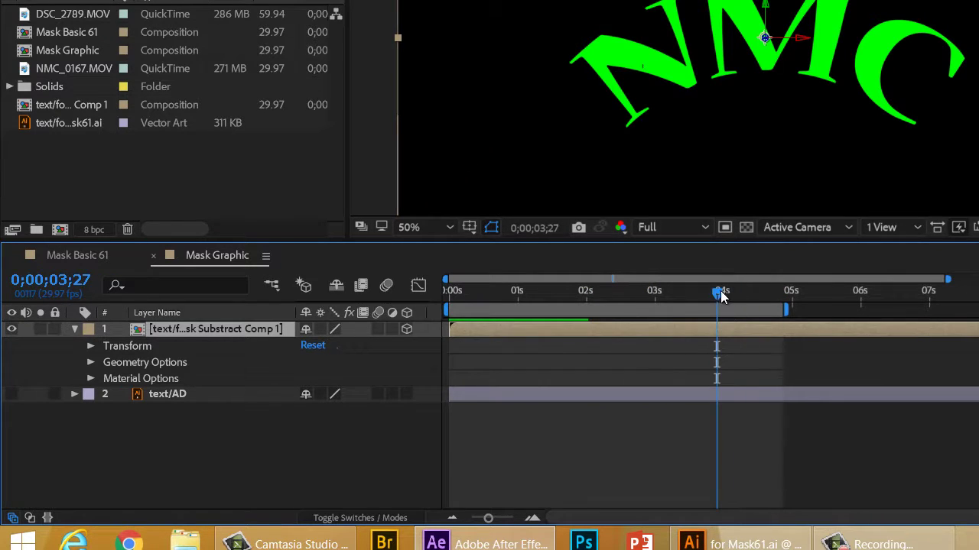
left_click_drag(718, 296, 629, 297)
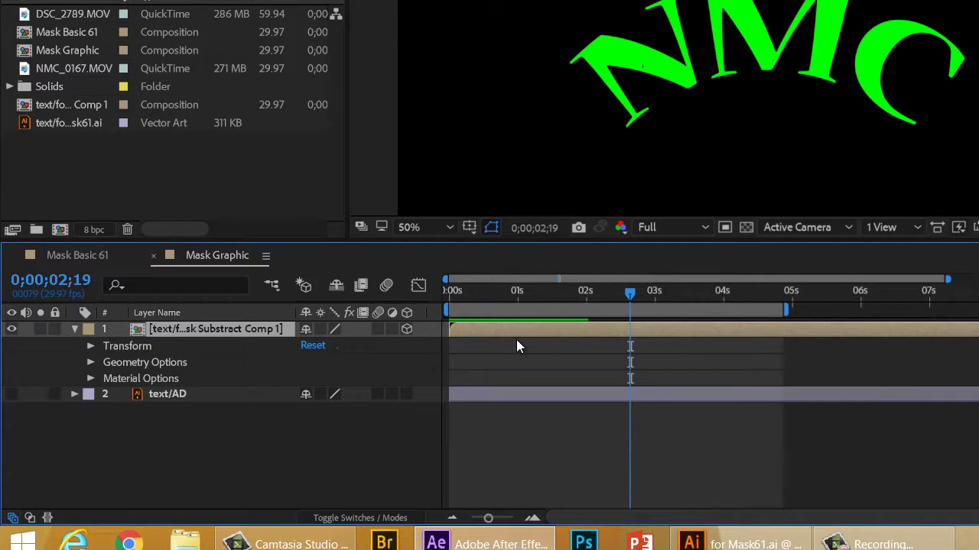
key("space")
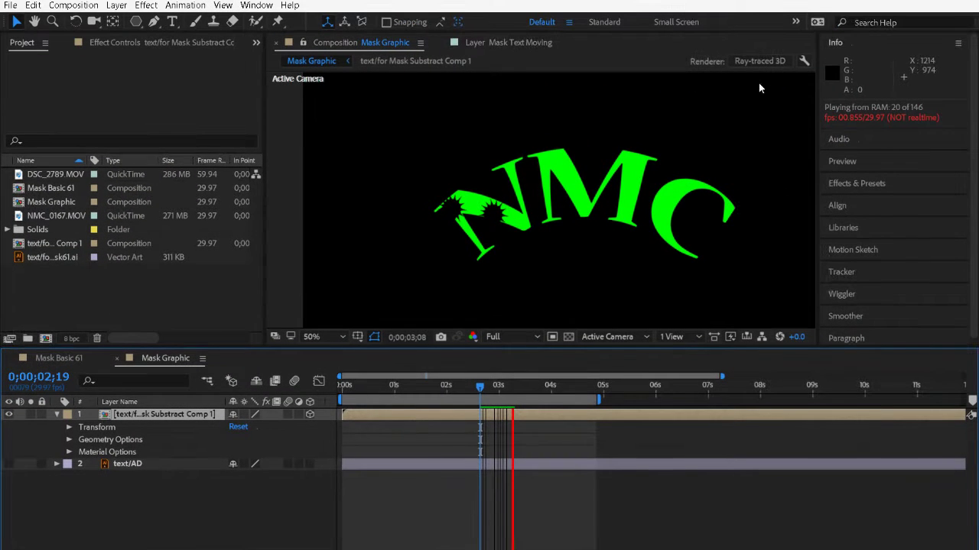
Step: Change the Mask Graphic composition's 3D renderer to Classic 3D
left_click(763, 62)
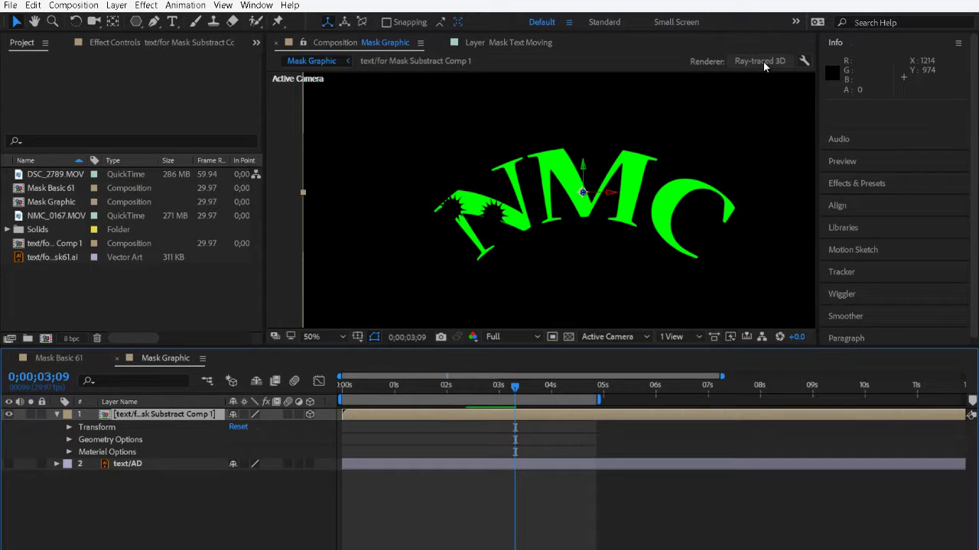
left_click(762, 60)
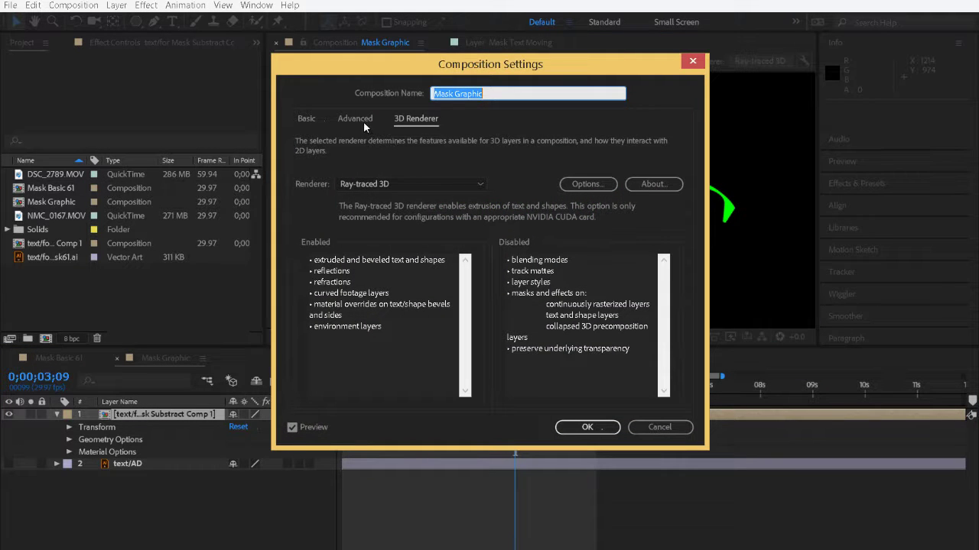
left_click(459, 183)
left_click(411, 204)
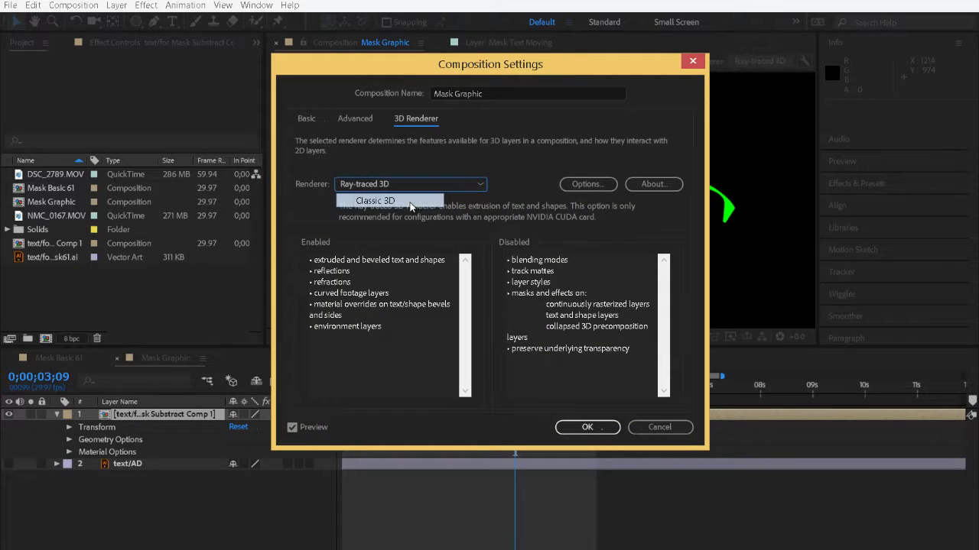
left_click(583, 428)
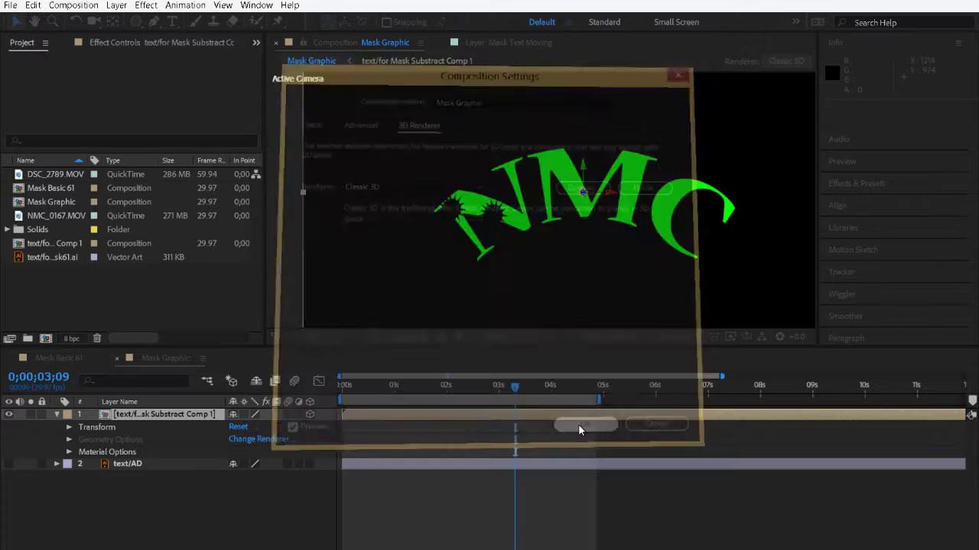
Step: Preview the cutout animation from 0;00;02;24 and check its playback speed with the current renderer
left_click_drag(507, 386, 485, 391)
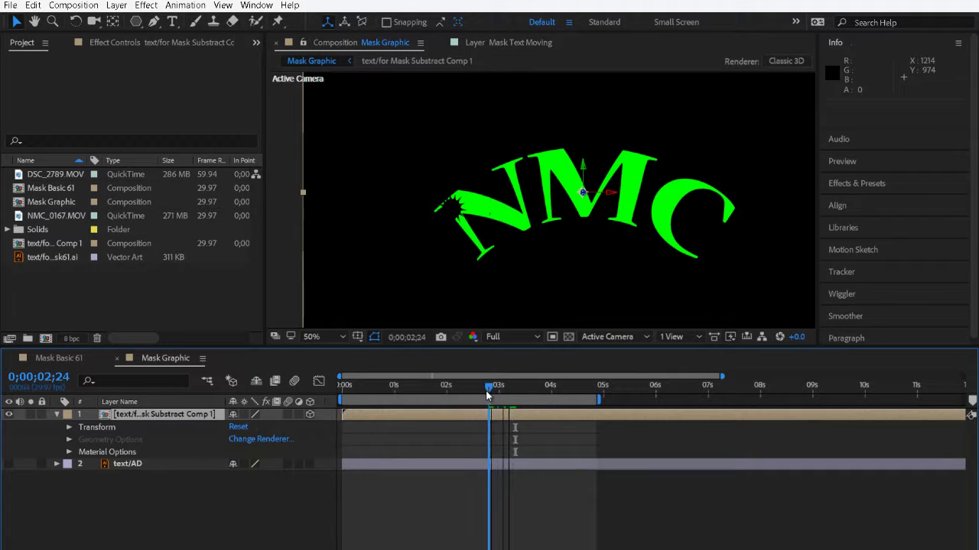
key("space")
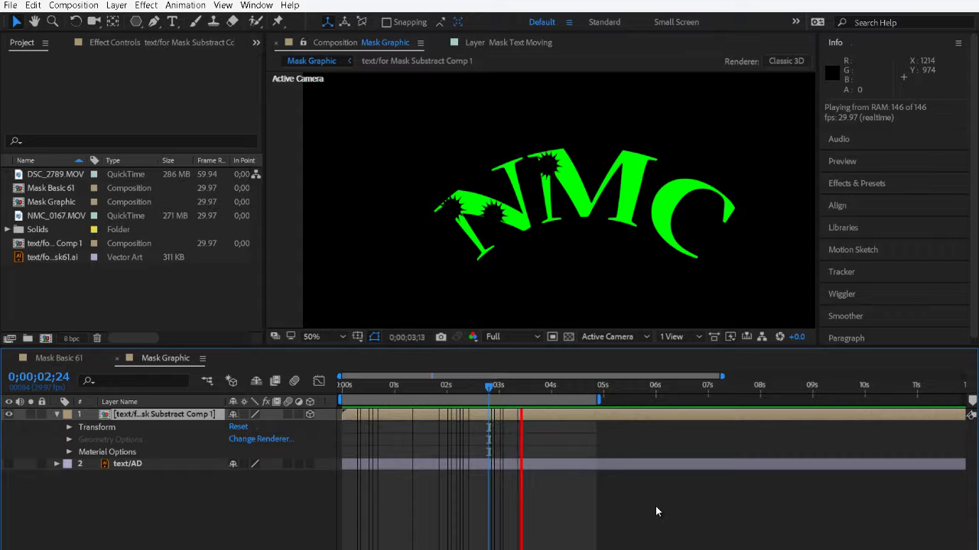
key("space")
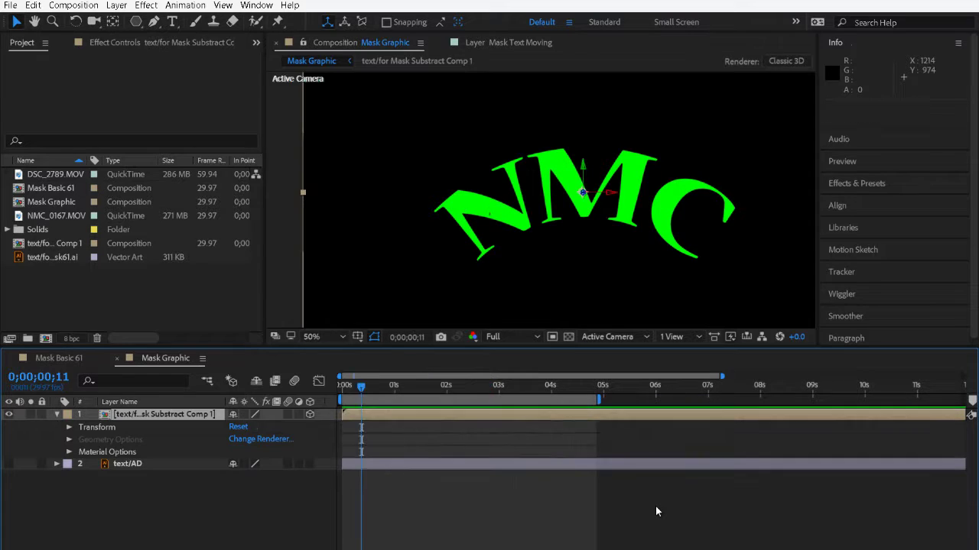
key("space")
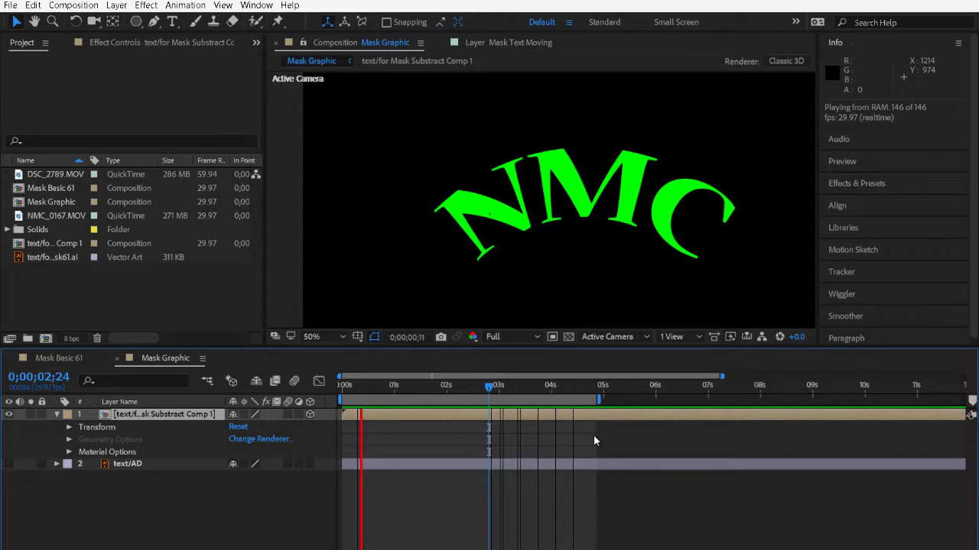
Step: Start X Rotation keyframing on the pre-composed text layer with a 0° keyframe at 0;00;04;07
left_click(545, 388)
mouse_move(554, 389)
left_mouse_down()
mouse_move(601, 389)
mouse_move(564, 394)
left_mouse_up()
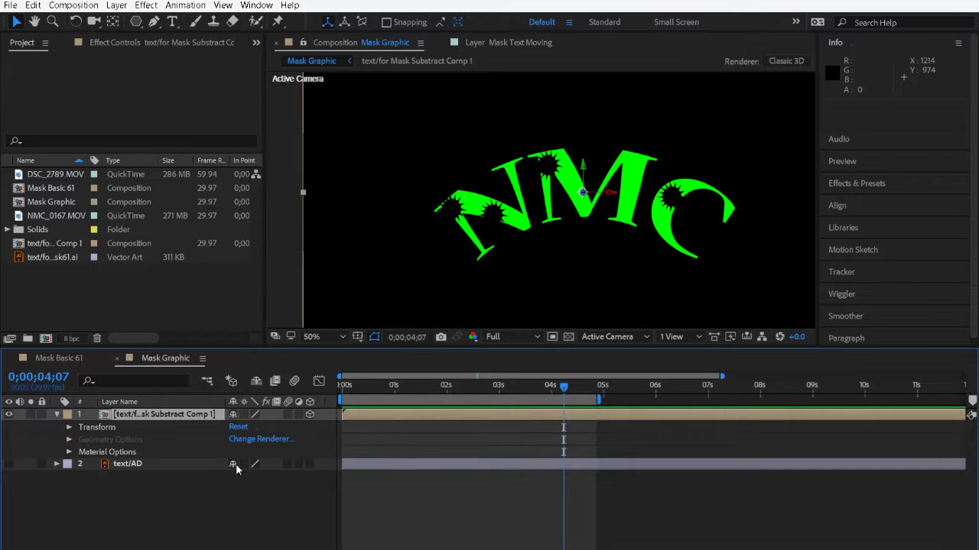
left_click(68, 428)
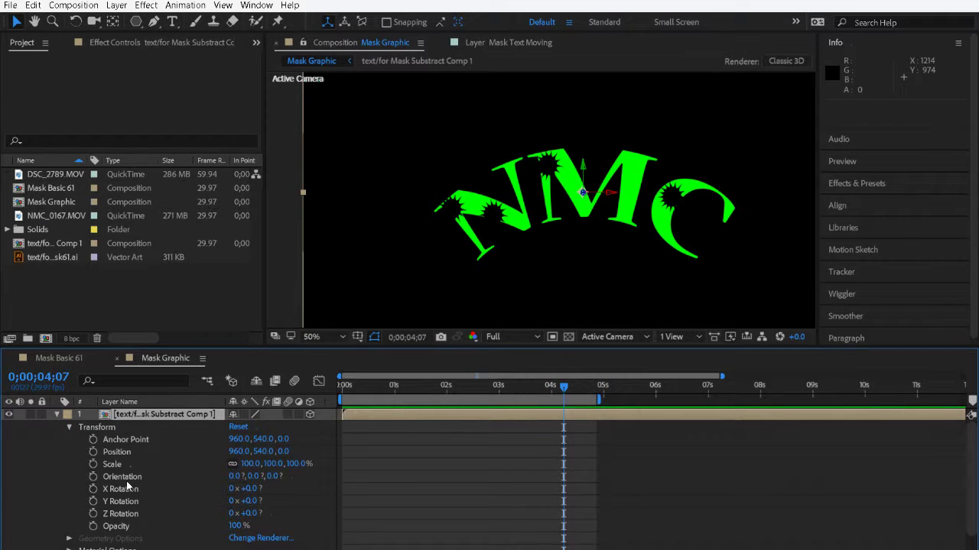
left_click(93, 488)
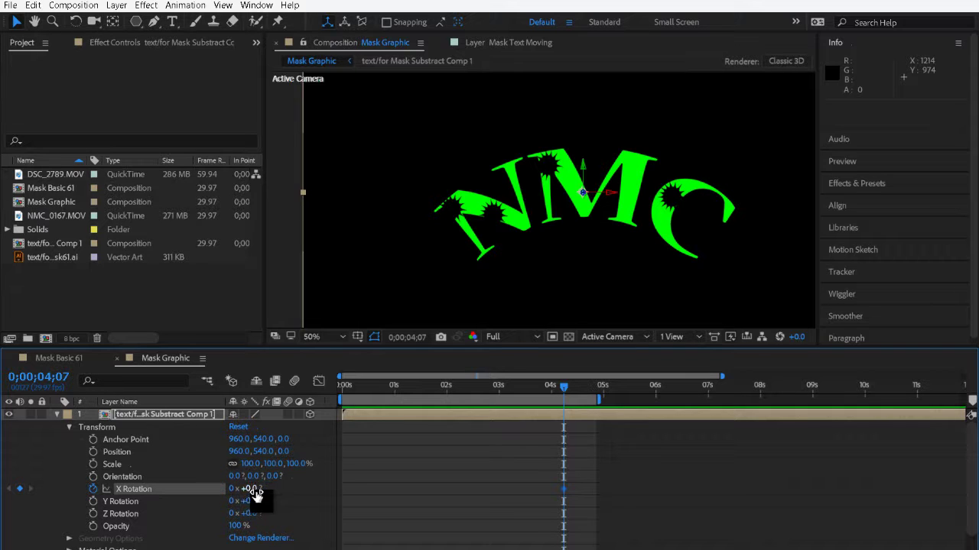
Step: Add an X Rotation keyframe of -90° three frames on, at 0;00;04;10
key("Page_Down")
key("Page_Down")
key("Page_Down")
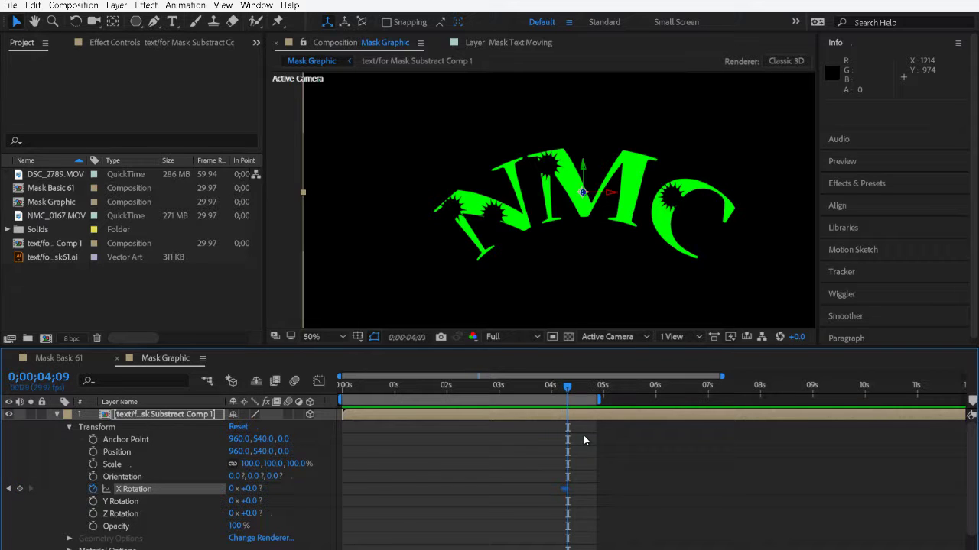
left_click(258, 489)
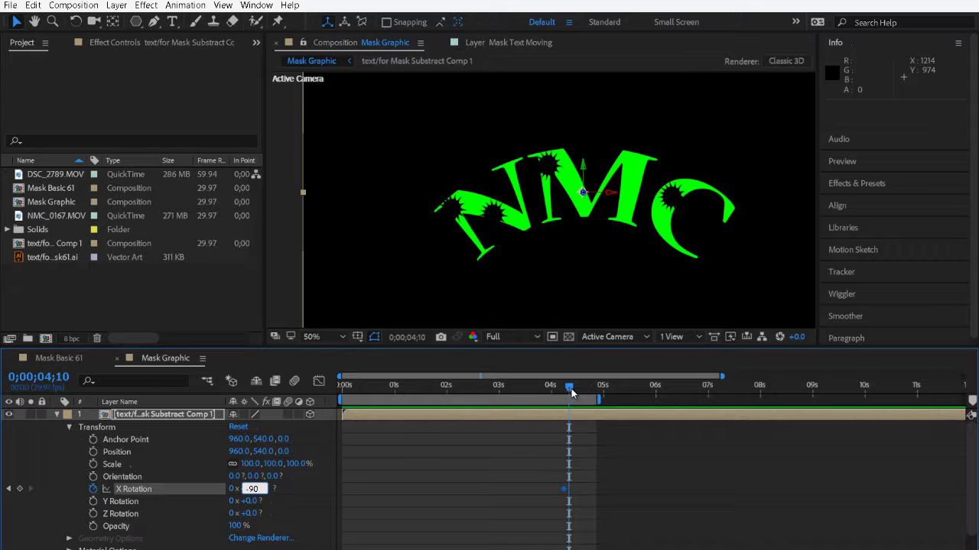
key("Tab")
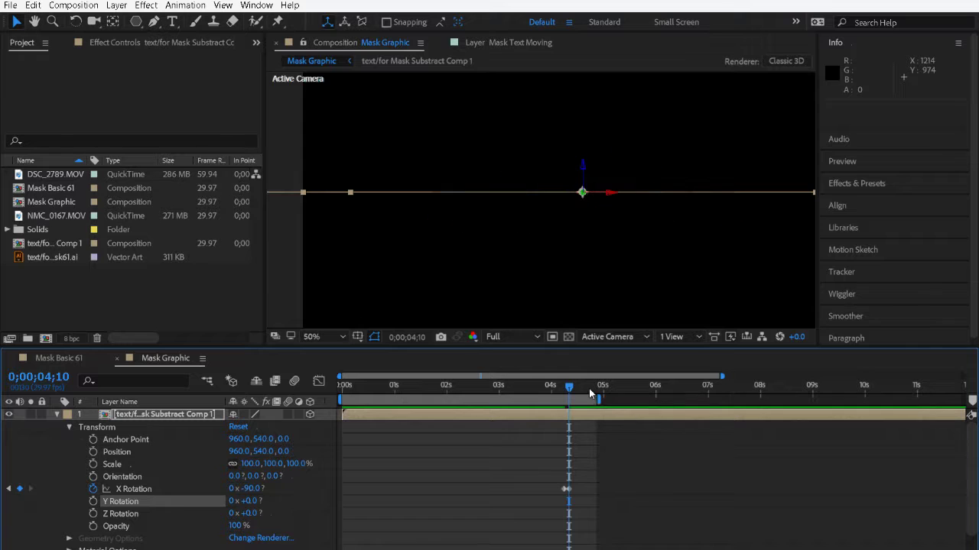
Step: Play back the falling text from 0;00;02;12, and return the time to 0;00;04;00 with the layer's properties collapsed
left_click_drag(572, 388, 467, 388)
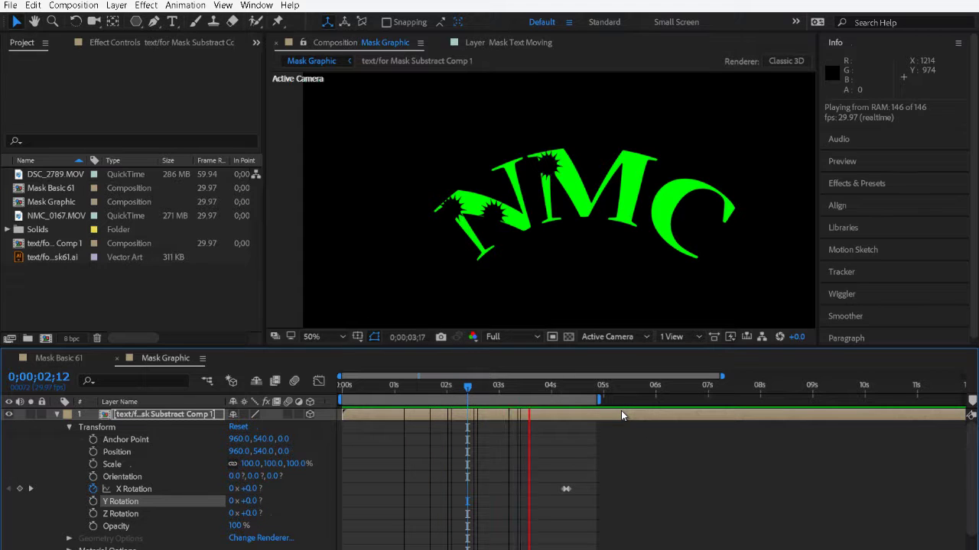
key("space")
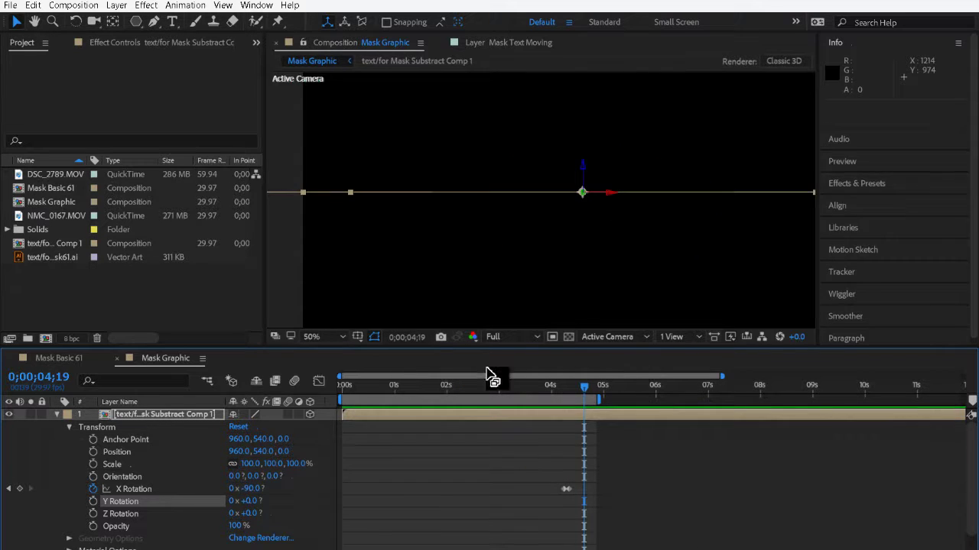
left_click(57, 416)
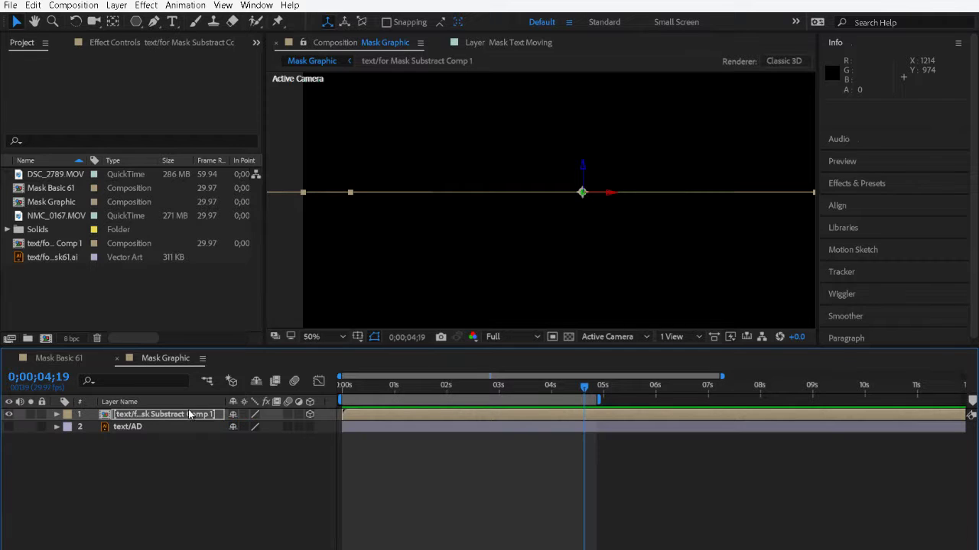
left_click_drag(586, 385, 549, 384)
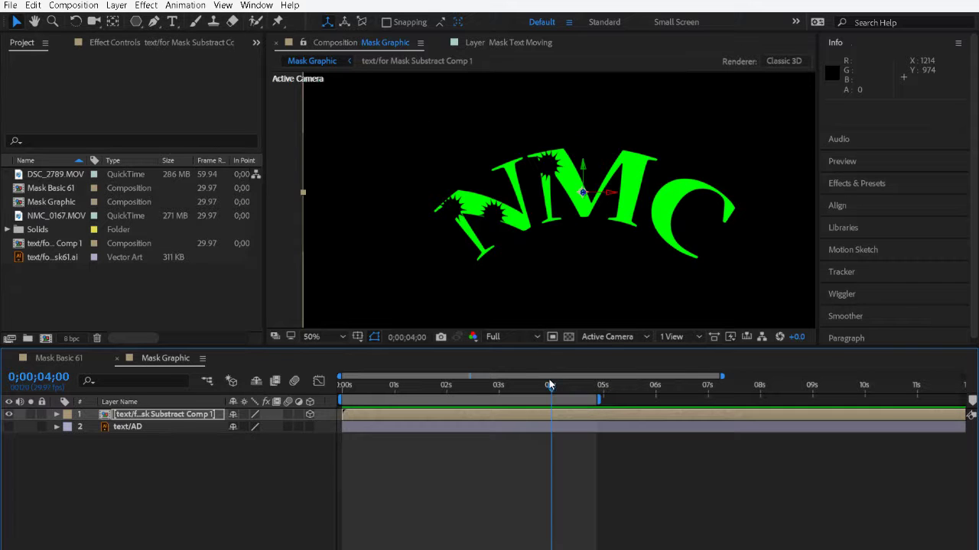
Step: Deselect the text layer and save the project under its existing name
left_click(151, 479)
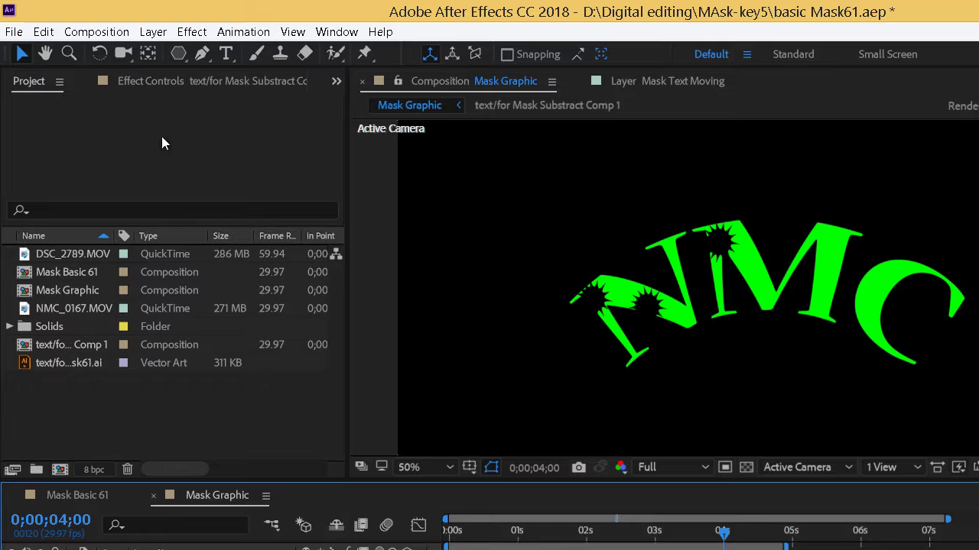
left_click(14, 31)
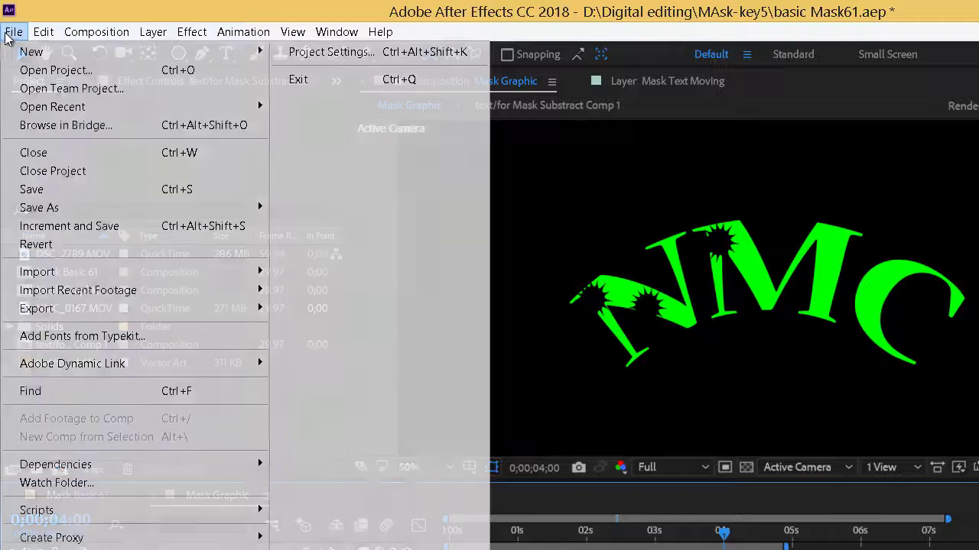
left_click(86, 194)
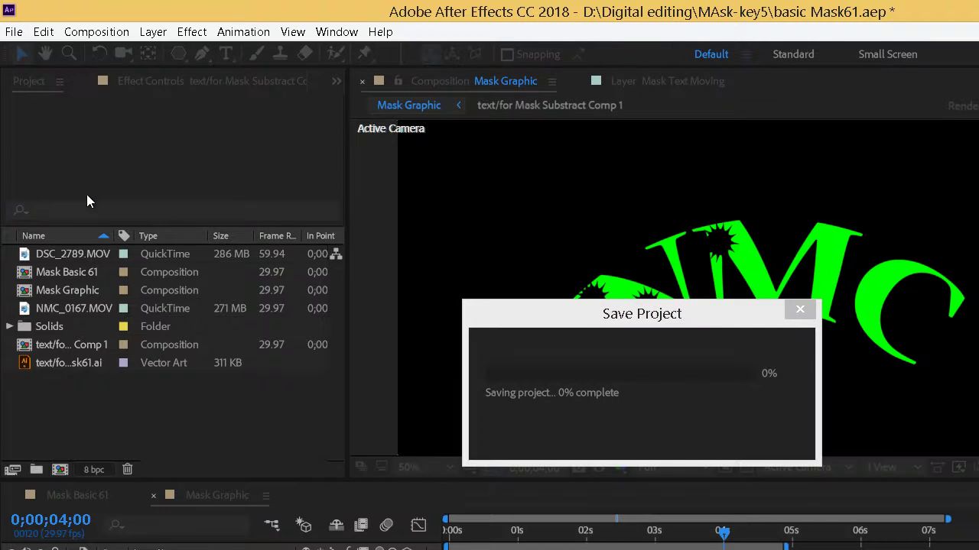